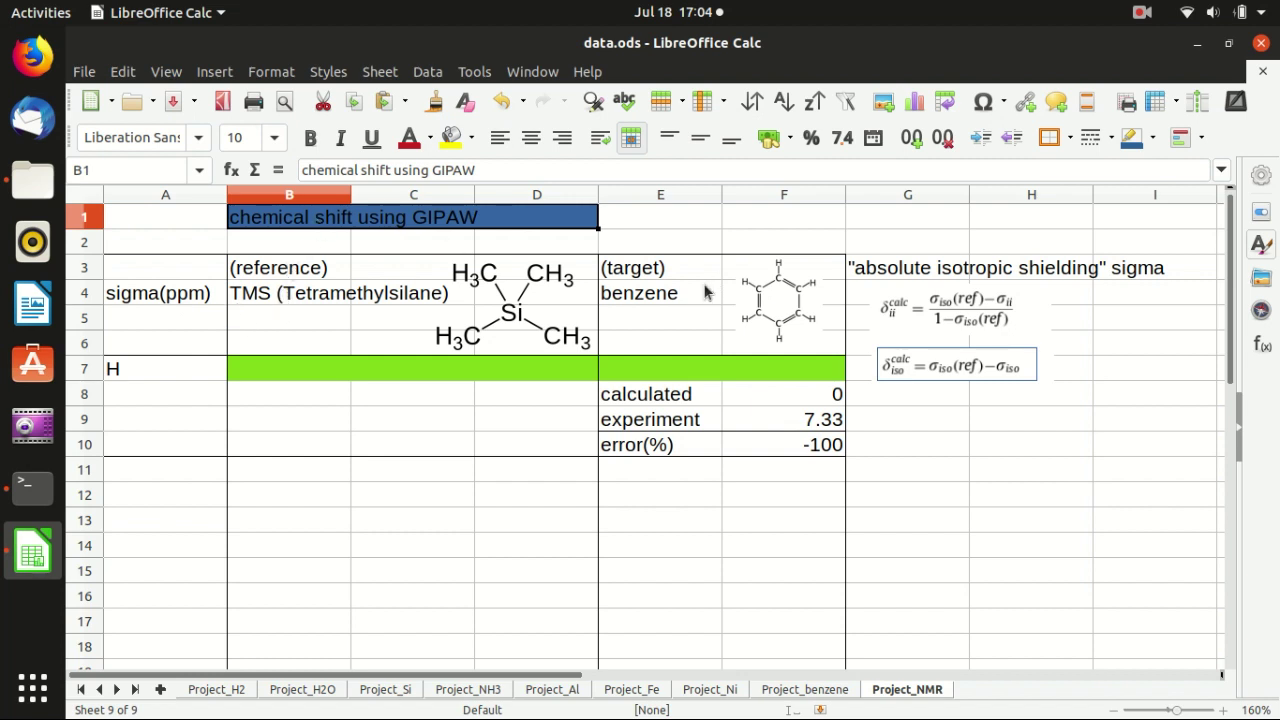
Point out the benzene target entry, the sigma(ppm) row, and sigma cells E7 and B7.
{"action": "left_click", "coordinate": [676, 303]}
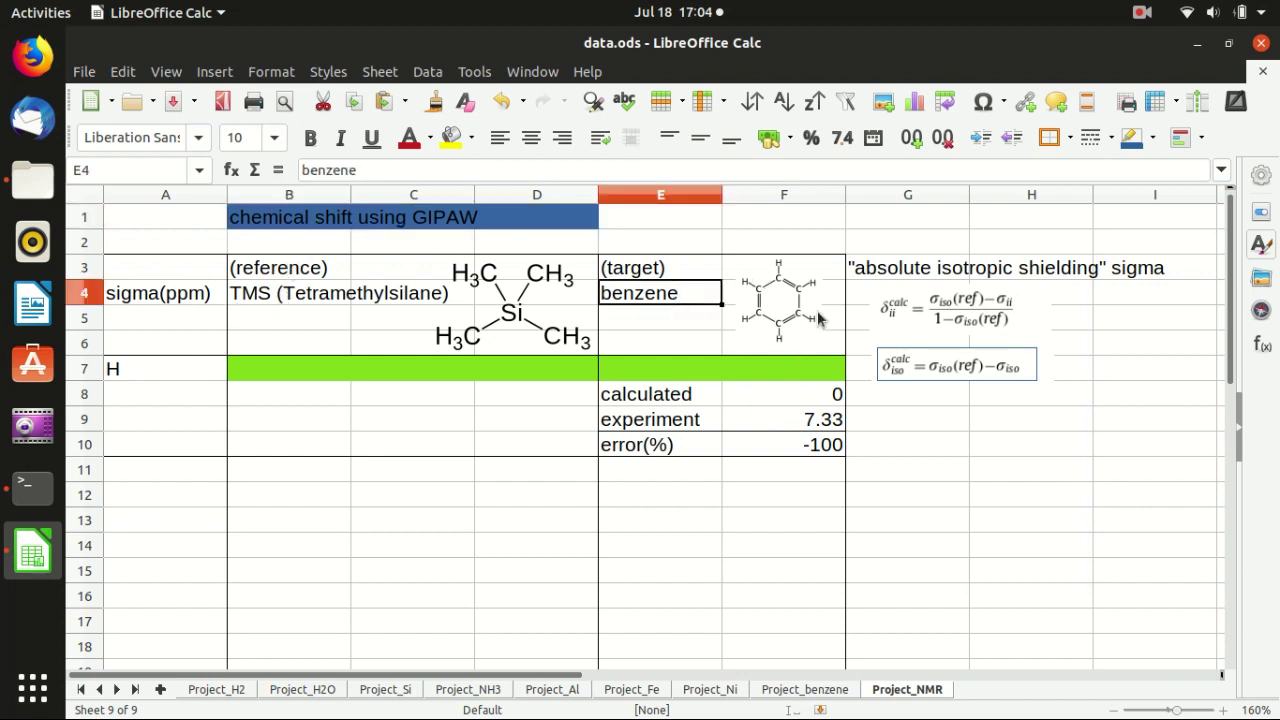
{"action": "left_click", "coordinate": [692, 372]}
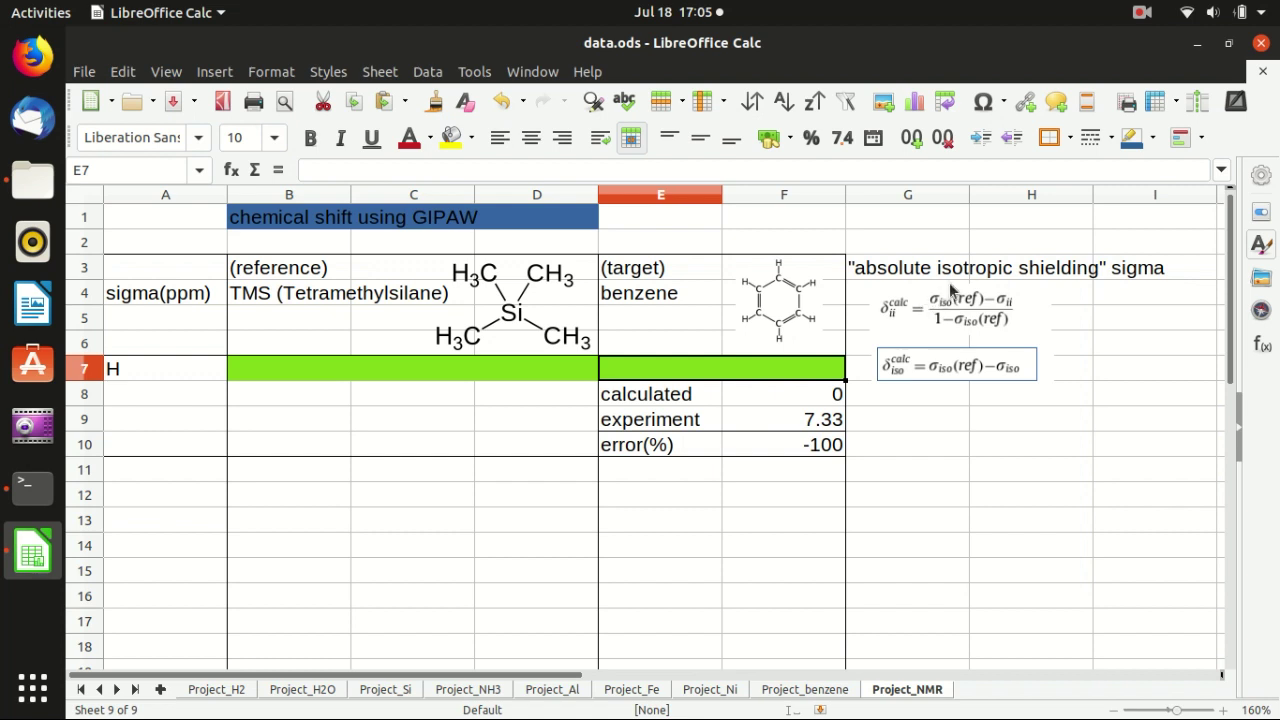
{"action": "left_click", "coordinate": [182, 295]}
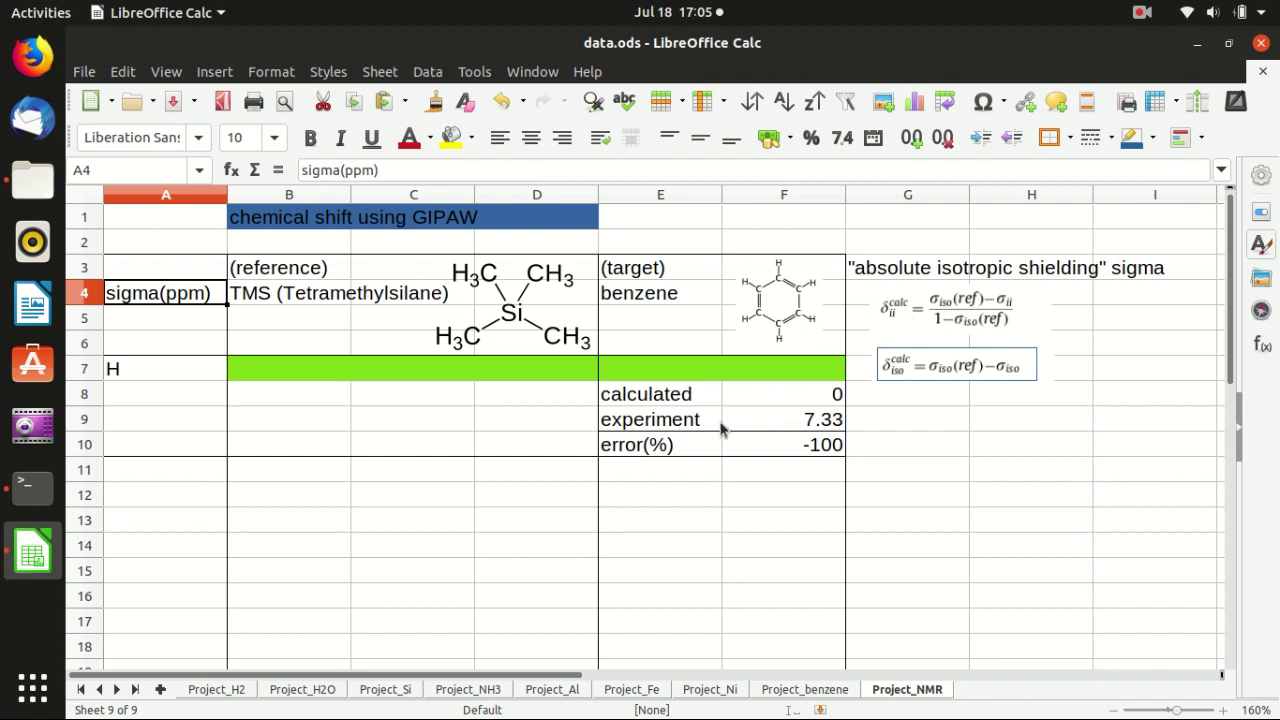
{"action": "left_click", "coordinate": [716, 367]}
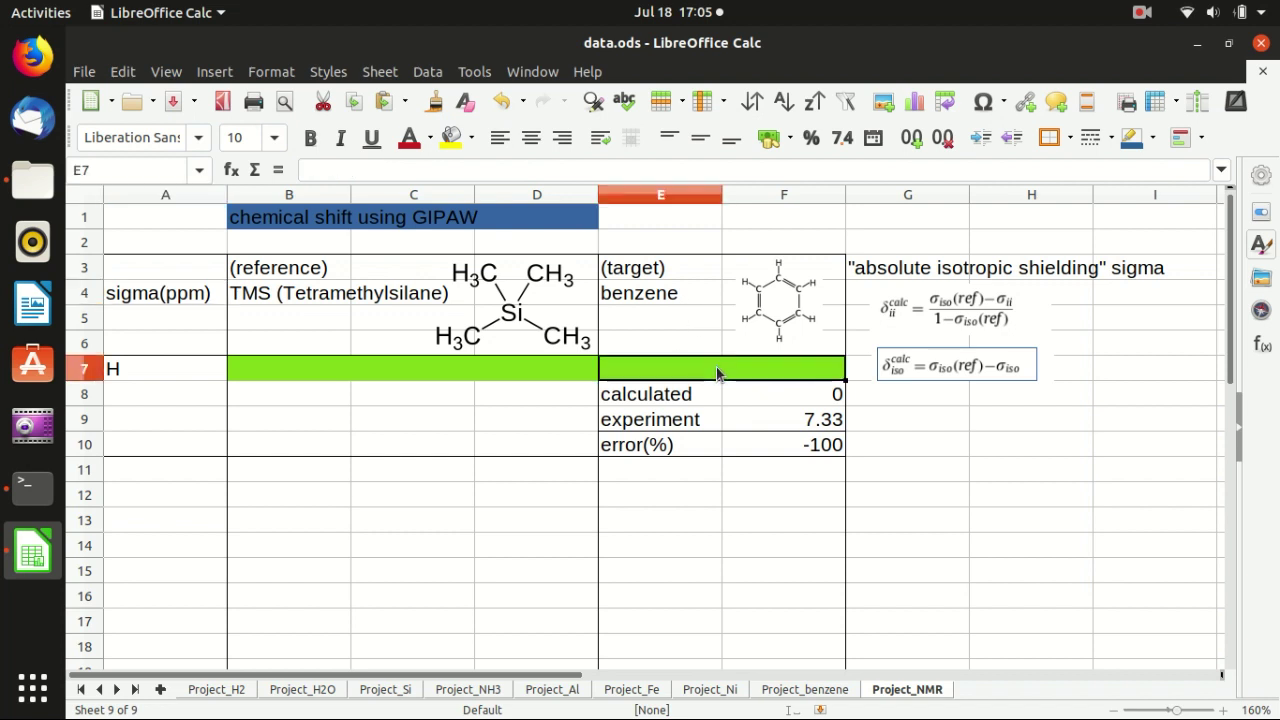
{"action": "left_click", "coordinate": [452, 365]}
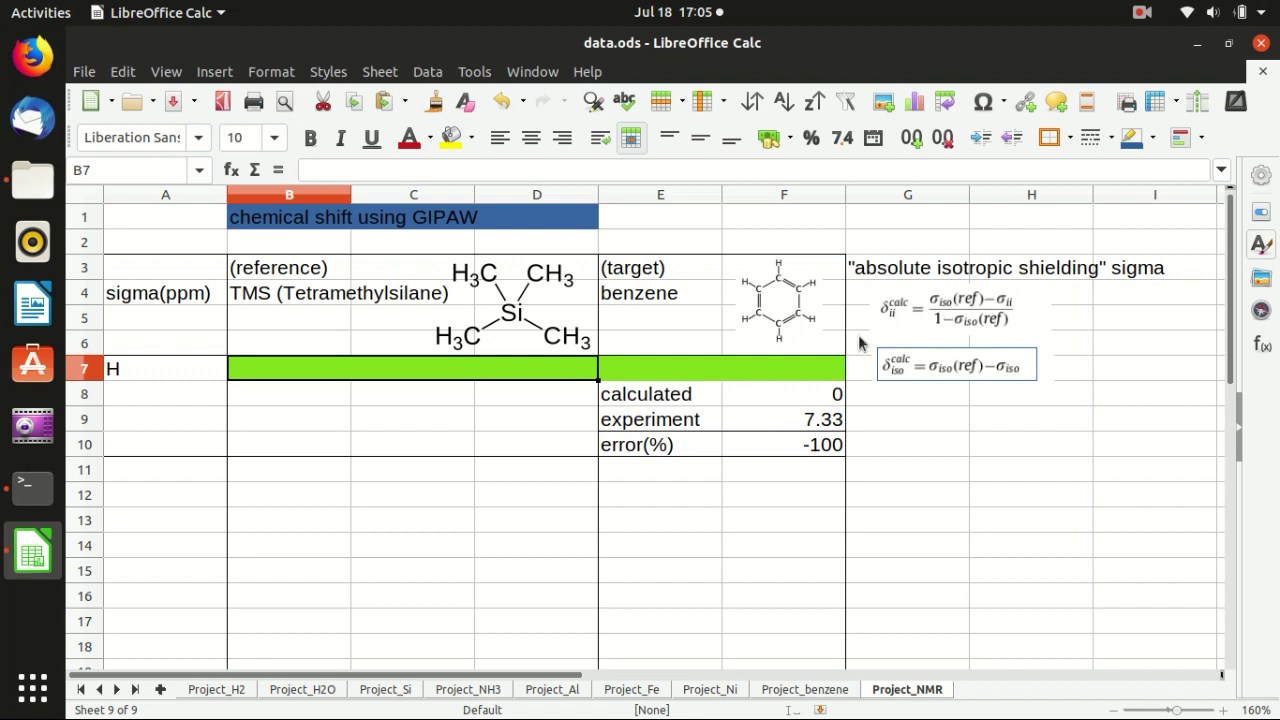
{"action": "left_click", "coordinate": [697, 367]}
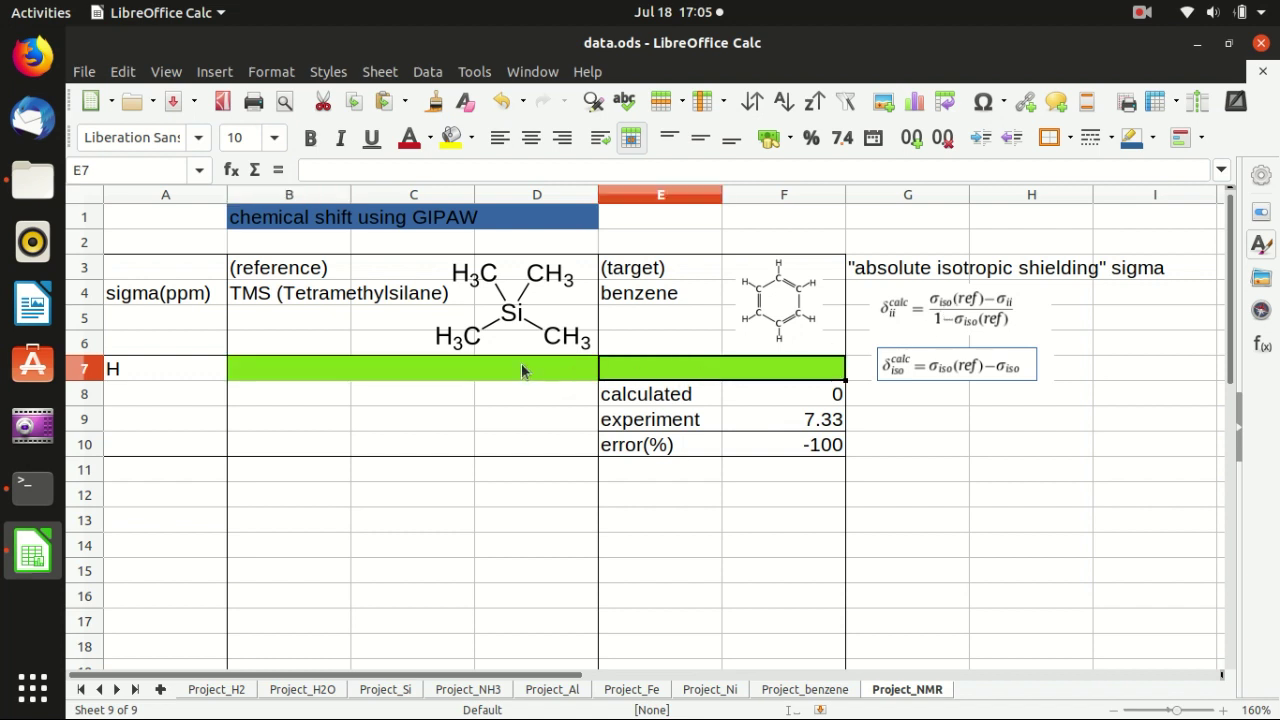
{"action": "left_click", "coordinate": [518, 365]}
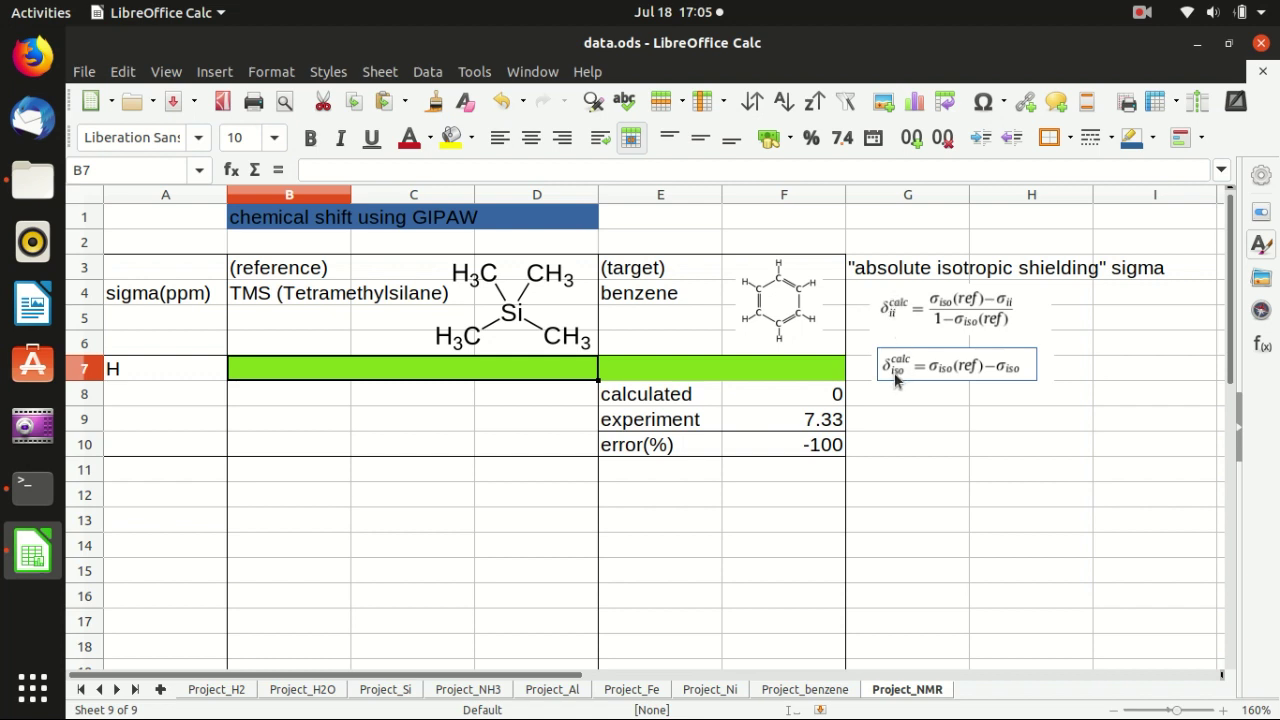
Point out the shielding and isotropic chemical-shift formula images, then compare cells B7 and E7.
{"action": "left_click", "coordinate": [982, 311]}
{"action": "left_click", "coordinate": [962, 440]}
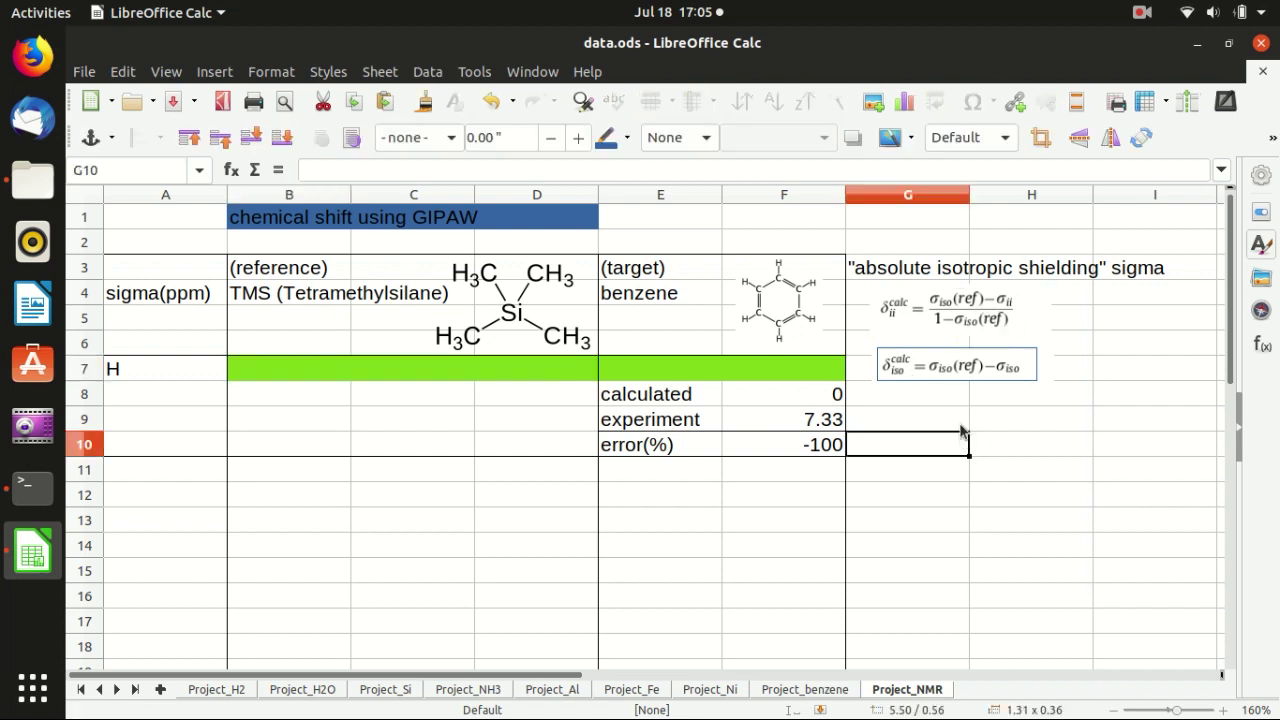
{"action": "left_click", "coordinate": [947, 371]}
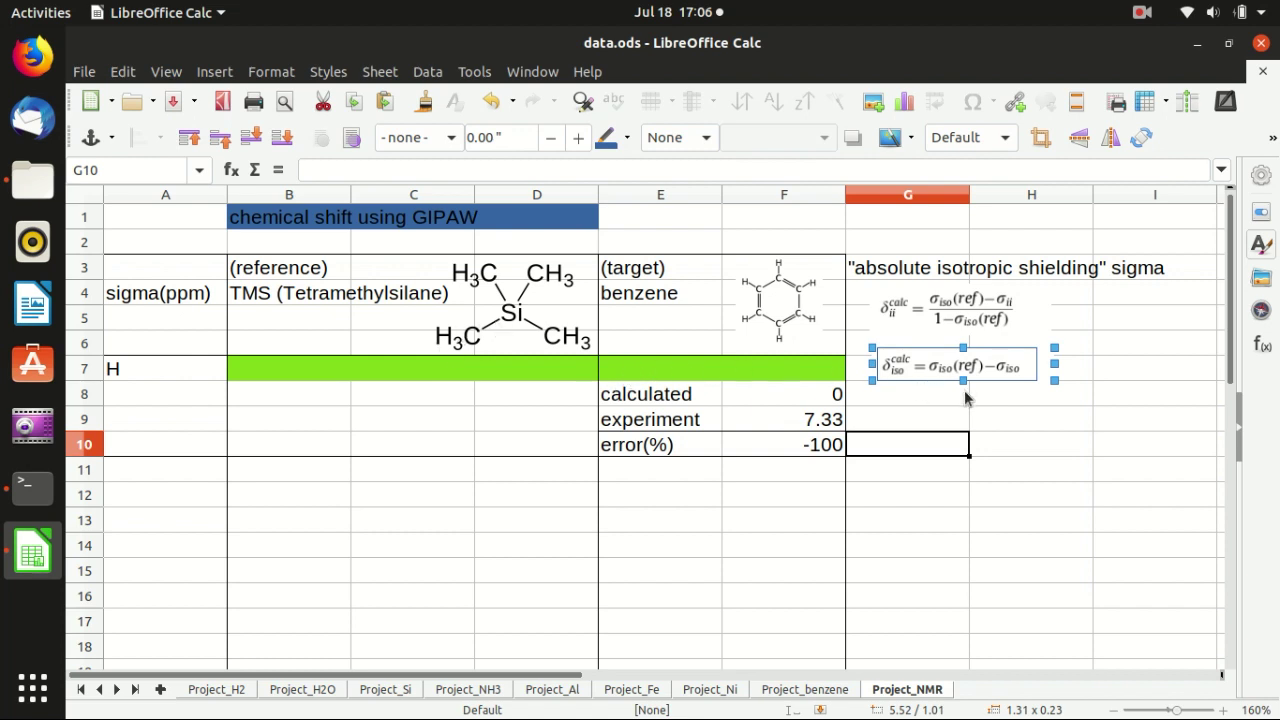
{"action": "left_click", "coordinate": [427, 365]}
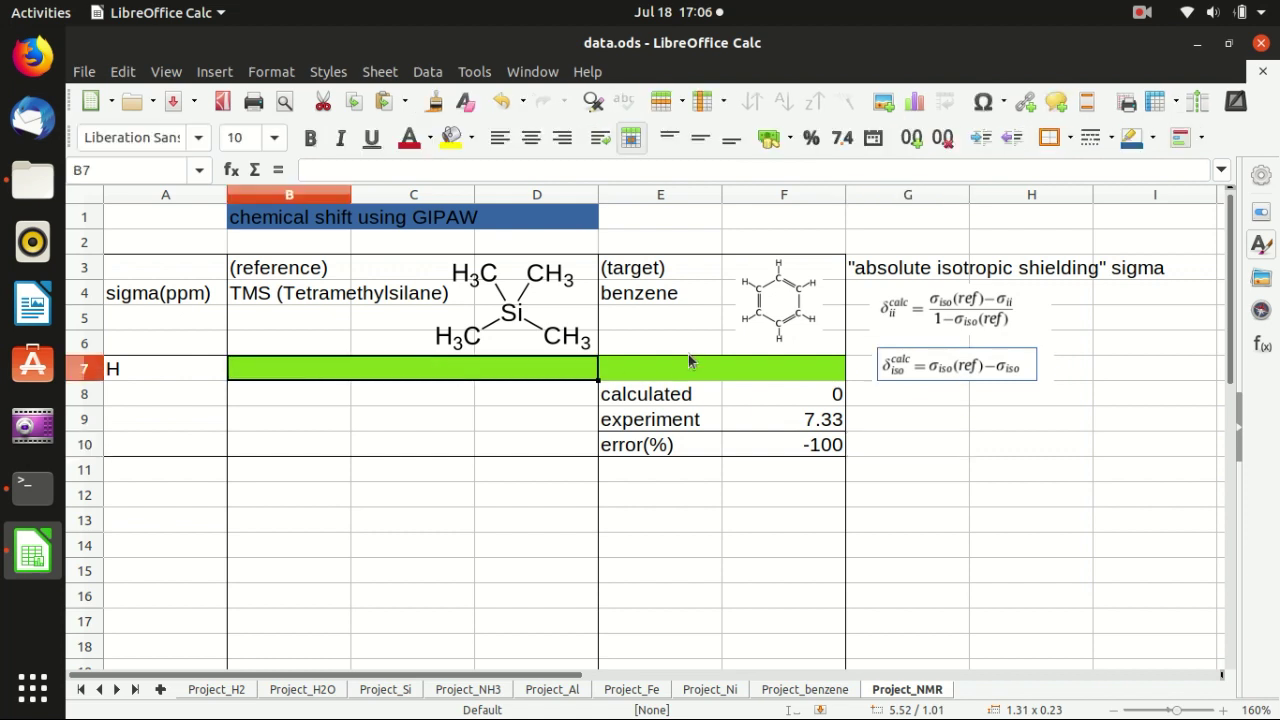
{"action": "left_click", "coordinate": [731, 369]}
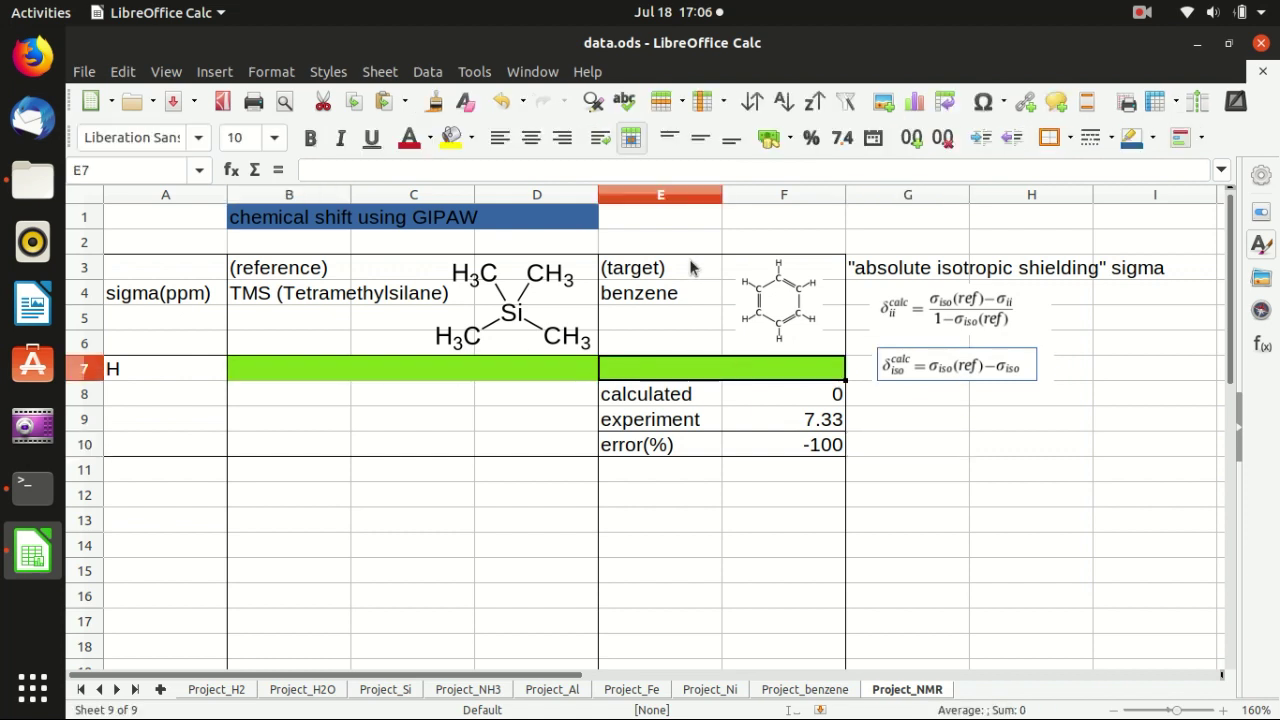
{"action": "left_click", "coordinate": [445, 372]}
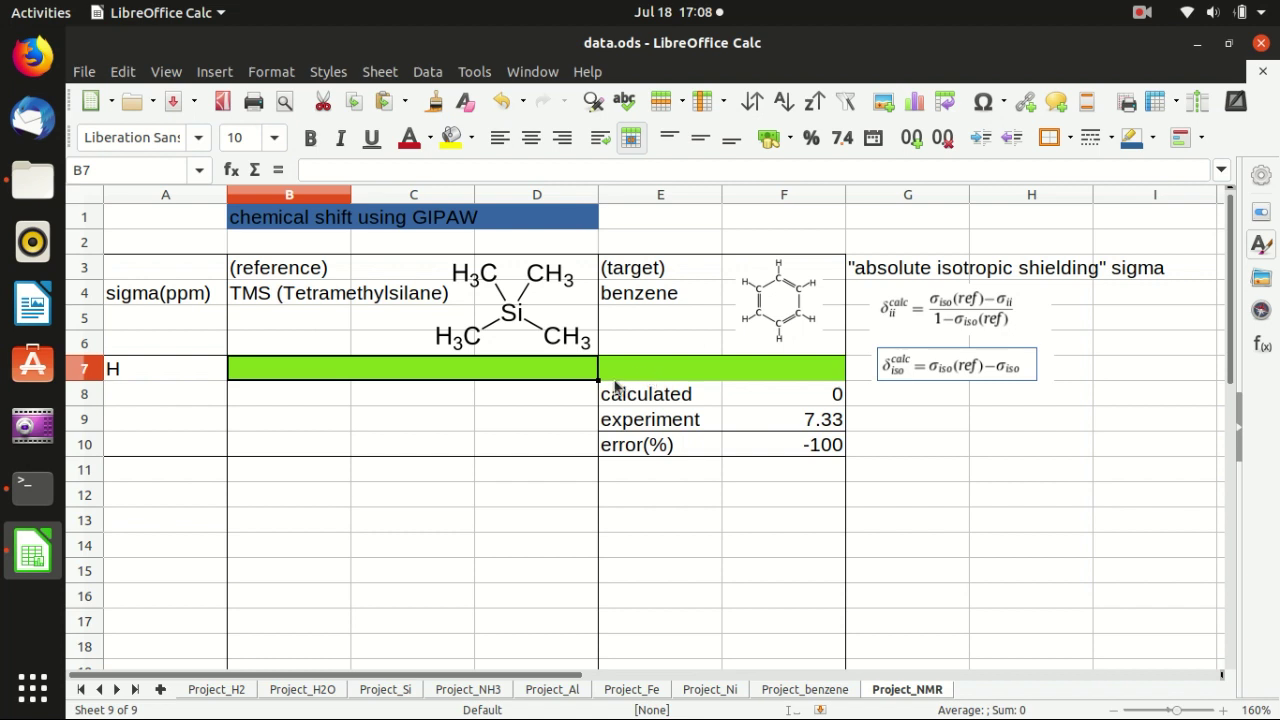
Move between cells D8, C8 and B7, ending on the benzene sigma cell E7.
{"action": "left_click", "coordinate": [518, 390]}
{"action": "left_click", "coordinate": [442, 368]}
{"action": "left_click", "coordinate": [414, 401]}
{"action": "left_click", "coordinate": [416, 372]}
{"action": "left_click", "coordinate": [720, 374]}
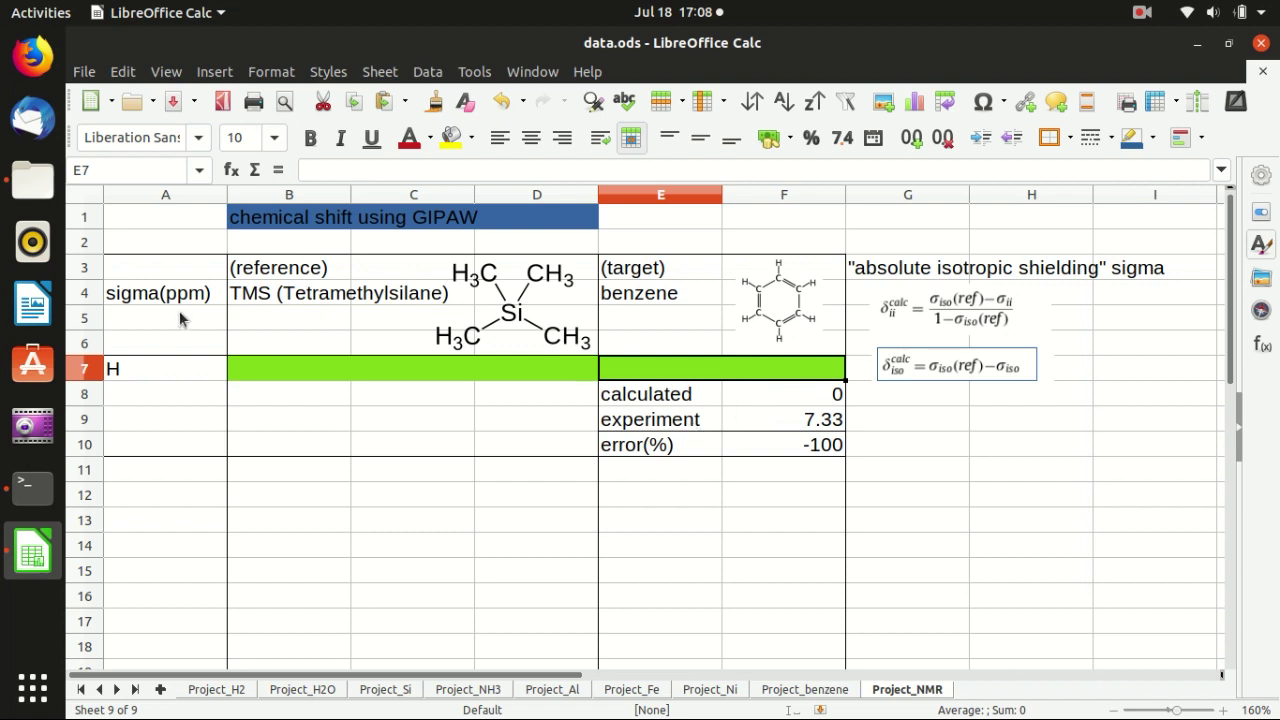
Open the readme notes from the 12_NMR_gipaw folder in the file manager.
{"action": "left_click", "coordinate": [32, 488]}
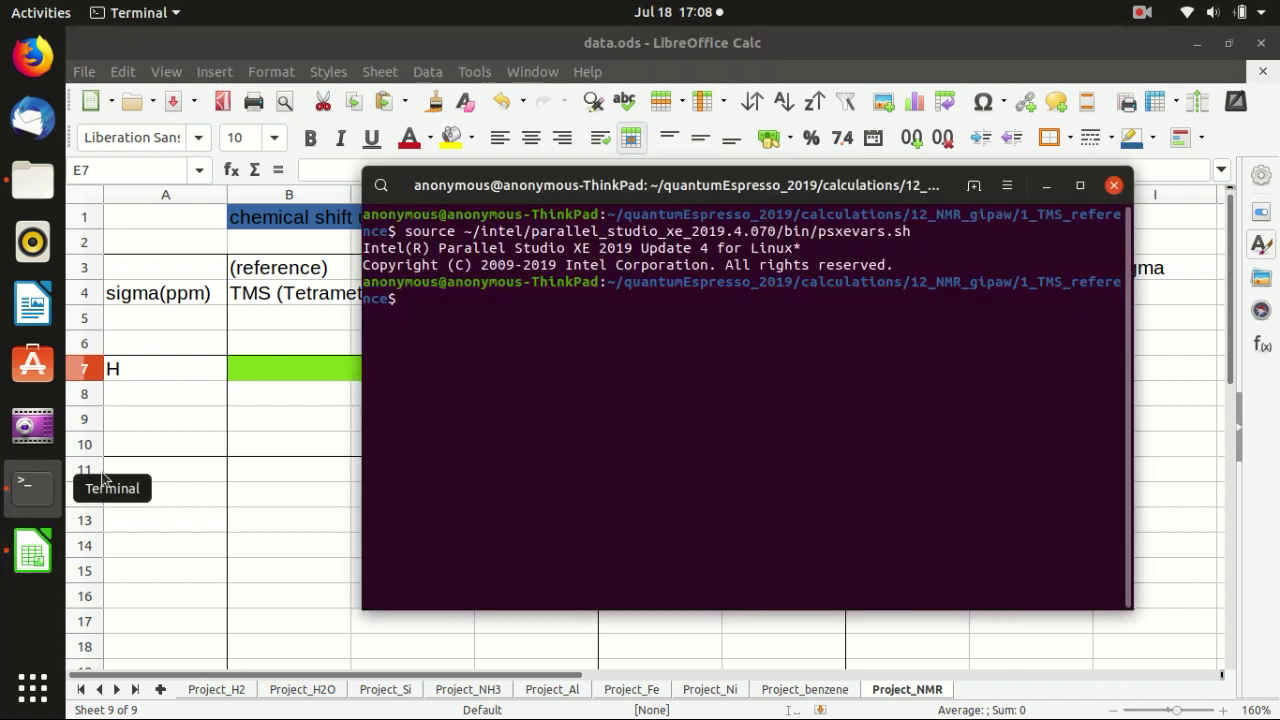
{"action": "left_click", "coordinate": [32, 180]}
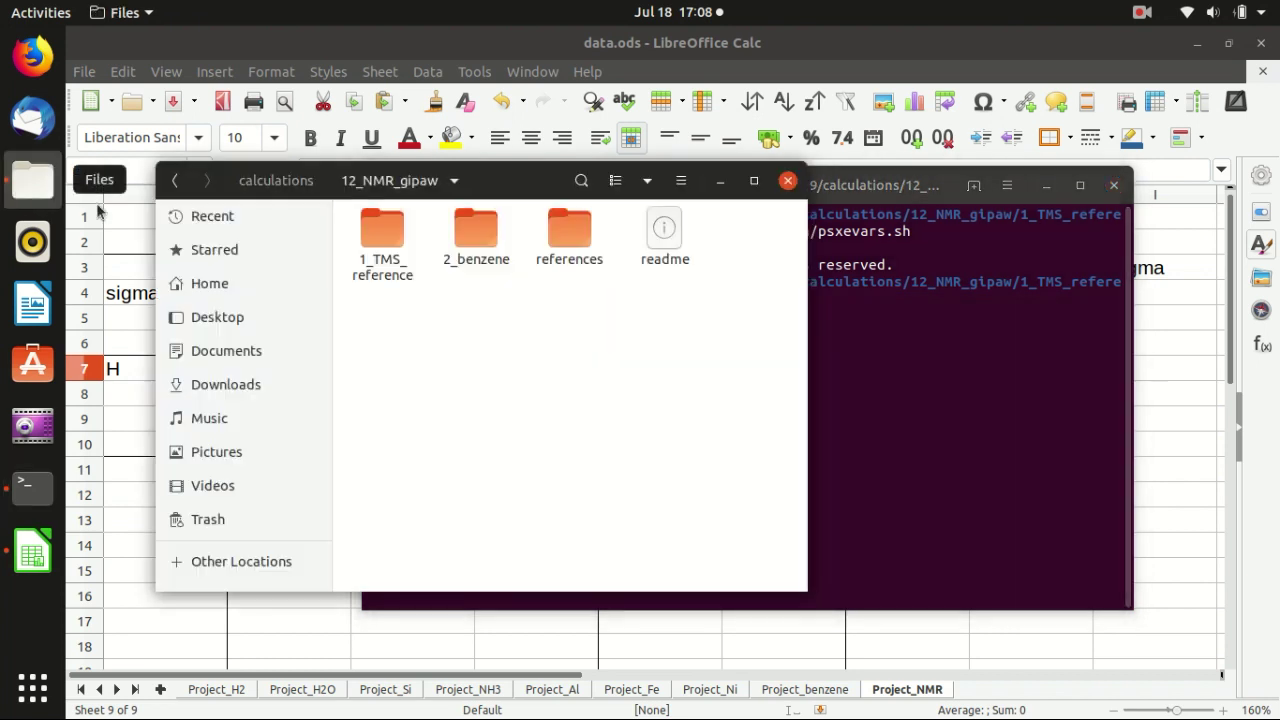
{"action": "double_click", "coordinate": [664, 225]}
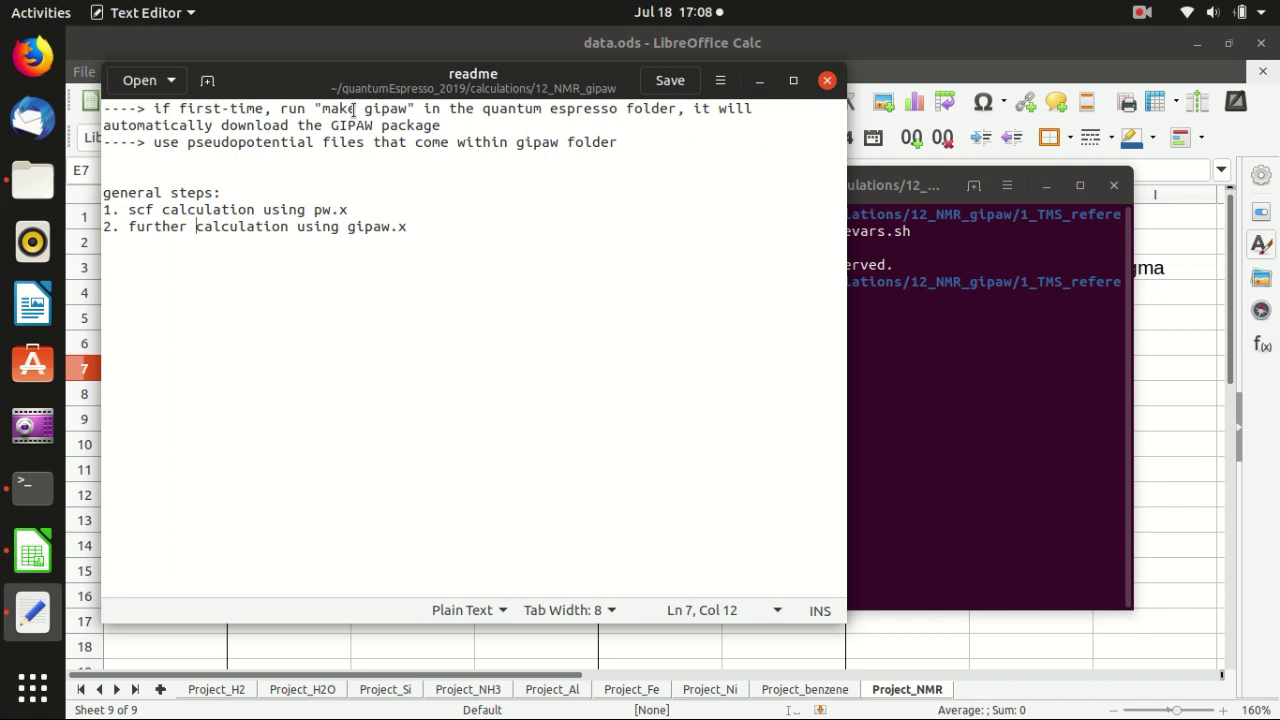
Highlight the make gipaw command, 'pseudopotential' and the pw.x scf step, then close the readme.
{"action": "left_click_drag", "start_coordinate": [322, 108], "coordinate": [405, 108]}
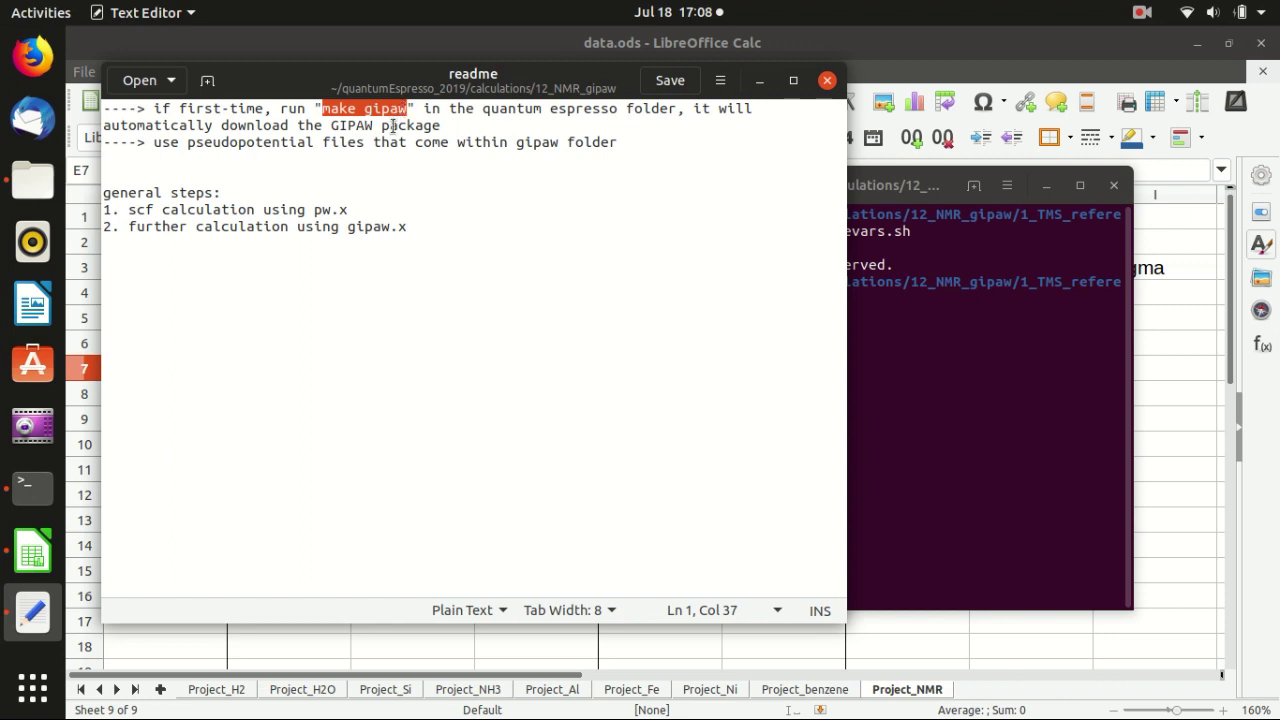
{"action": "double_click", "coordinate": [216, 143]}
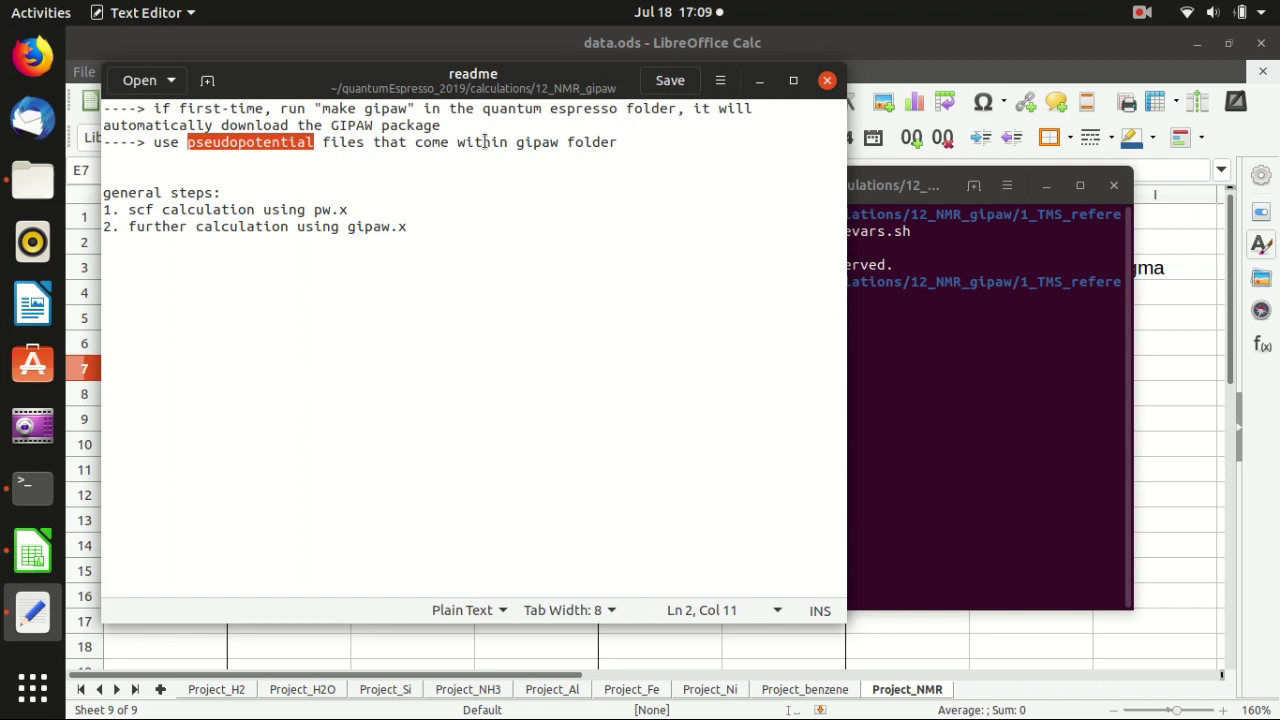
{"action": "left_click", "coordinate": [643, 142]}
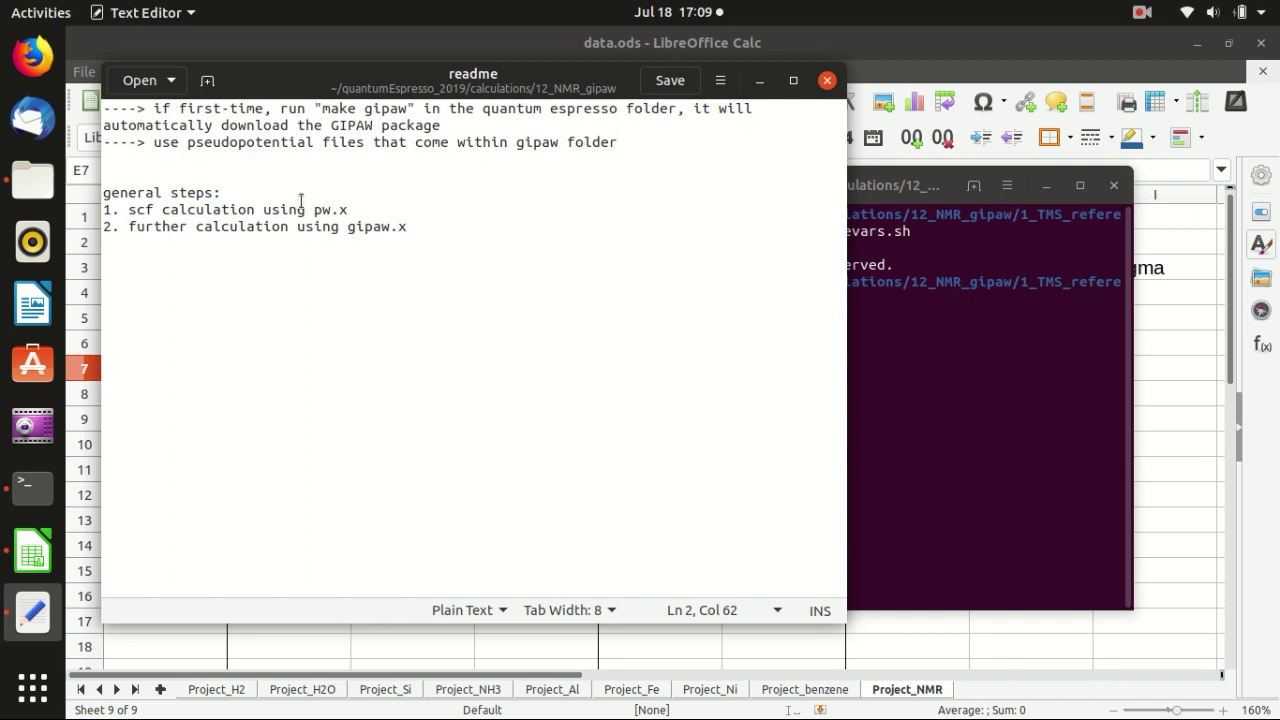
{"action": "left_click", "coordinate": [254, 226]}
{"action": "left_click", "coordinate": [295, 209]}
{"action": "left_click", "coordinate": [351, 209]}
{"action": "left_click_drag", "start_coordinate": [345, 209], "coordinate": [133, 209]}
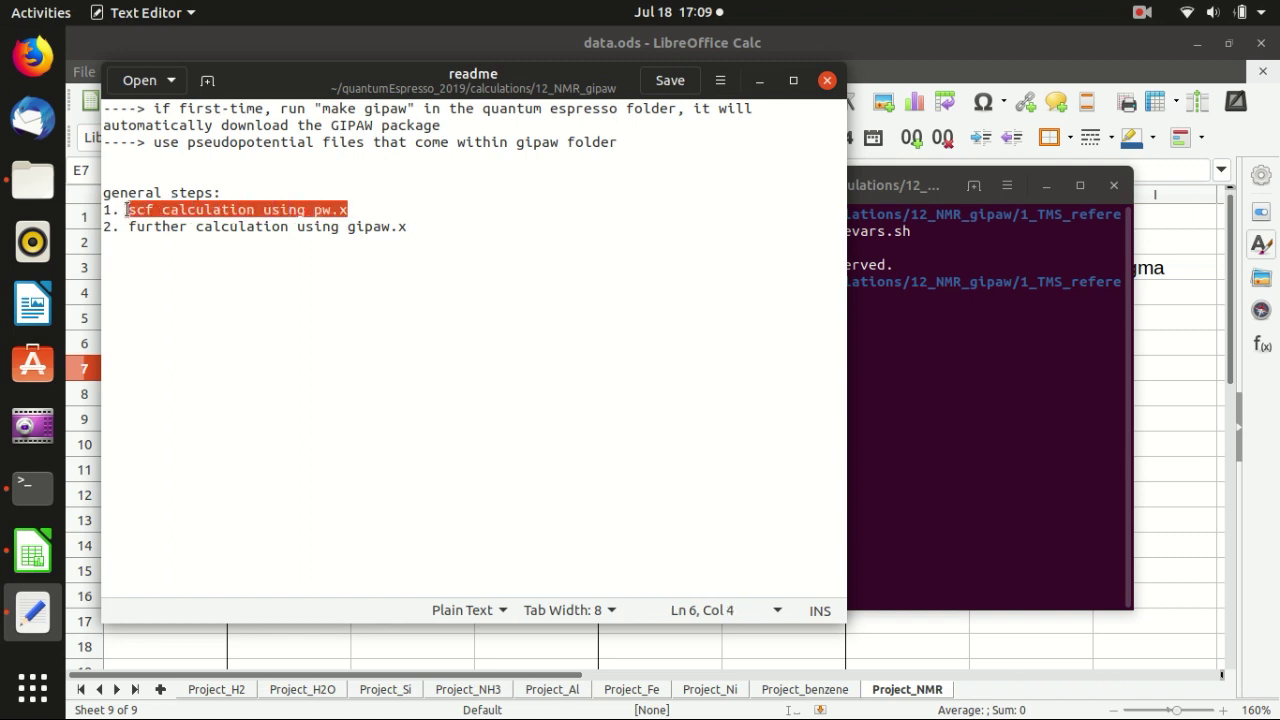
{"action": "left_click", "coordinate": [320, 209]}
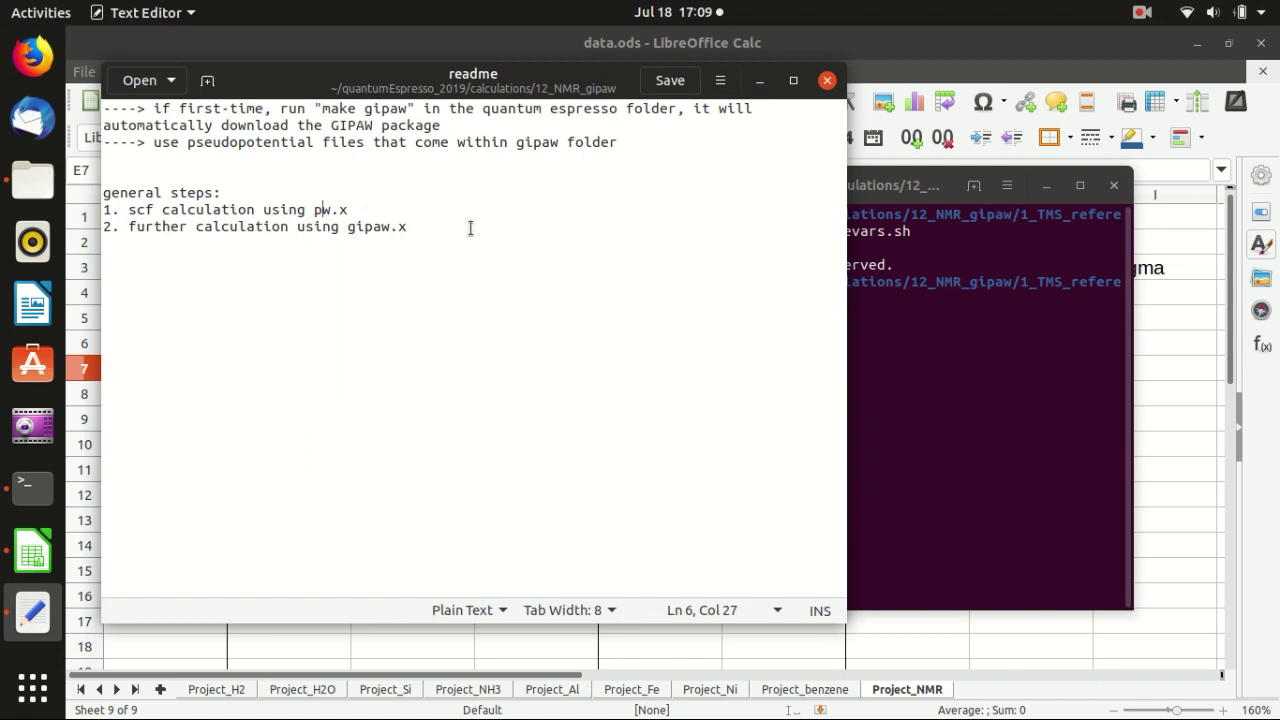
{"action": "left_click", "coordinate": [826, 84]}
{"action": "left_click", "coordinate": [378, 237]}
{"action": "double_click", "coordinate": [377, 237]}
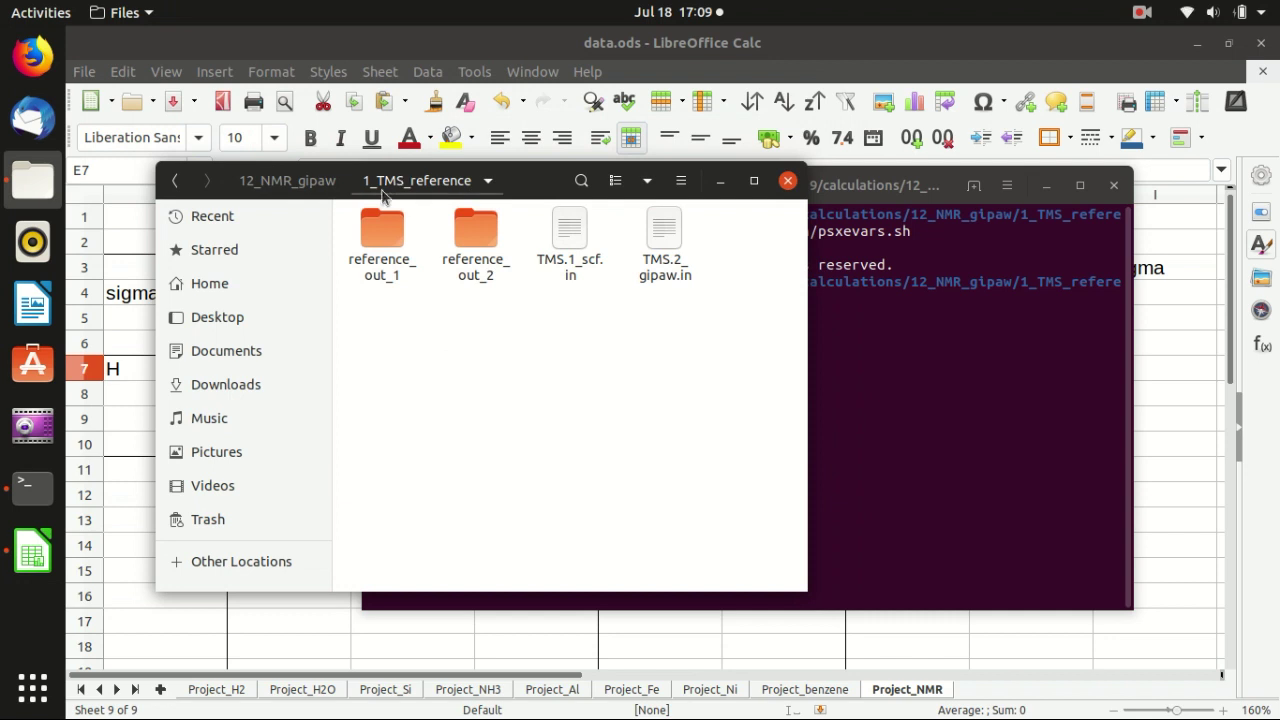
{"action": "left_click", "coordinate": [560, 238]}
{"action": "double_click", "coordinate": [560, 238]}
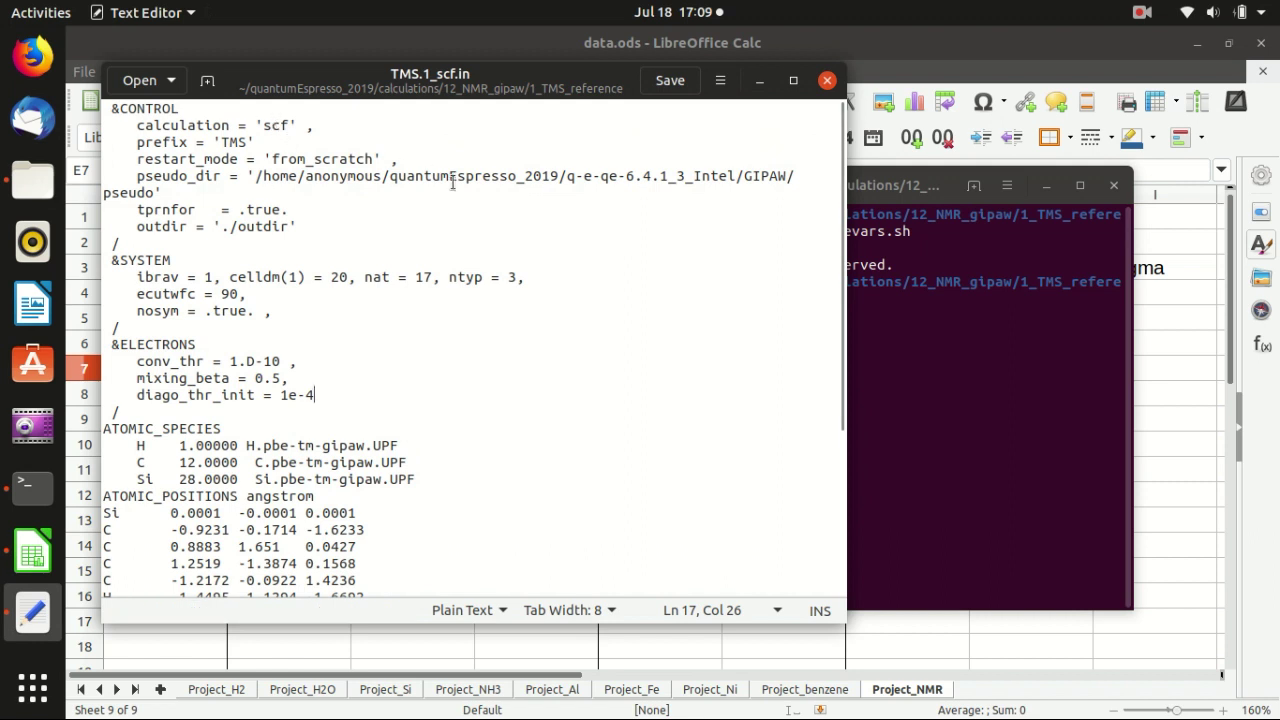
{"action": "left_click_drag", "start_coordinate": [256, 176], "coordinate": [265, 190]}
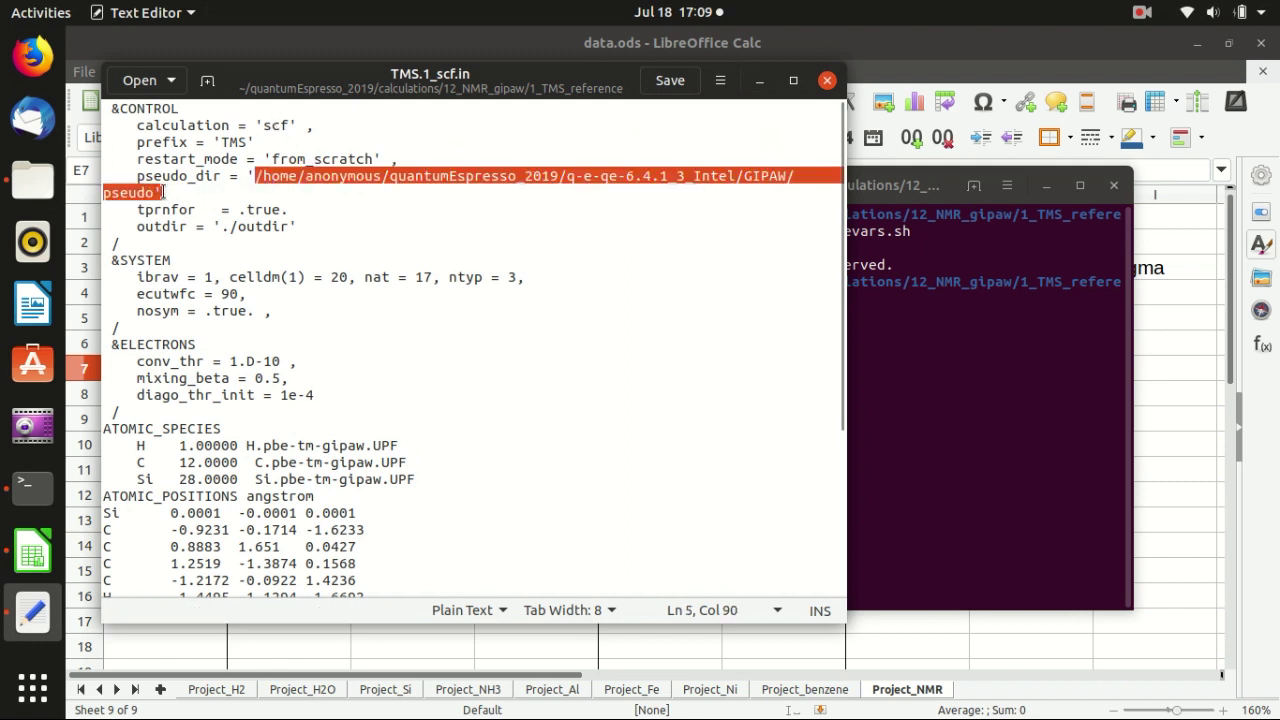
{"action": "left_click", "coordinate": [291, 226]}
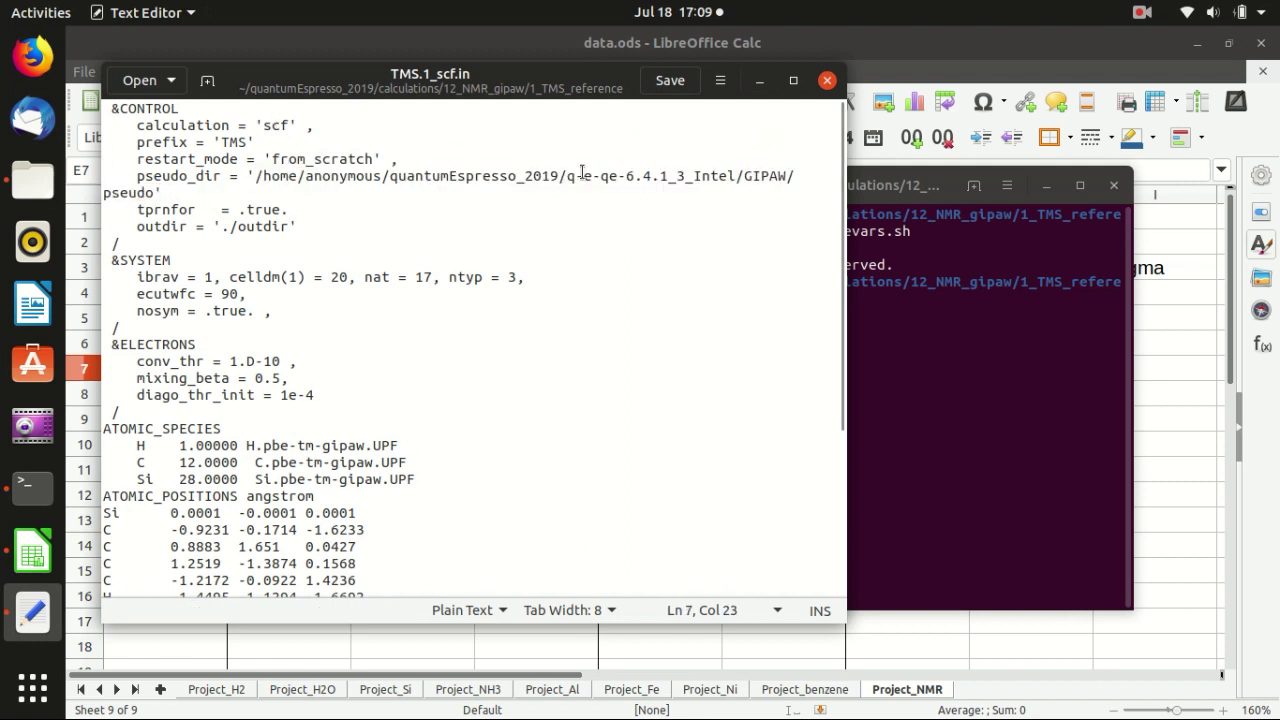
{"action": "left_click_drag", "start_coordinate": [572, 176], "coordinate": [739, 176]}
{"action": "double_click", "coordinate": [773, 176]}
{"action": "double_click", "coordinate": [116, 190]}
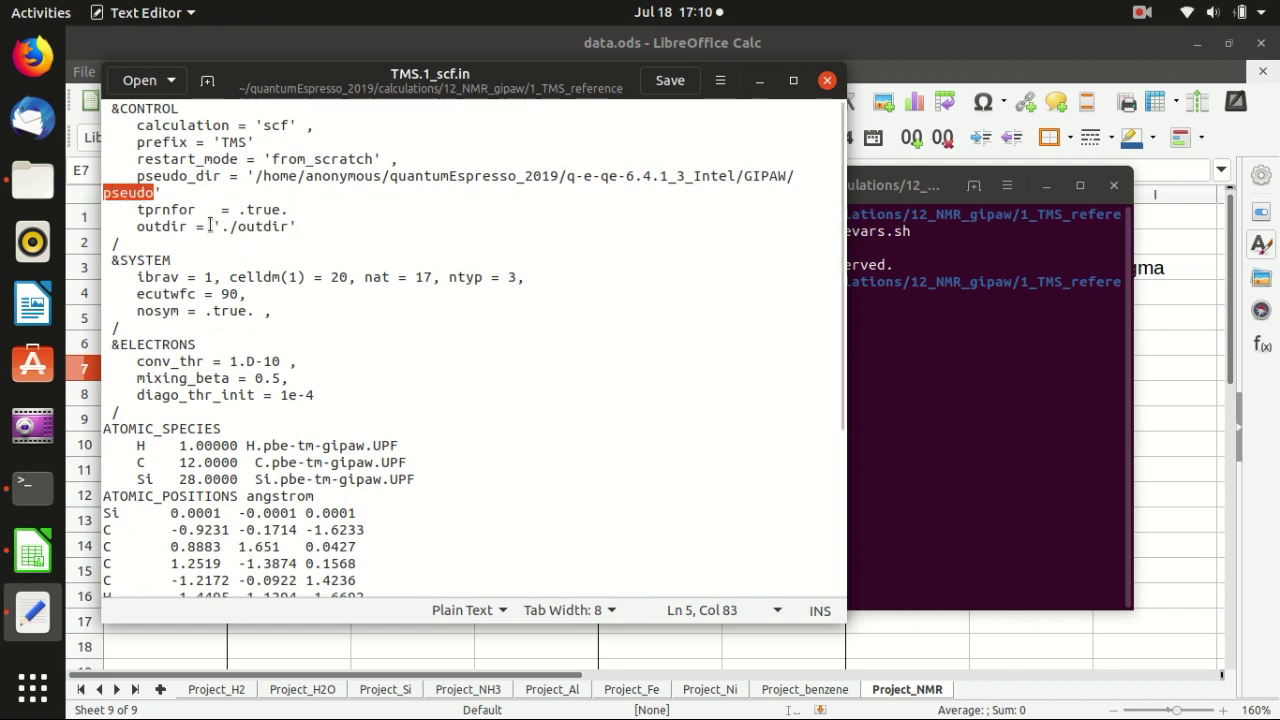
{"action": "left_click_drag", "start_coordinate": [297, 209], "coordinate": [138, 212]}
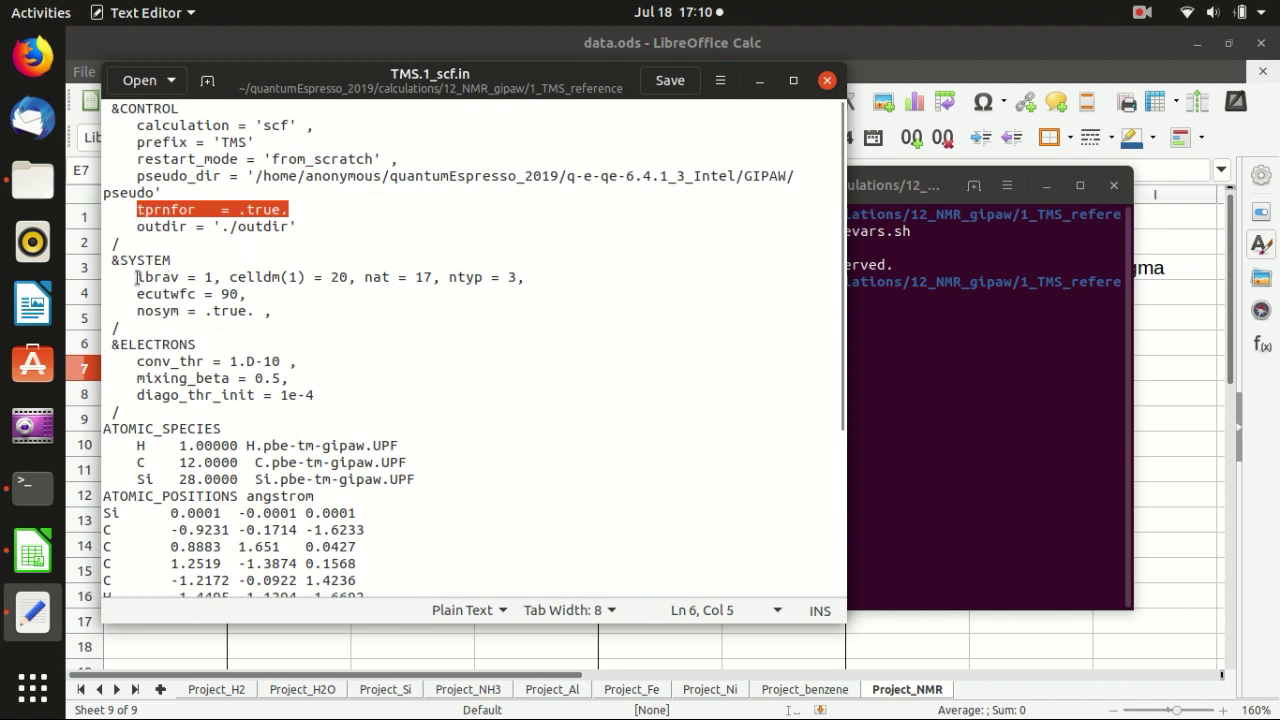
{"action": "left_click_drag", "start_coordinate": [137, 277], "coordinate": [214, 277]}
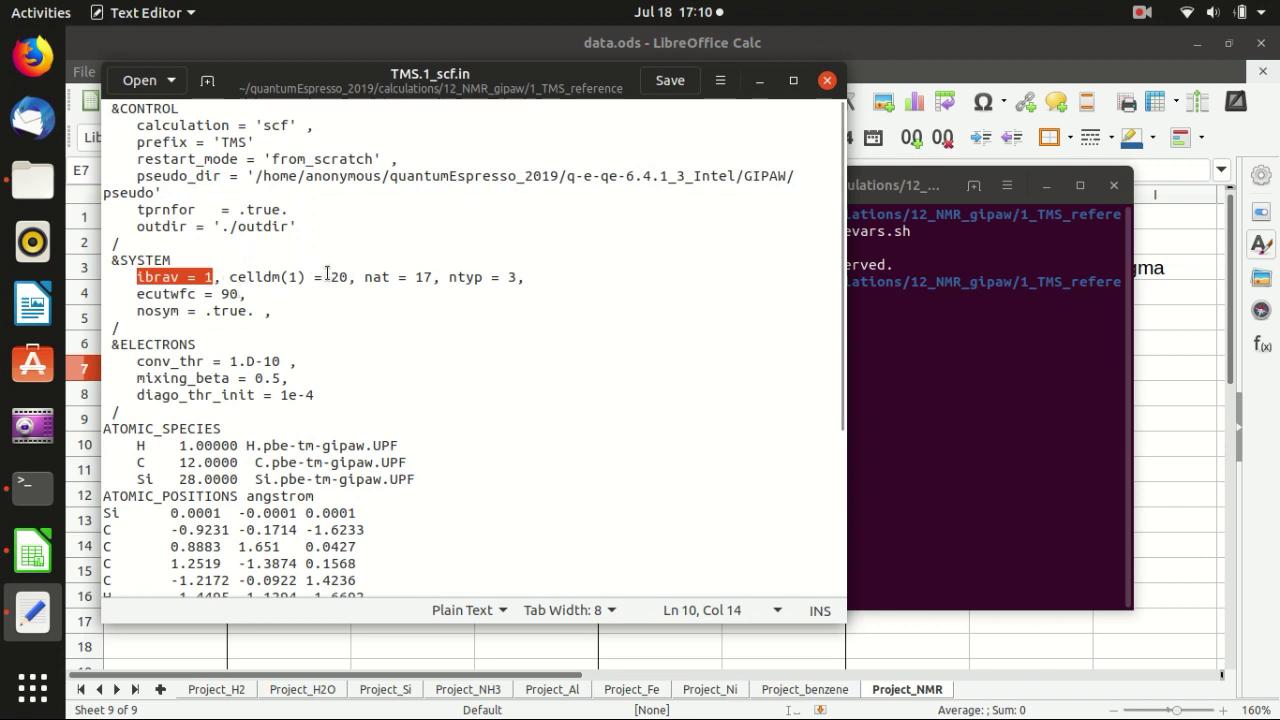
{"action": "left_click_drag", "start_coordinate": [330, 277], "coordinate": [349, 277]}
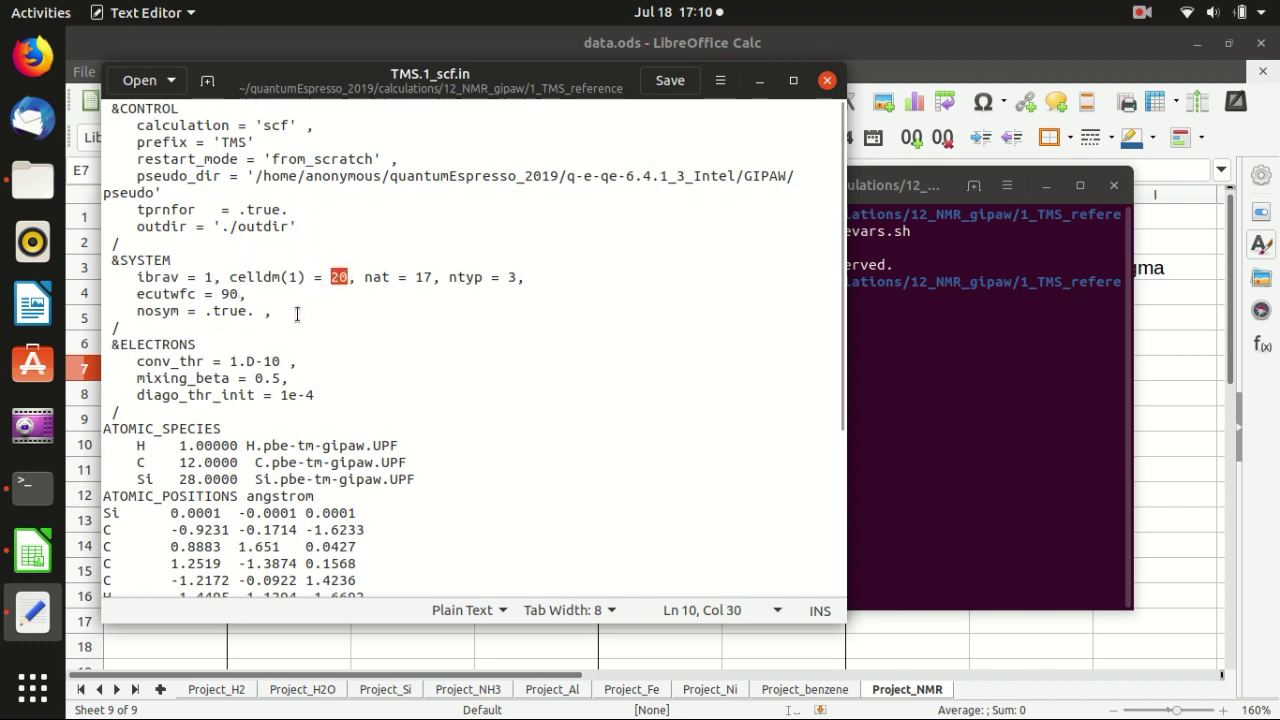
{"action": "scroll", "coordinate": [242, 285], "scroll_direction": "down", "scroll_amount": 1}
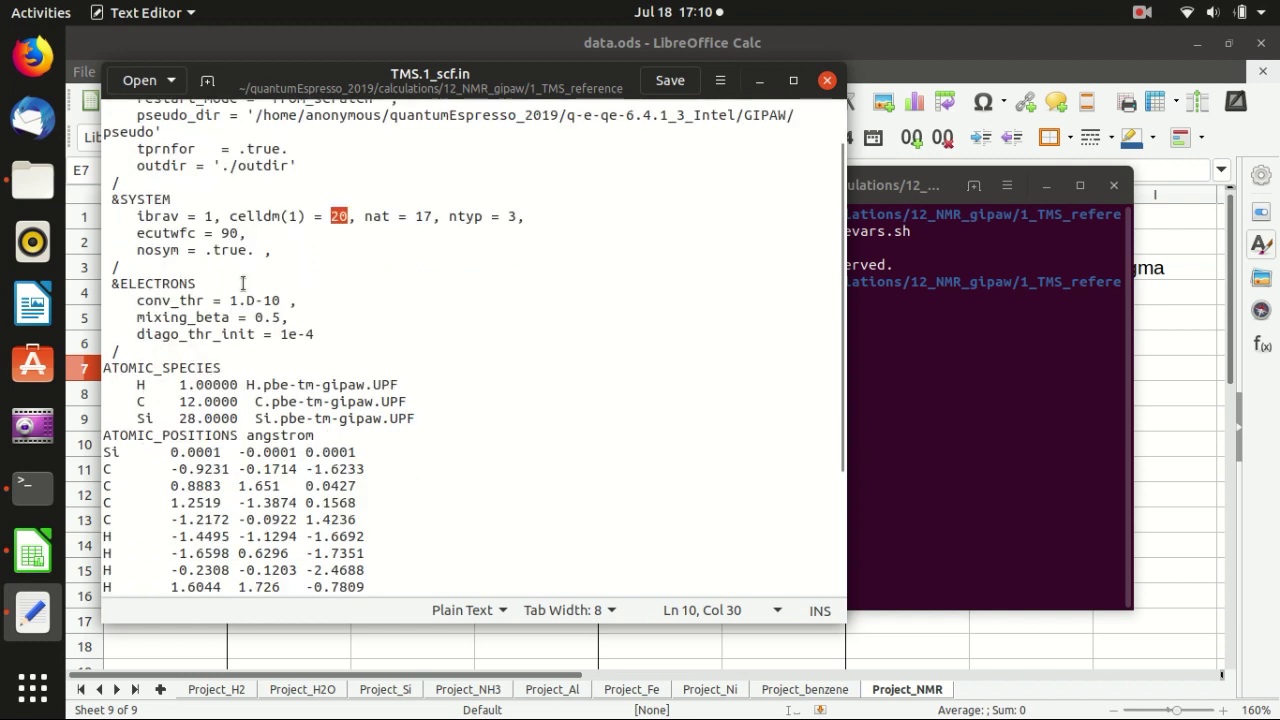
{"action": "left_click_drag", "start_coordinate": [139, 232], "coordinate": [238, 232]}
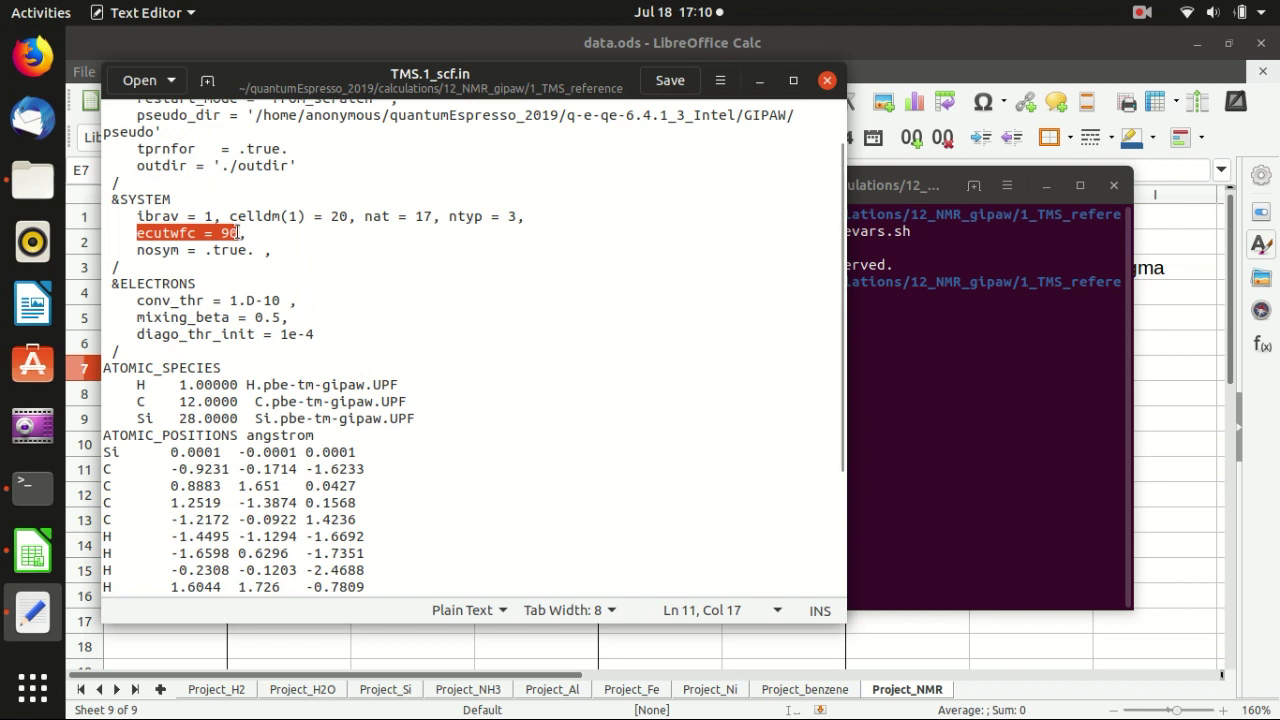
{"action": "left_click", "coordinate": [250, 232]}
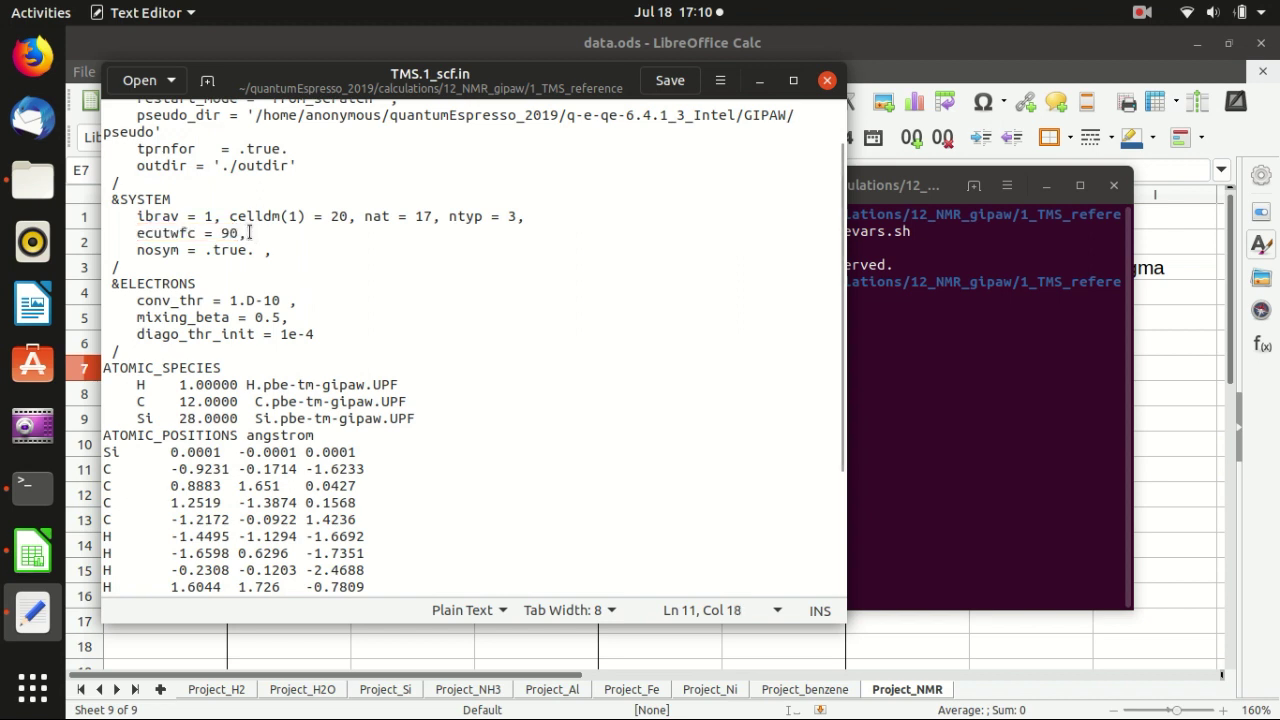
{"action": "left_click_drag", "start_coordinate": [250, 232], "coordinate": [120, 232]}
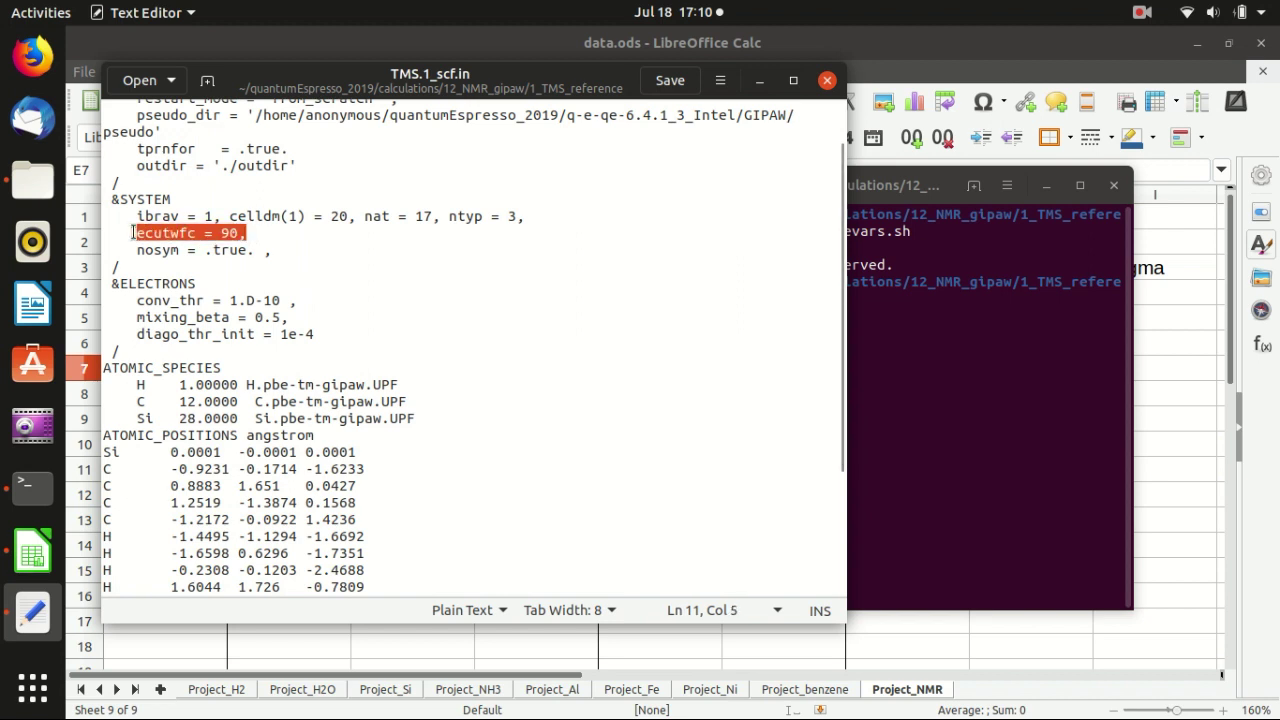
{"action": "left_click", "coordinate": [219, 243]}
{"action": "left_click", "coordinate": [227, 234]}
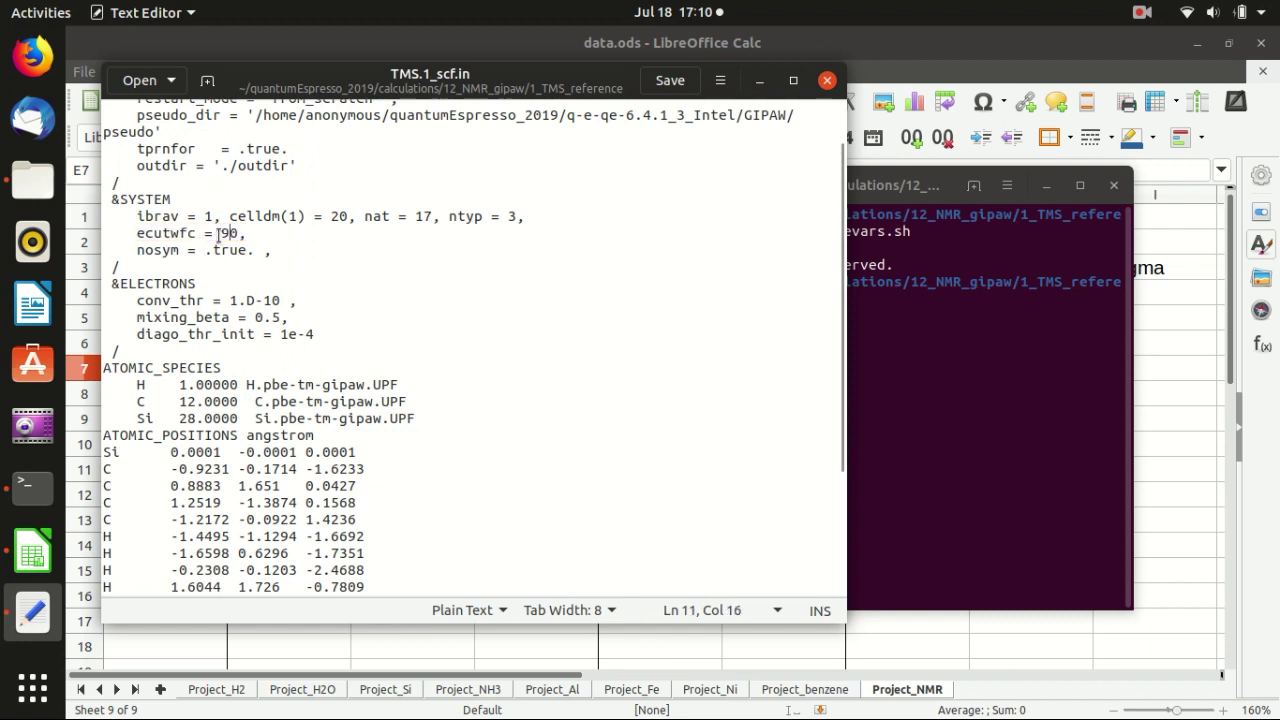
{"action": "double_click", "coordinate": [228, 233]}
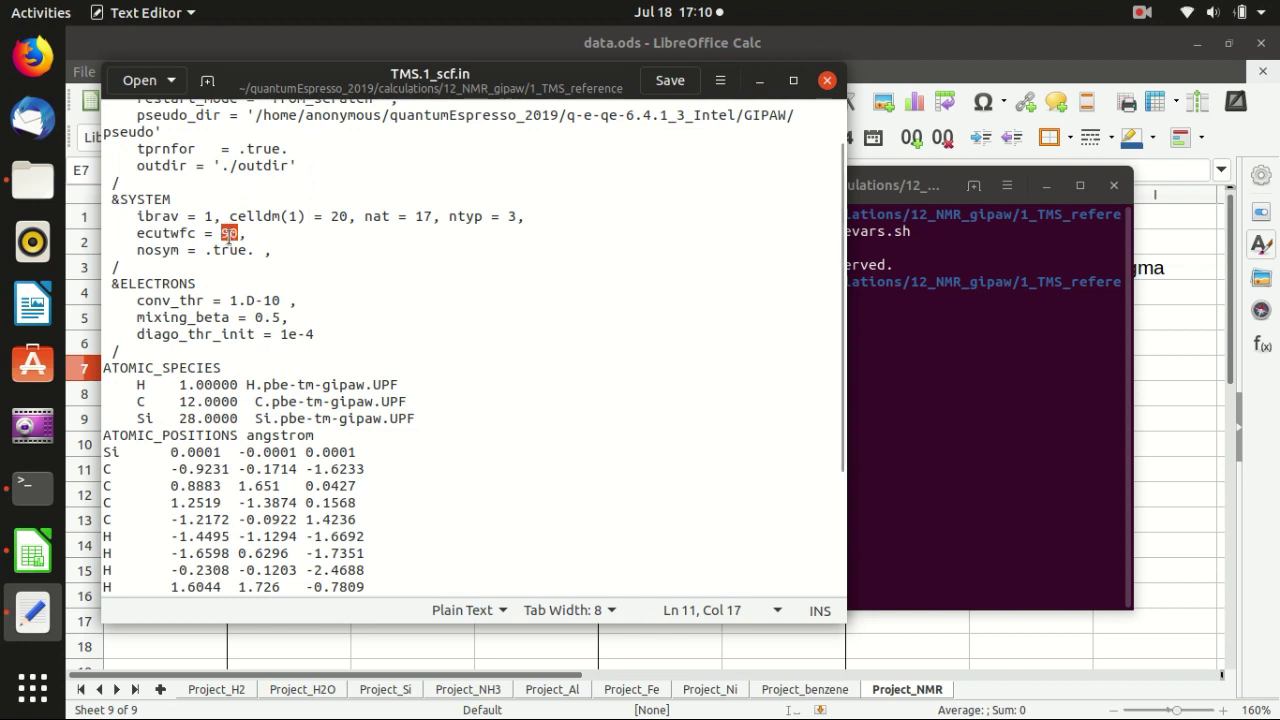
{"action": "left_click", "coordinate": [236, 249]}
{"action": "double_click", "coordinate": [236, 249]}
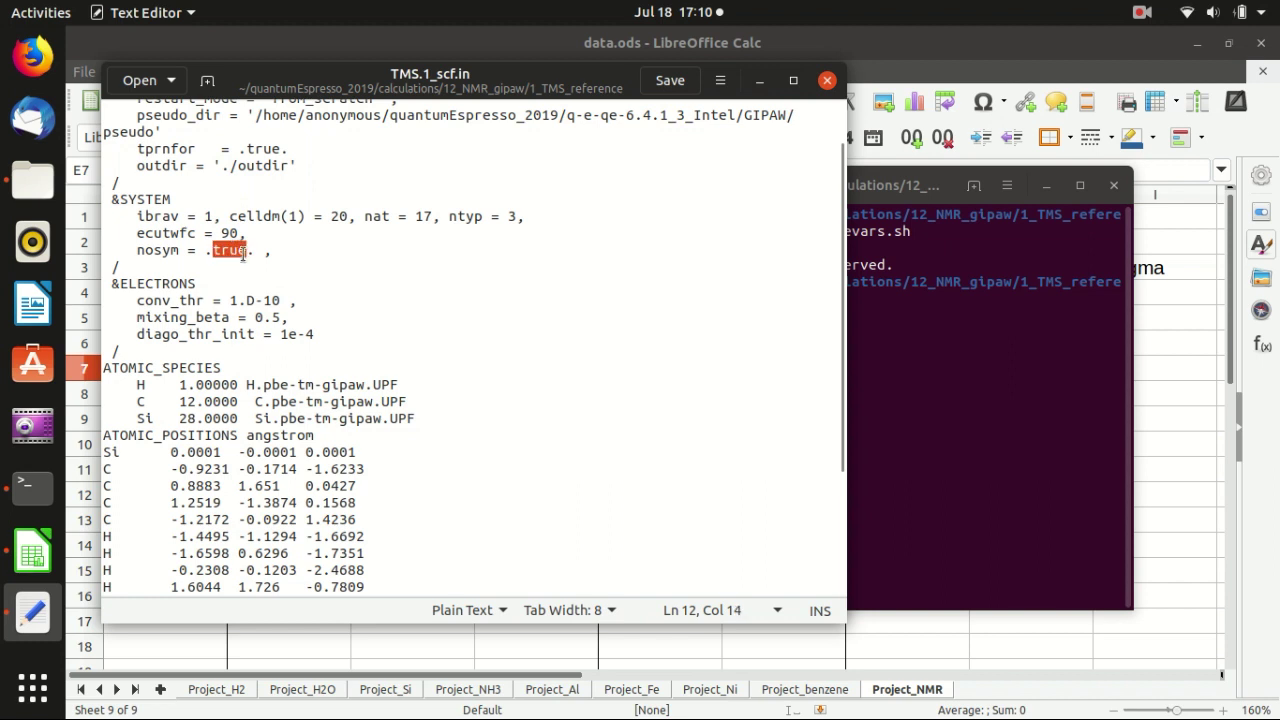
{"action": "left_click", "coordinate": [156, 250]}
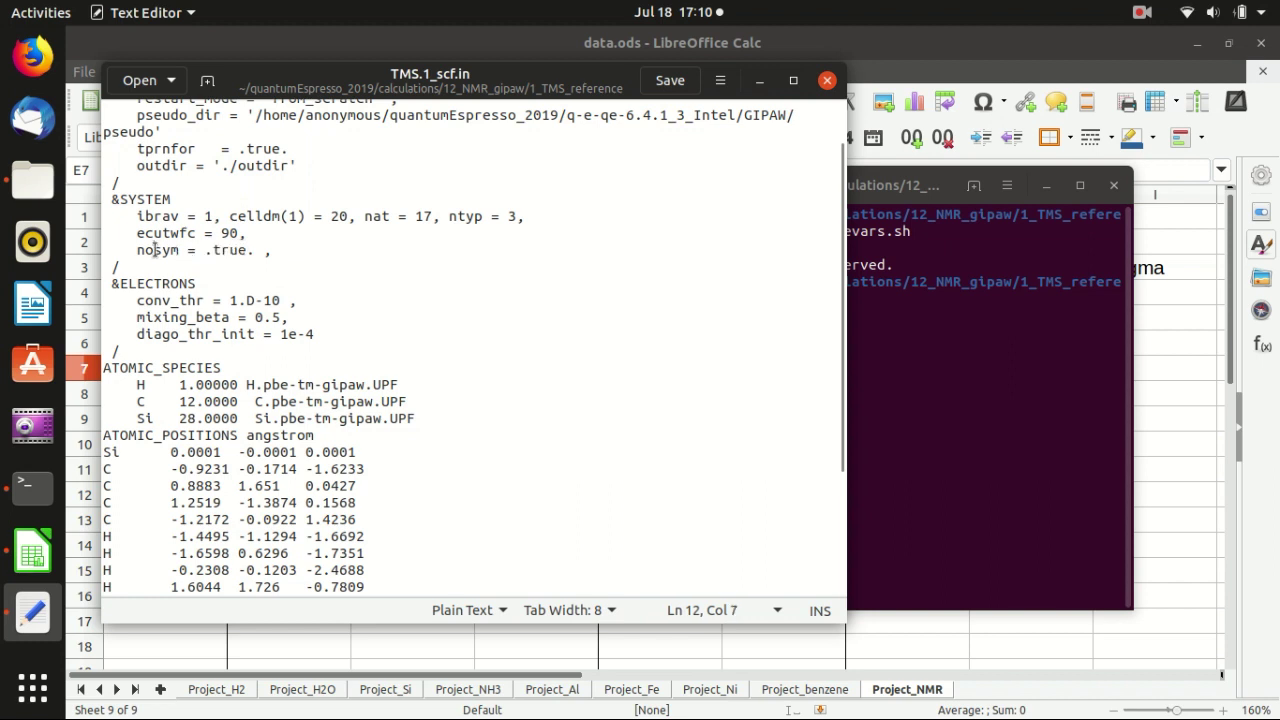
{"action": "left_click", "coordinate": [227, 250]}
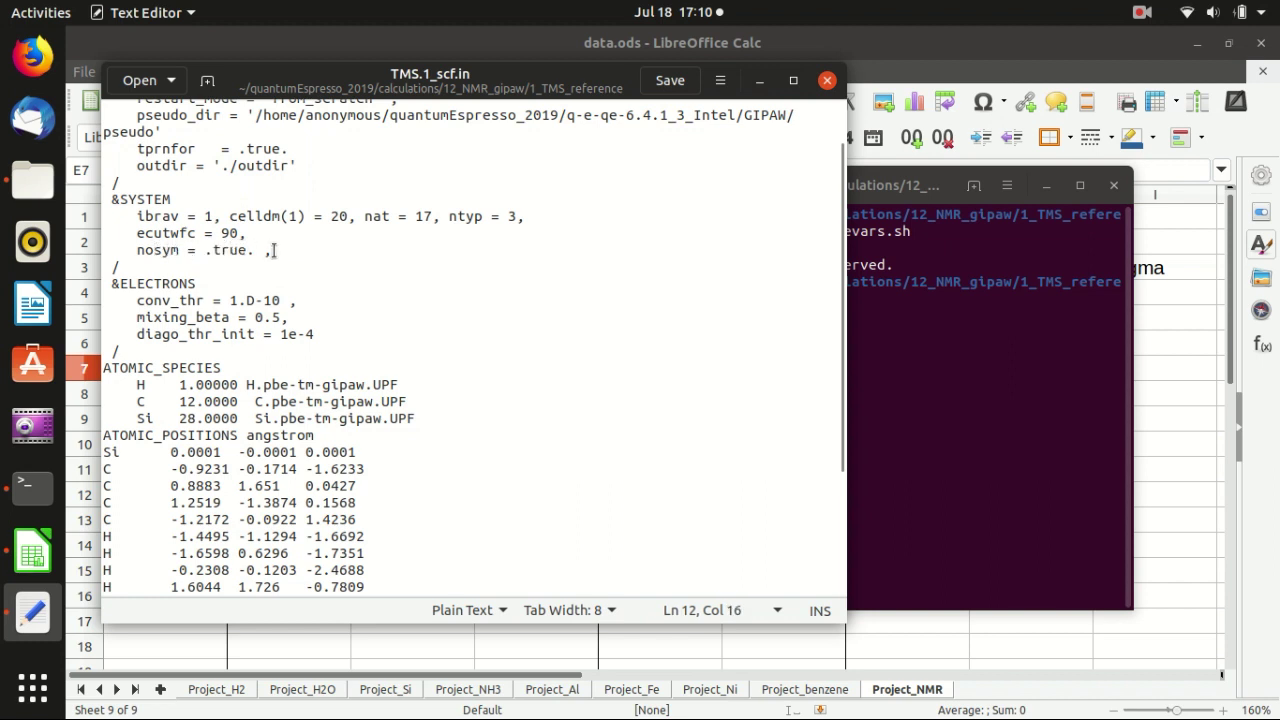
{"action": "left_click_drag", "start_coordinate": [274, 250], "coordinate": [137, 252]}
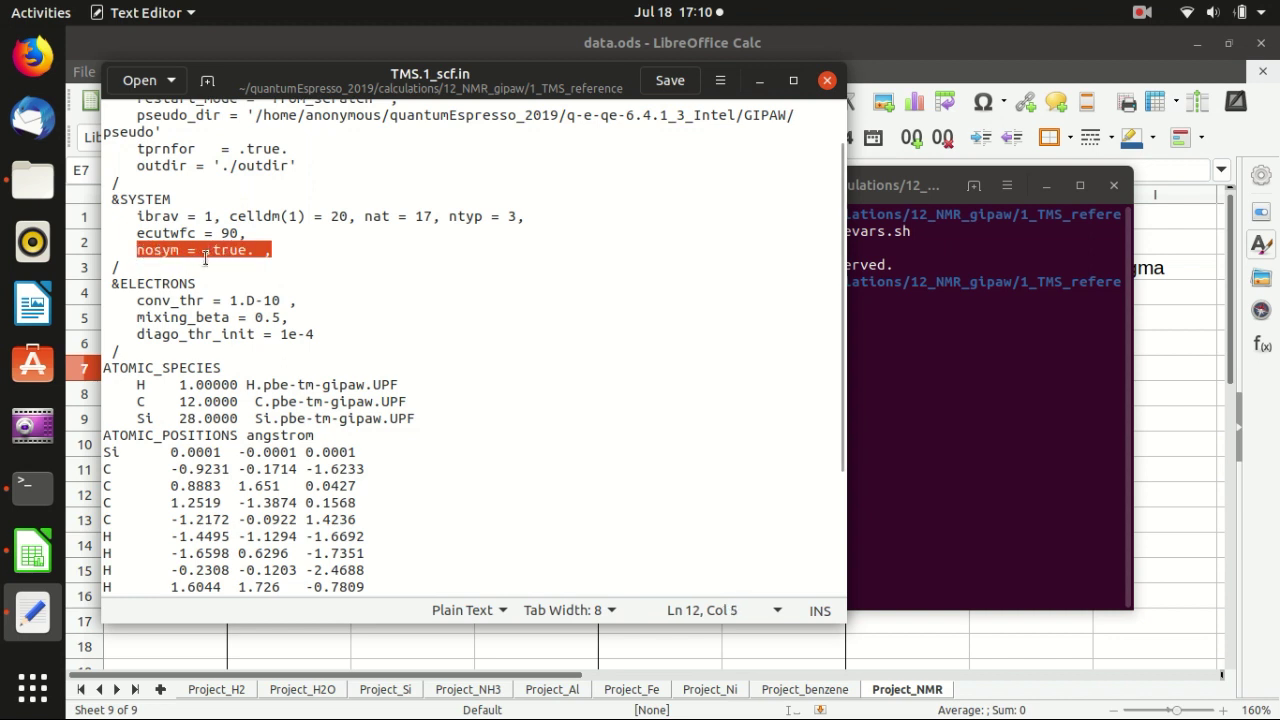
{"action": "scroll", "coordinate": [205, 251], "scroll_direction": "down", "scroll_amount": 2}
{"action": "left_click", "coordinate": [296, 271]}
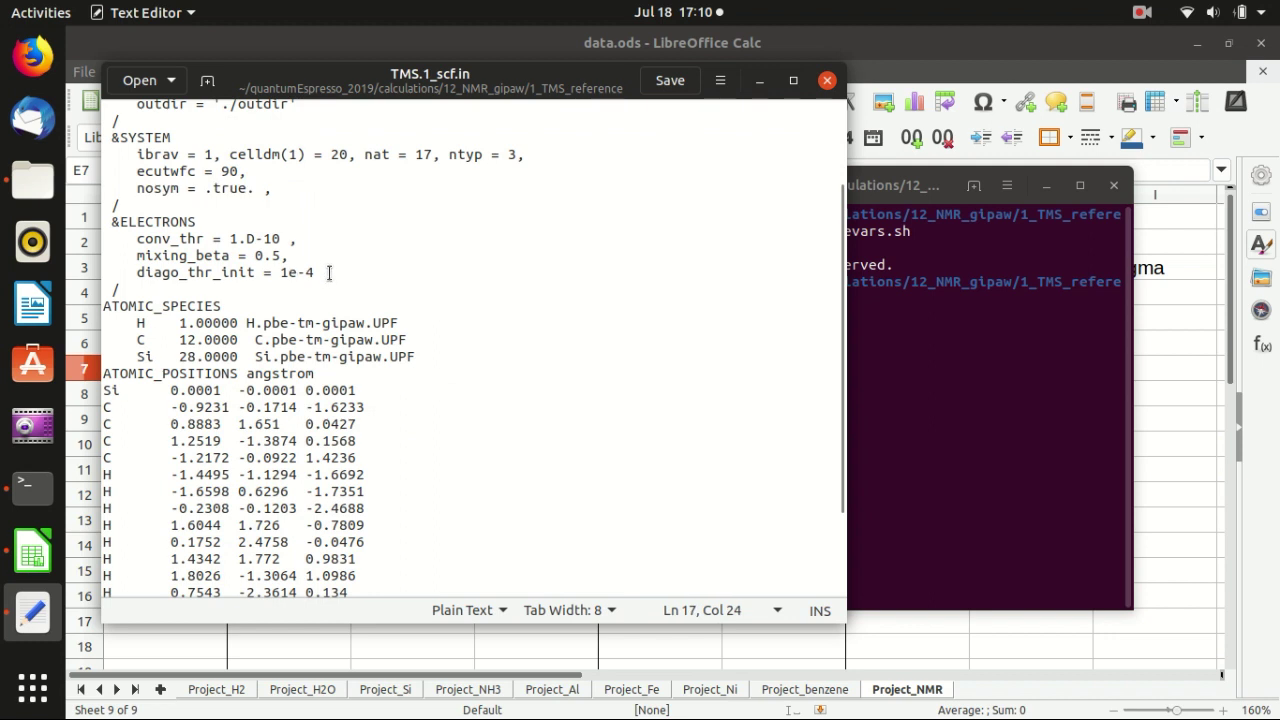
{"action": "left_click_drag", "start_coordinate": [327, 272], "coordinate": [137, 272]}
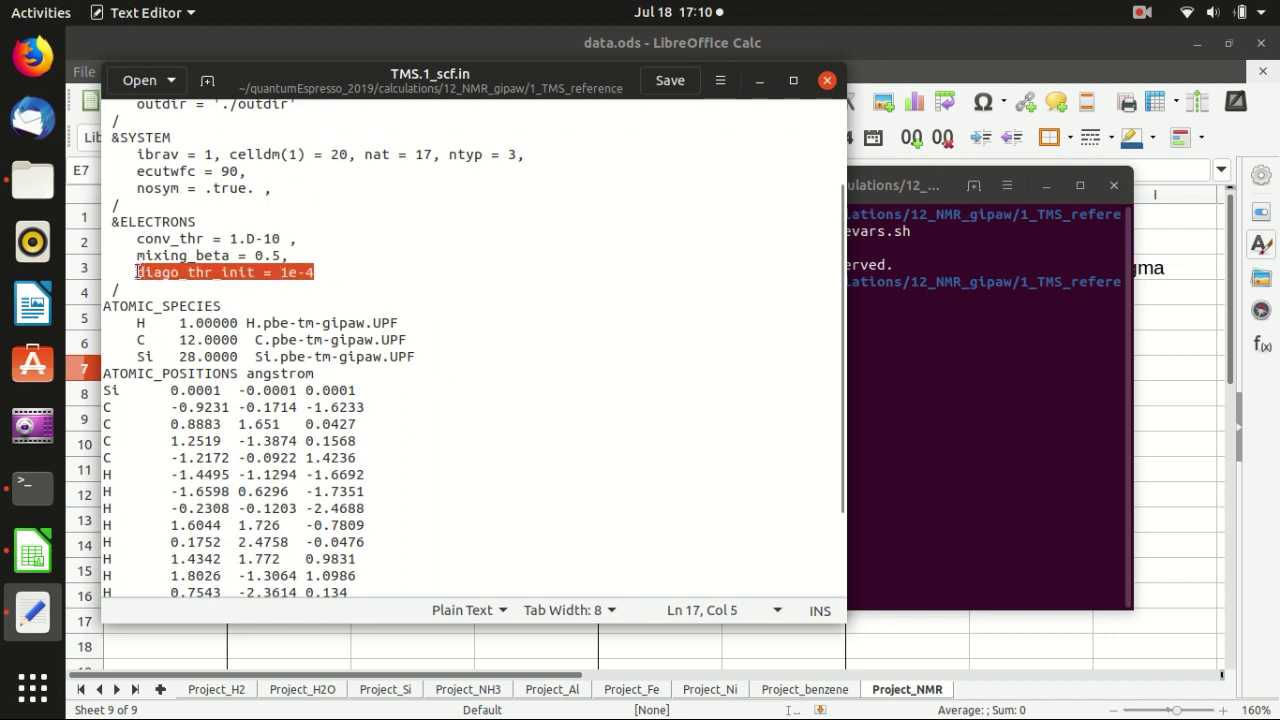
{"action": "left_click", "coordinate": [295, 288]}
{"action": "left_click", "coordinate": [322, 271]}
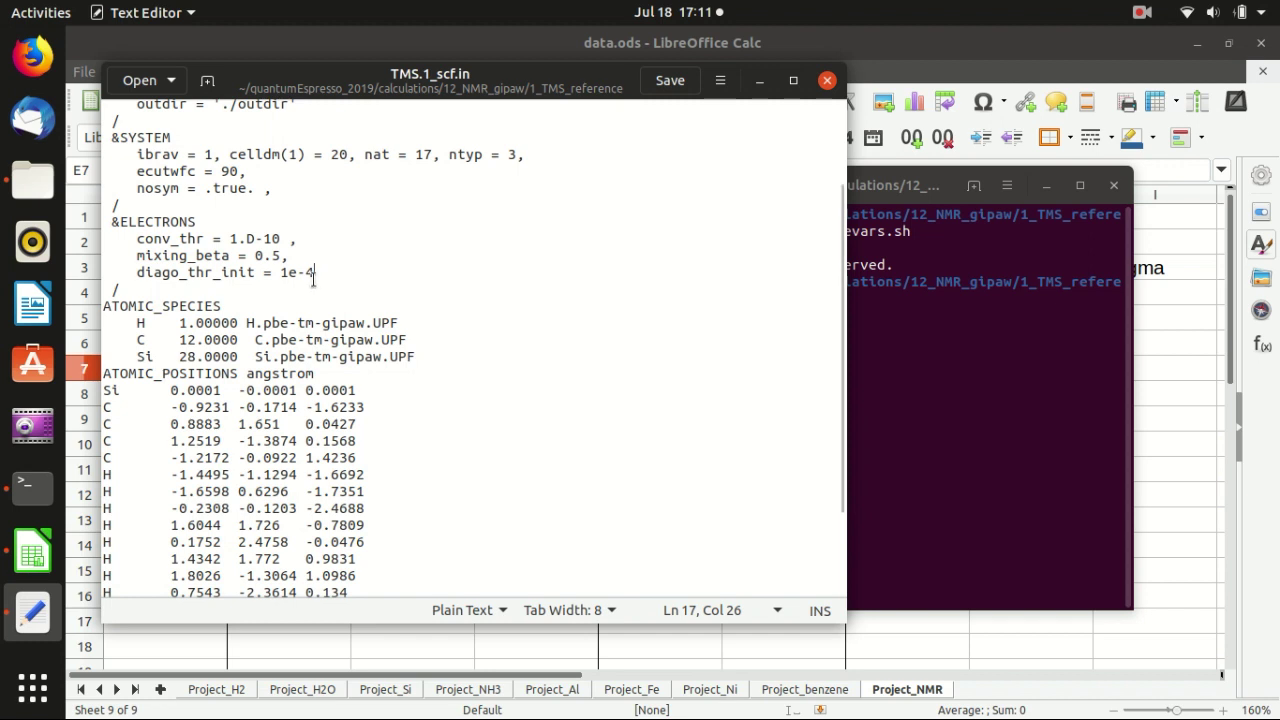
{"action": "left_click_drag", "start_coordinate": [313, 272], "coordinate": [136, 272]}
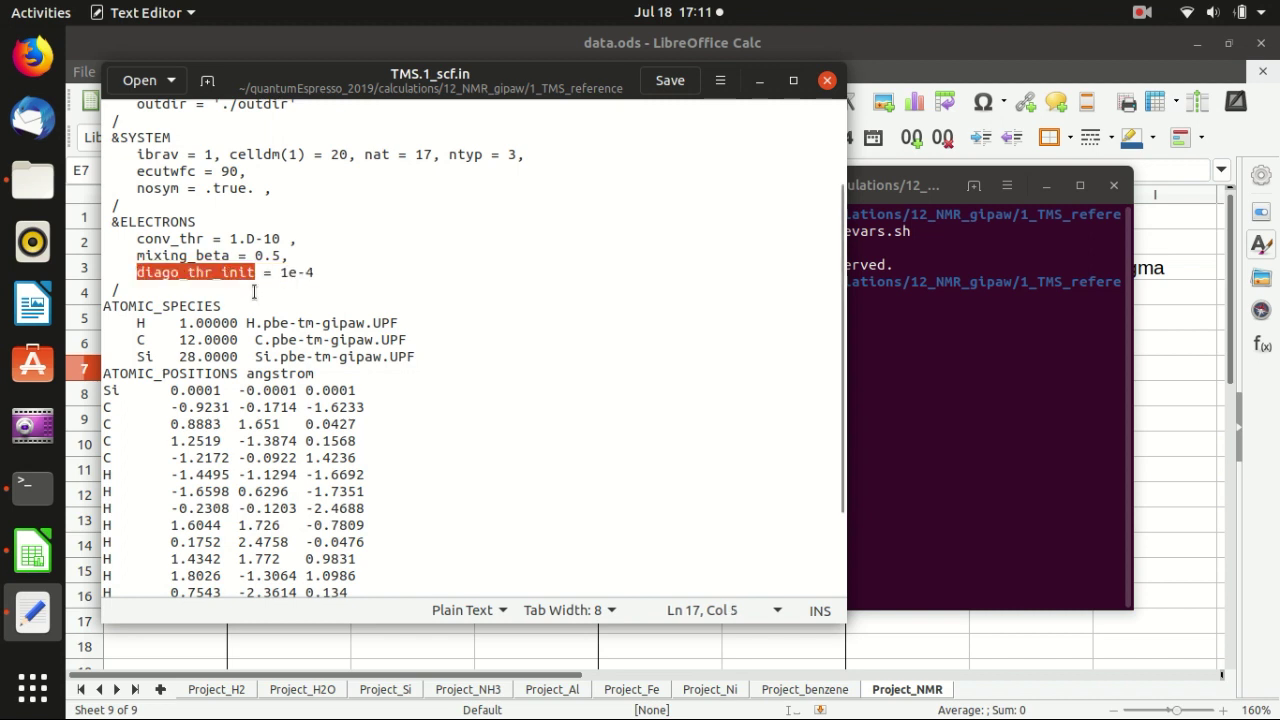
{"action": "left_click", "coordinate": [306, 272]}
{"action": "left_click", "coordinate": [321, 270]}
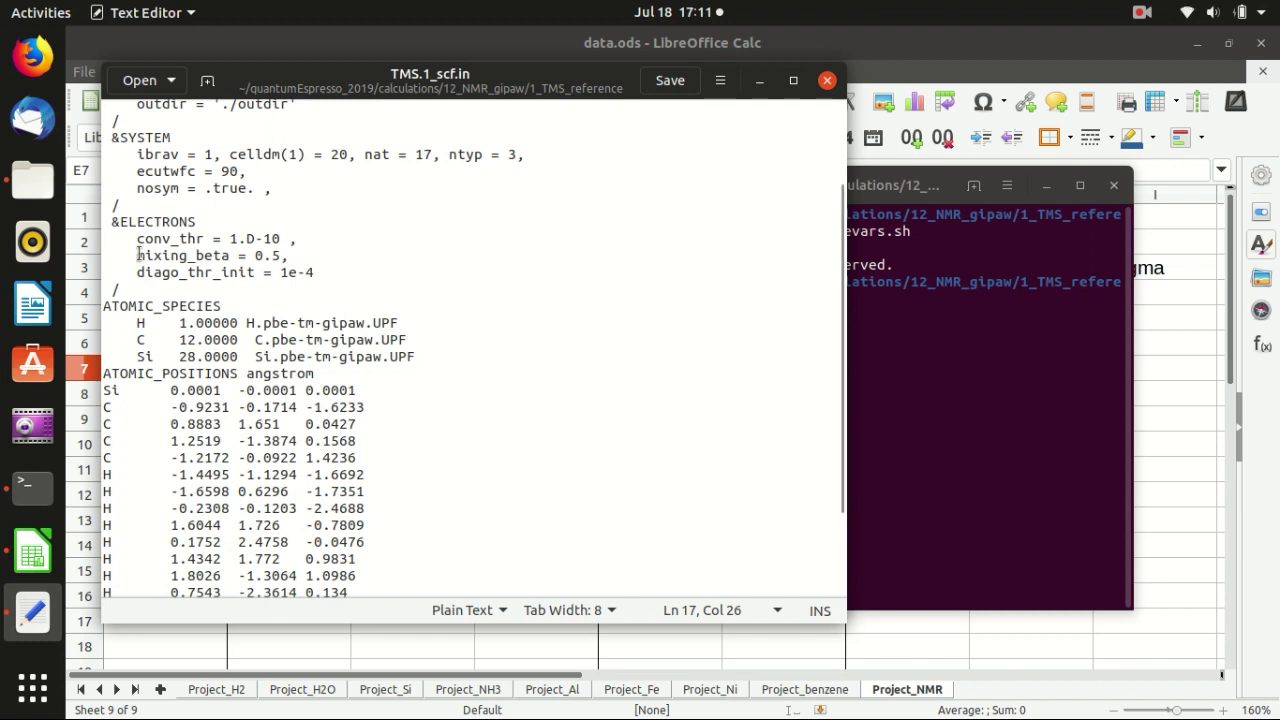
{"action": "left_click_drag", "start_coordinate": [139, 255], "coordinate": [281, 256]}
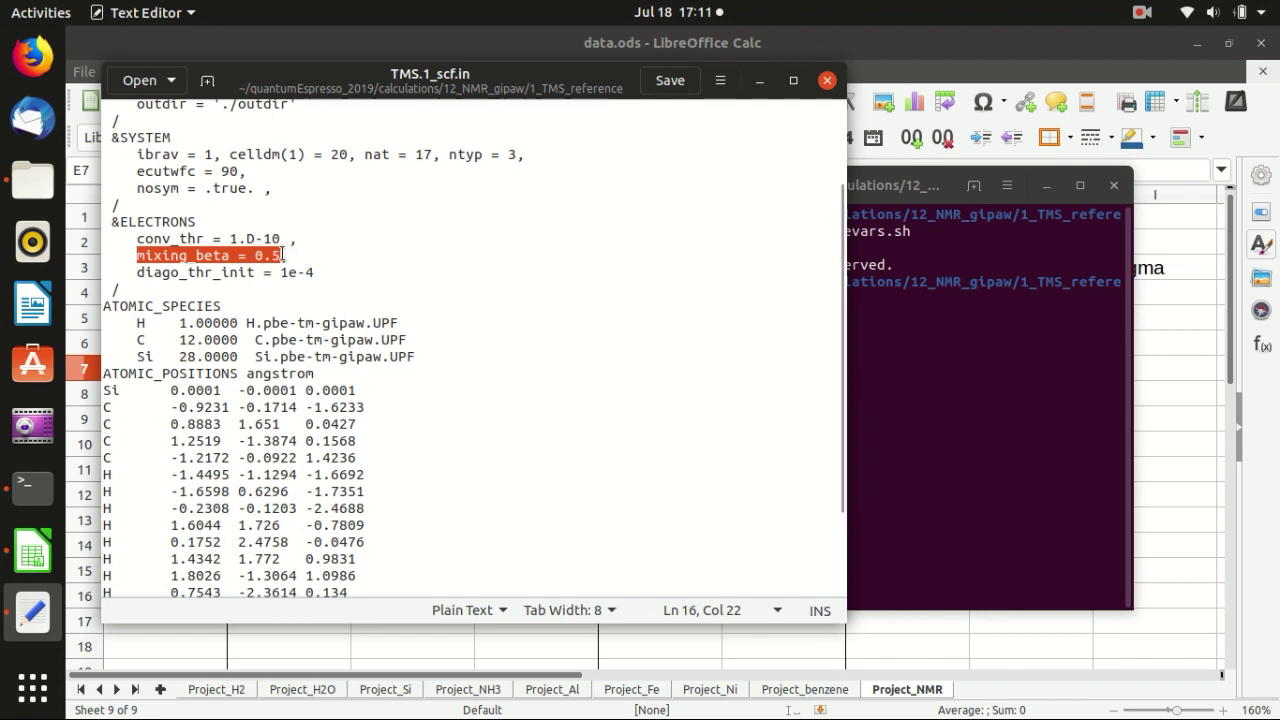
{"action": "mouse_move", "coordinate": [286, 238]}
{"action": "left_mouse_down"}
{"action": "mouse_move", "coordinate": [265, 238]}
{"action": "mouse_move", "coordinate": [282, 238]}
{"action": "left_mouse_up"}
{"action": "left_click", "coordinate": [331, 256]}
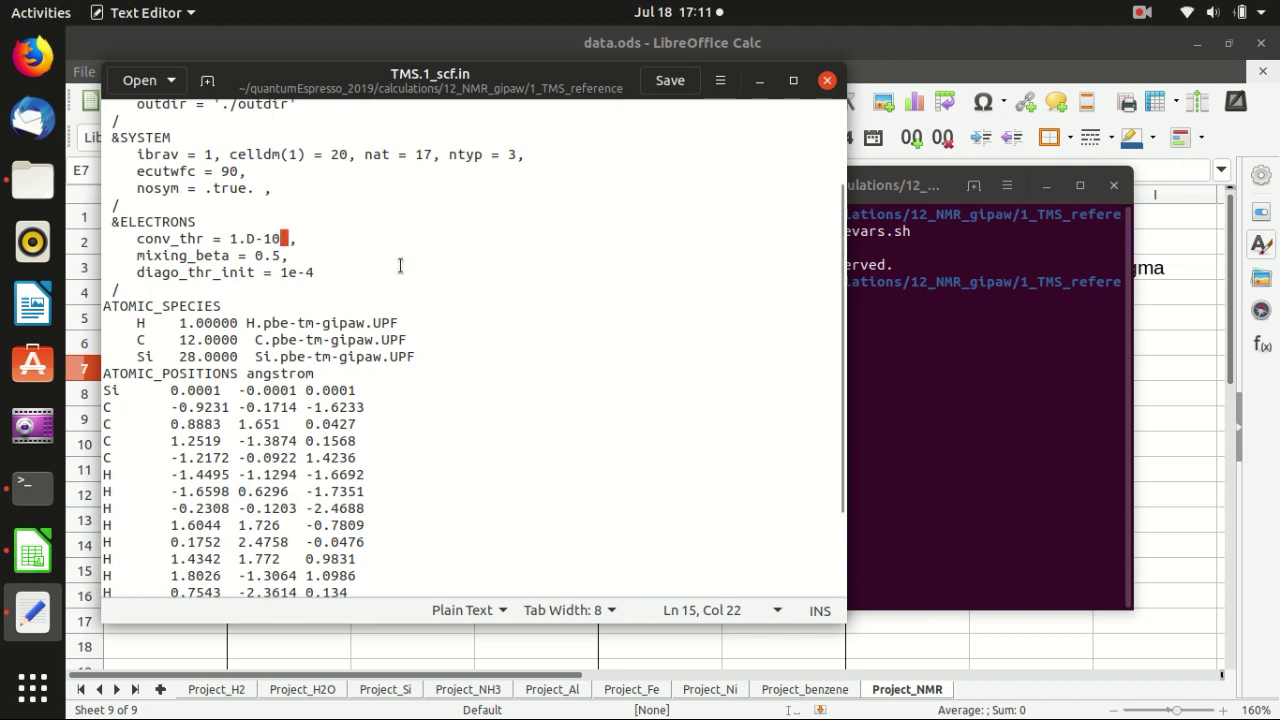
Mark the ATOMIC_SPECIES entries and the ATOMIC_POSITIONS block in TMS.1_scf.in.
{"action": "scroll", "coordinate": [400, 265], "scroll_direction": "down", "scroll_amount": 1}
{"action": "left_click", "coordinate": [375, 296]}
{"action": "scroll", "coordinate": [412, 270], "scroll_direction": "down", "scroll_amount": 1}
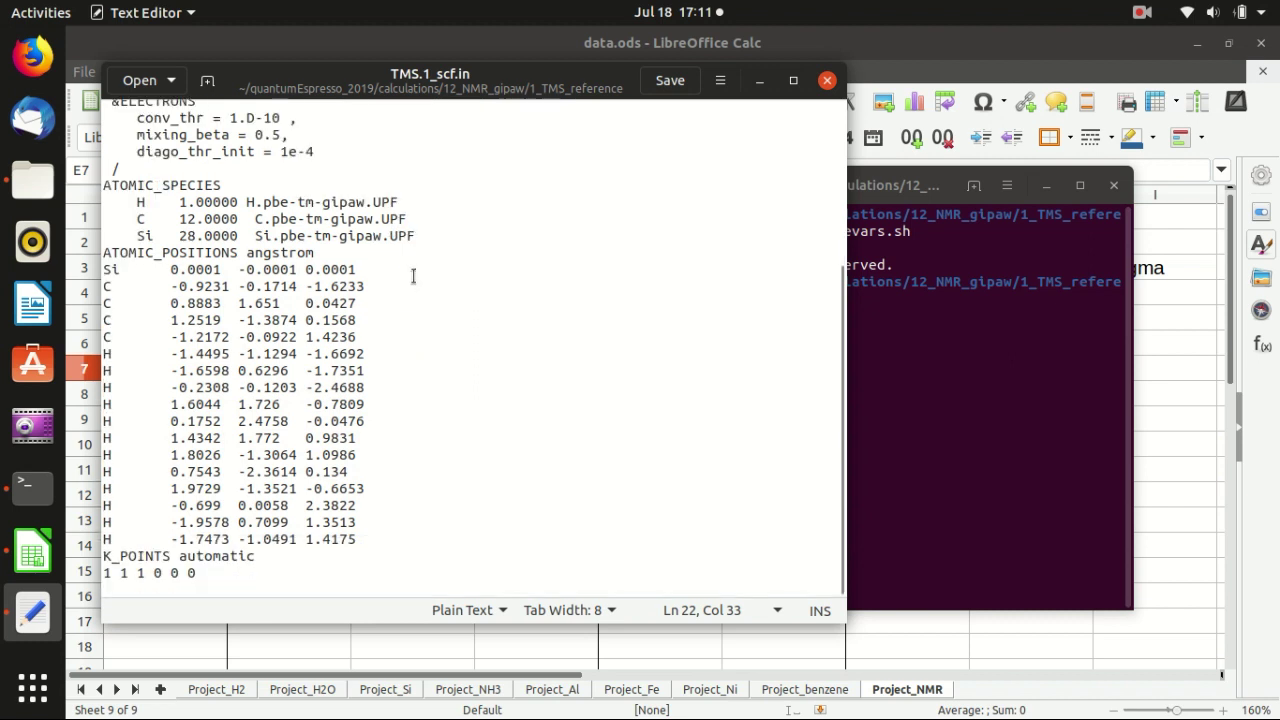
{"action": "left_click_drag", "start_coordinate": [418, 236], "coordinate": [137, 204]}
{"action": "left_click", "coordinate": [200, 211]}
{"action": "left_click_drag", "start_coordinate": [357, 540], "coordinate": [80, 268]}
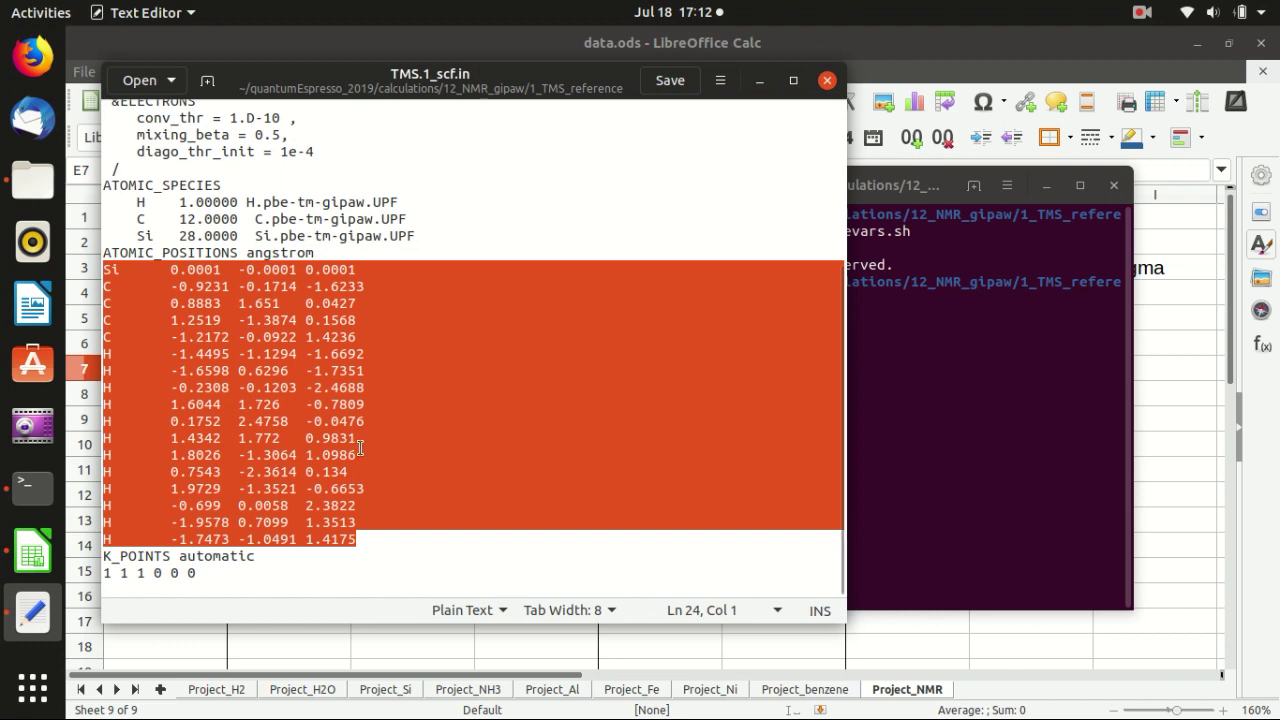
{"action": "left_click", "coordinate": [212, 574]}
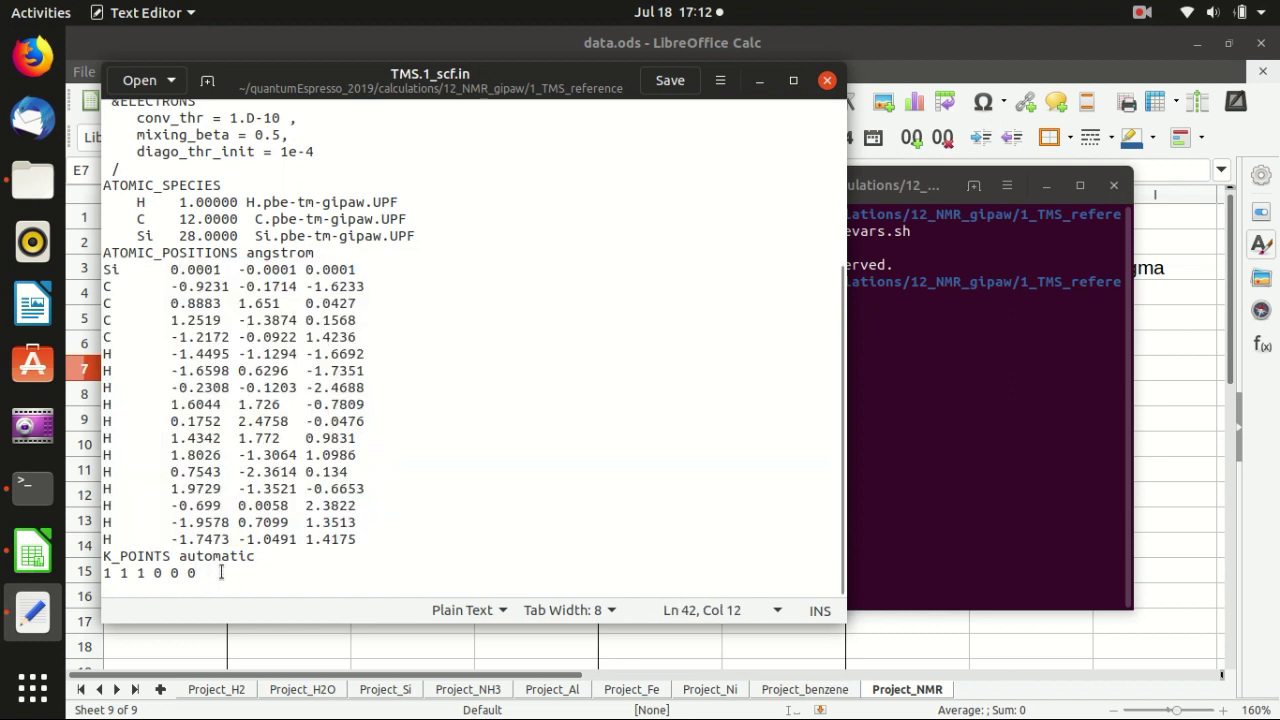
Point out the automatic K_POINTS grid 1 1 1 0 0 0 and save TMS.1_scf.in.
{"action": "key", "text": "Up"}
{"action": "key", "text": "End"}
{"action": "key", "text": "ctrl+shift+Left"}
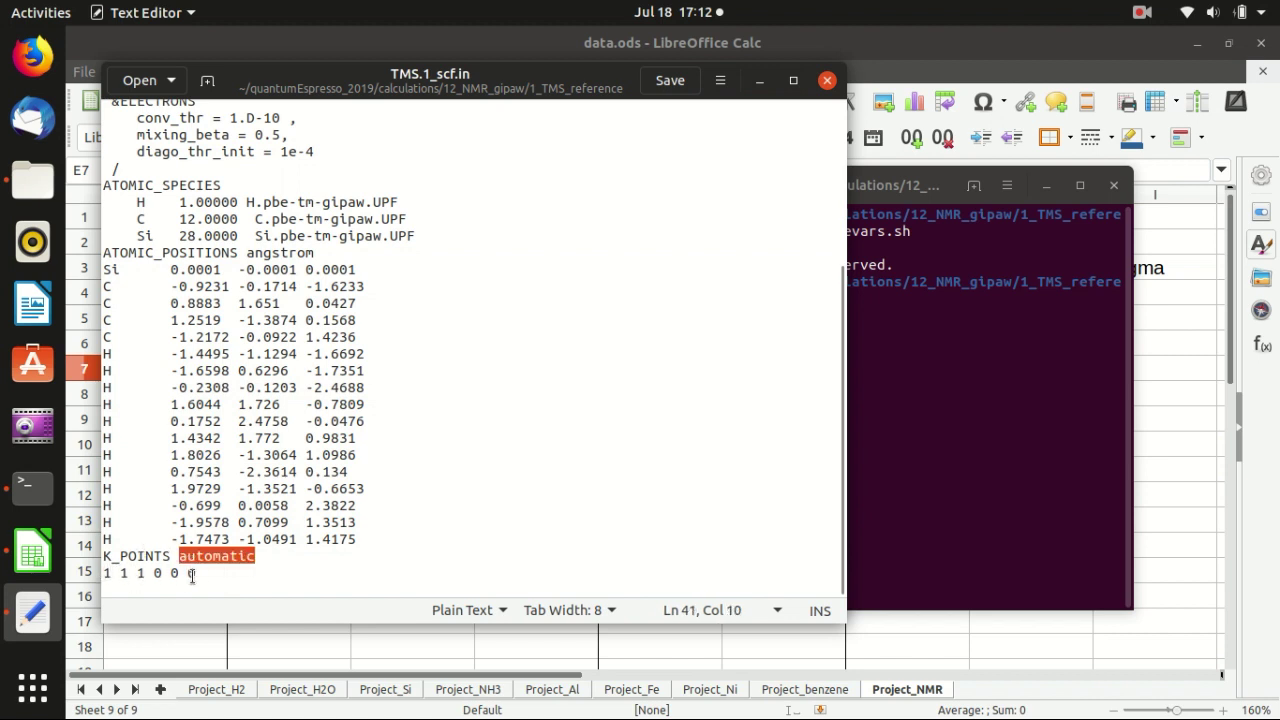
{"action": "left_click", "coordinate": [222, 574]}
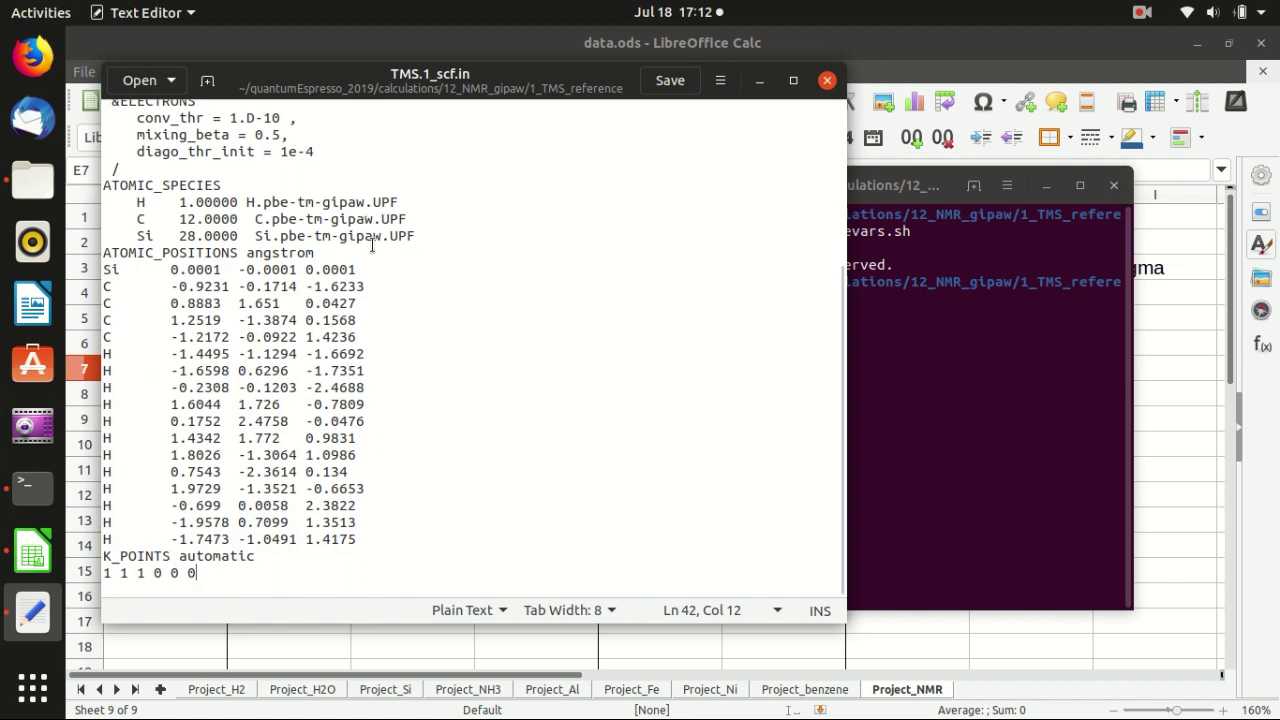
{"action": "double_click", "coordinate": [137, 555]}
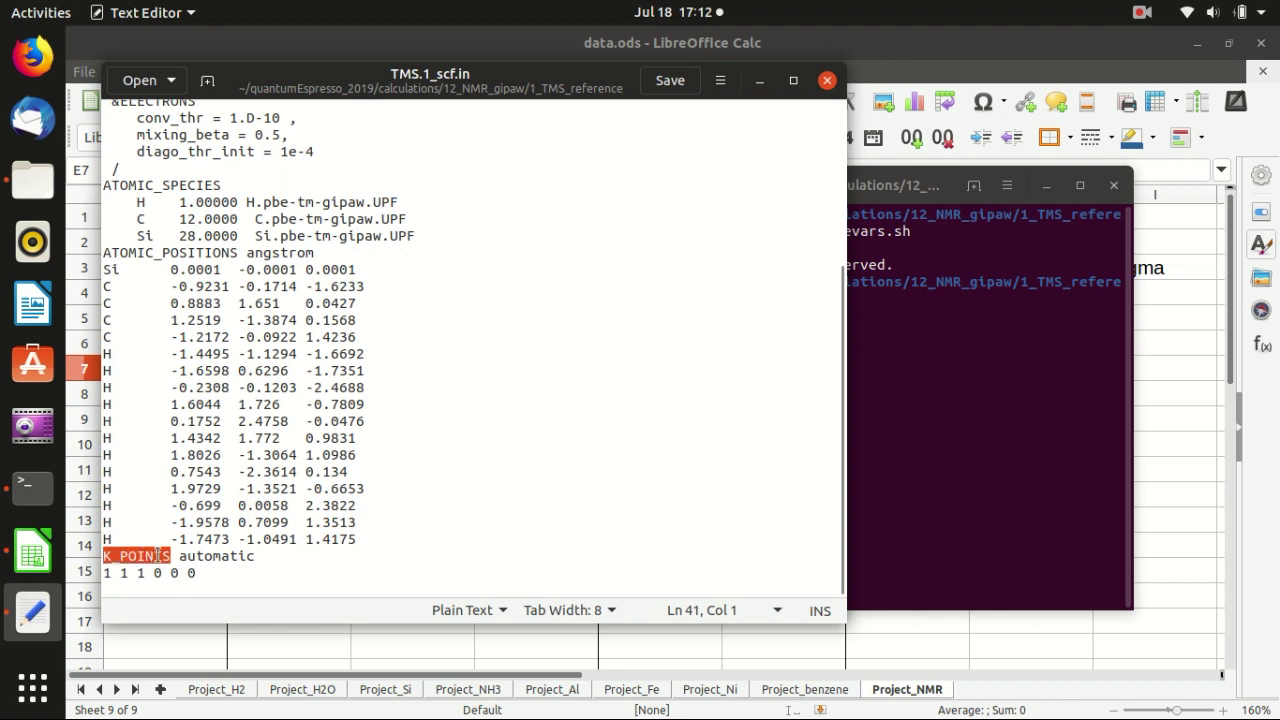
{"action": "double_click", "coordinate": [205, 553]}
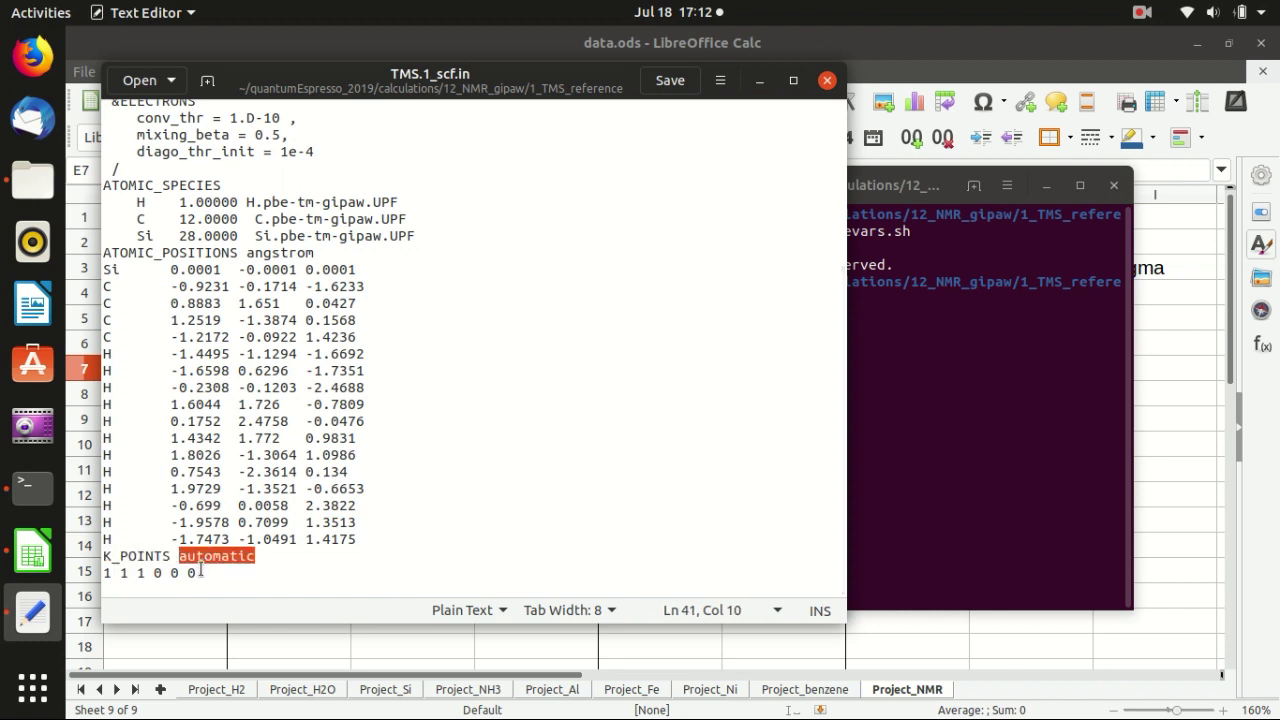
{"action": "left_click", "coordinate": [202, 570]}
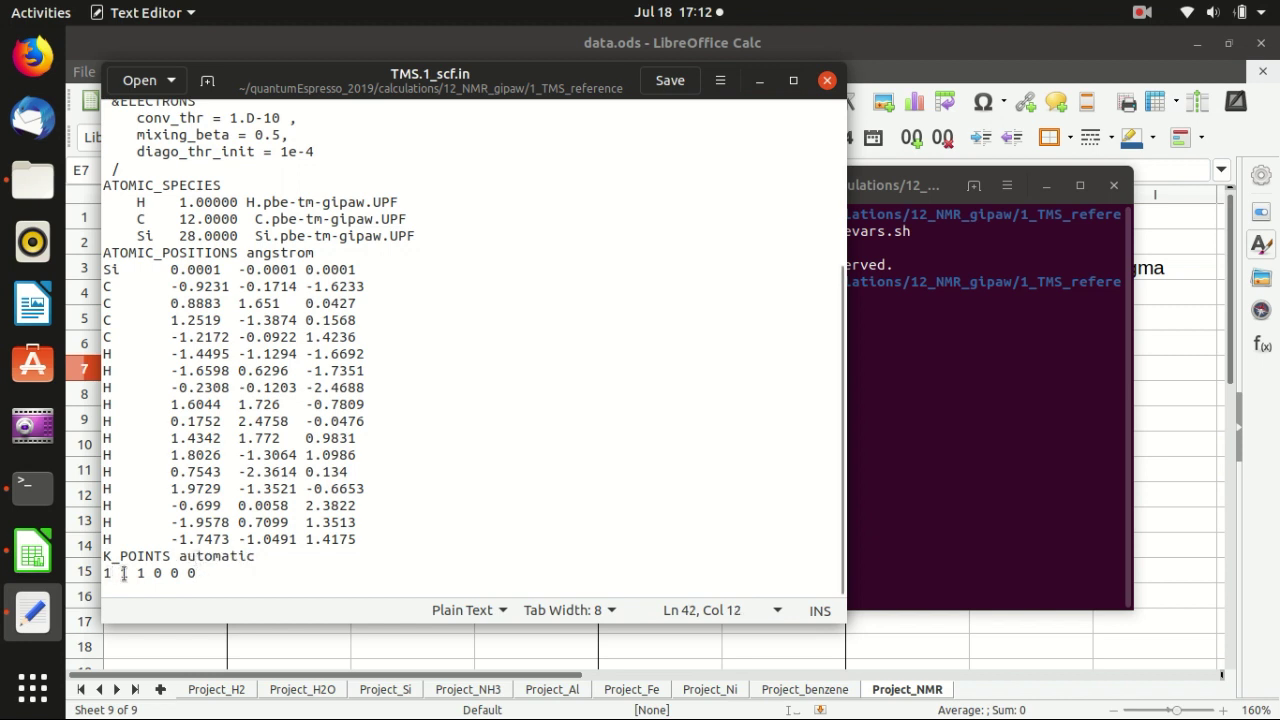
{"action": "left_click", "coordinate": [670, 80]}
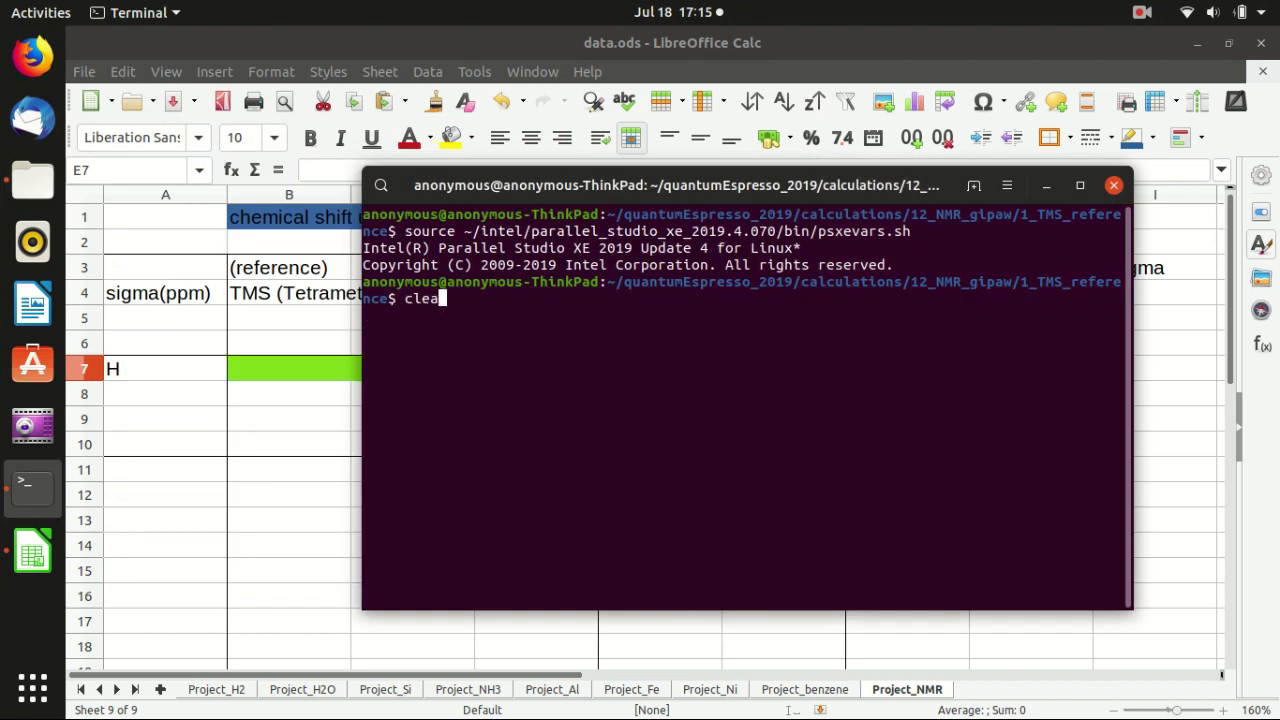
Launch XCrySDen from the quantumEspresso_2019 xcrysden folder in the terminal.
{"action": "key", "text": "BackSpace"}
{"action": "key", "text": "BackSpace"}
{"action": "key", "text": "BackSpace"}
{"action": "key", "text": "BackSpace"}
{"action": "type", "text": "~/xcr"}
{"action": "key", "text": "BackSpace"}
{"action": "key", "text": "BackSpace"}
{"action": "key", "text": "BackSpace"}
{"action": "type", "text": "qua"}
{"action": "key", "text": "Tab"}
{"action": "type", "text": "xc"}
{"action": "key", "text": "Tab"}
{"action": "type", "text": "xc"}
{"action": "key", "text": "Tab"}
{"action": "type", "text": "xc"}
{"action": "key", "text": "Tab"}
{"action": "key", "text": "Return"}
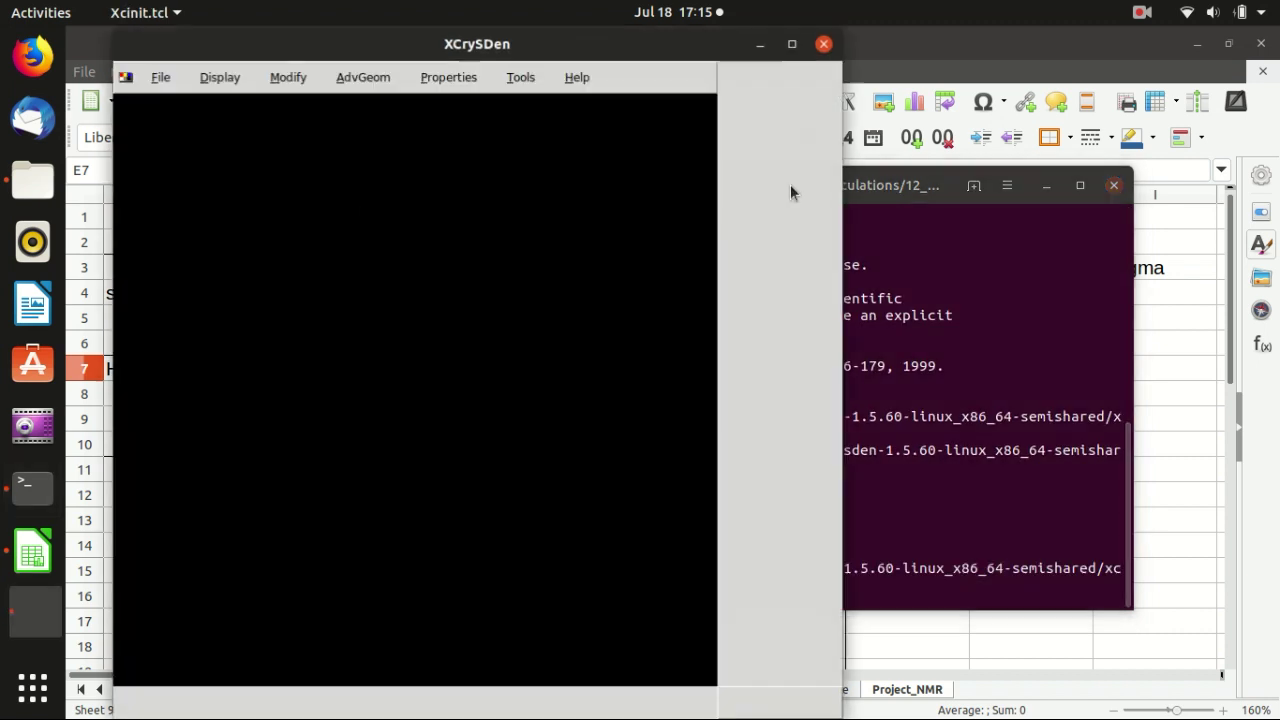
Load TMS.1_scf.in as a PWscf input file and close the preview.
{"action": "left_click", "coordinate": [160, 76]}
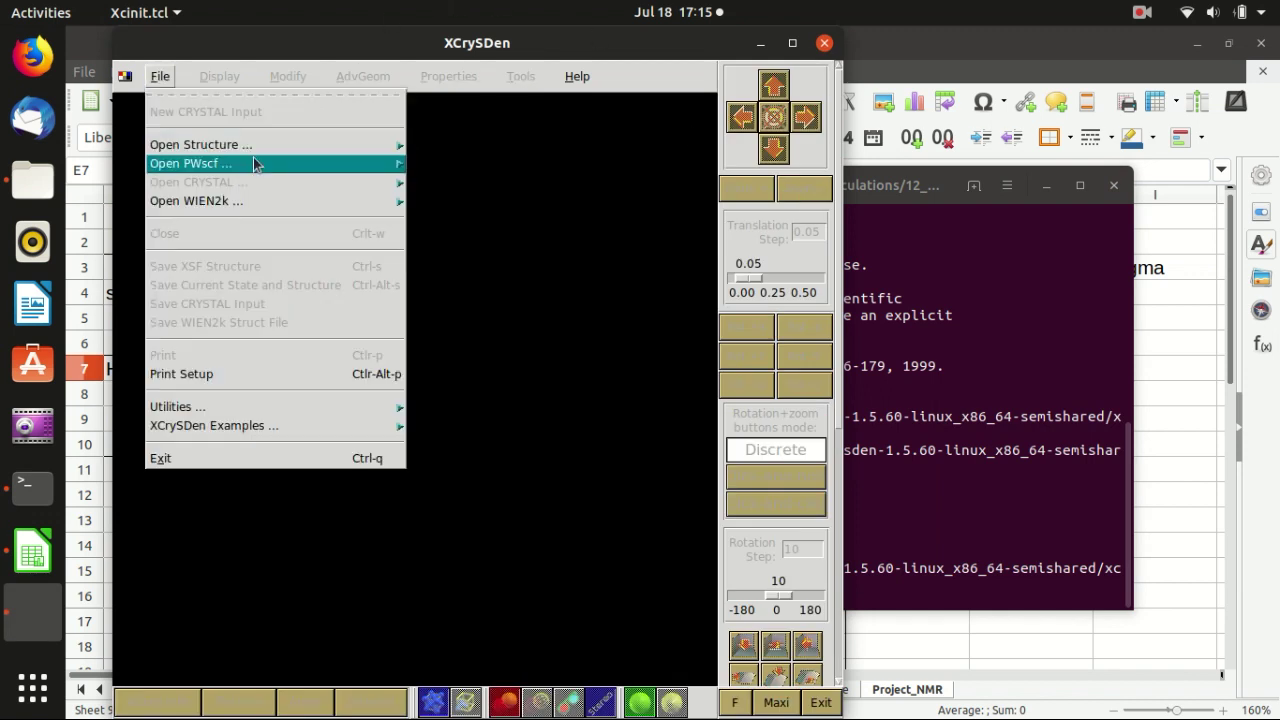
{"action": "mouse_move", "coordinate": [283, 167]}
{"action": "left_click", "coordinate": [442, 167]}
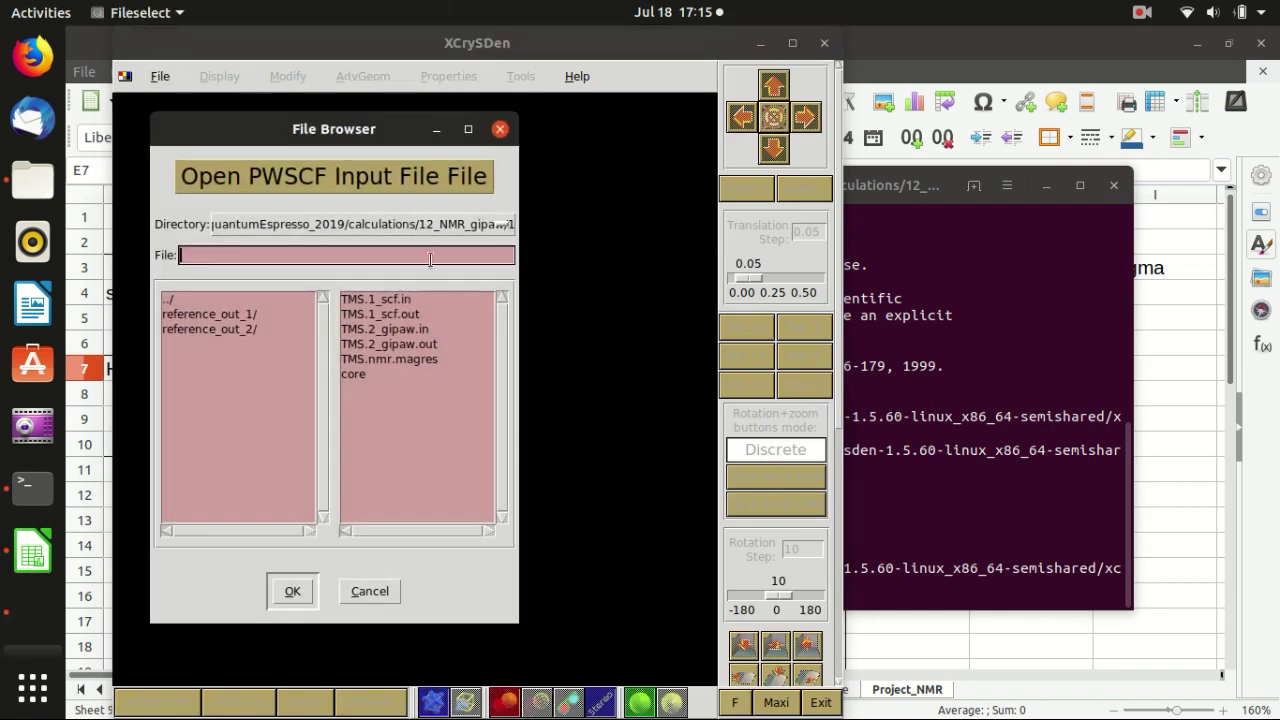
{"action": "double_click", "coordinate": [389, 304]}
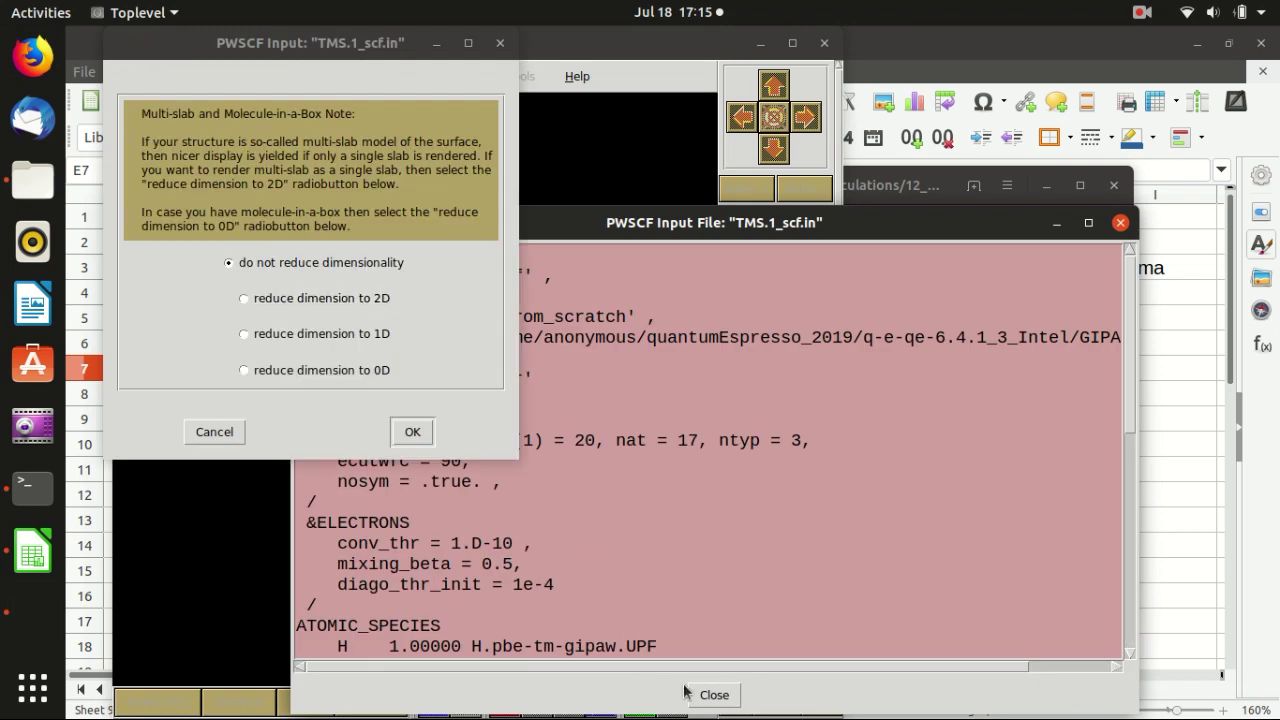
{"action": "left_click", "coordinate": [688, 682]}
Display TMS as one whole molecule, rotated and zoomed to show silicon and four methyls.
{"action": "left_click", "coordinate": [412, 431]}
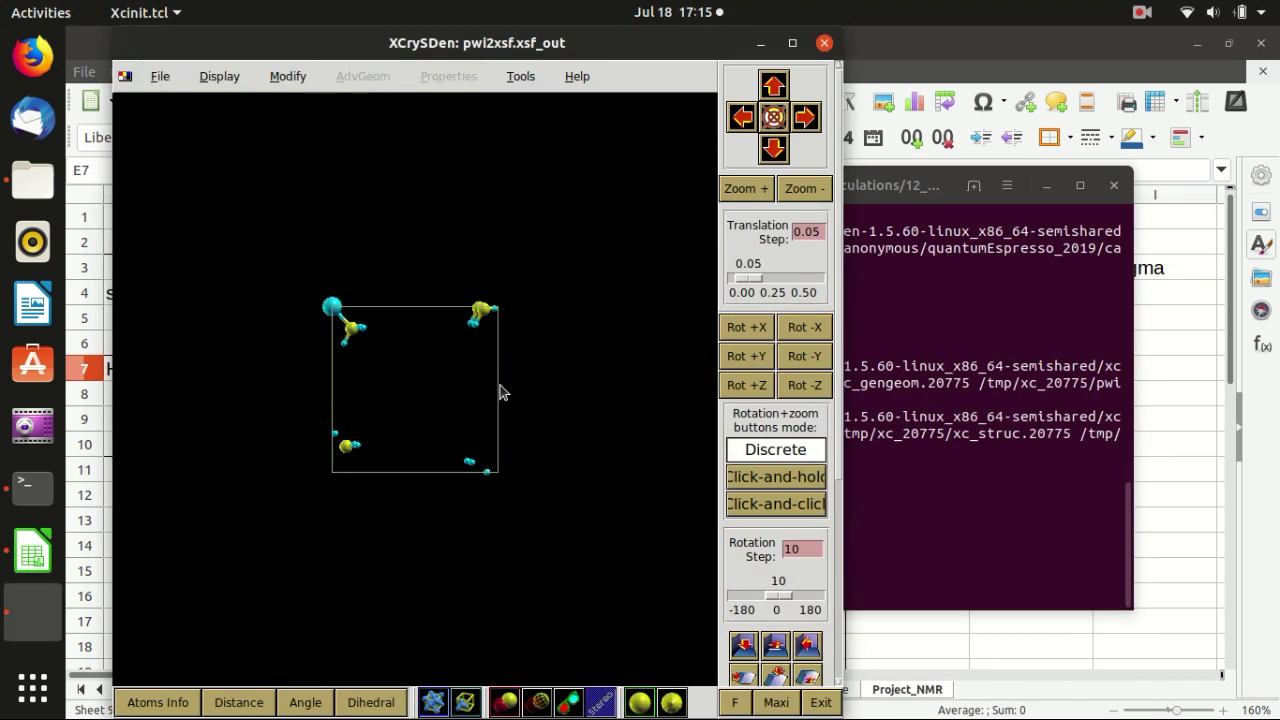
{"action": "left_click", "coordinate": [468, 705]}
{"action": "left_click_drag", "start_coordinate": [414, 457], "coordinate": [343, 423]}
{"action": "scroll", "coordinate": [343, 394], "scroll_direction": "up", "scroll_amount": 5}
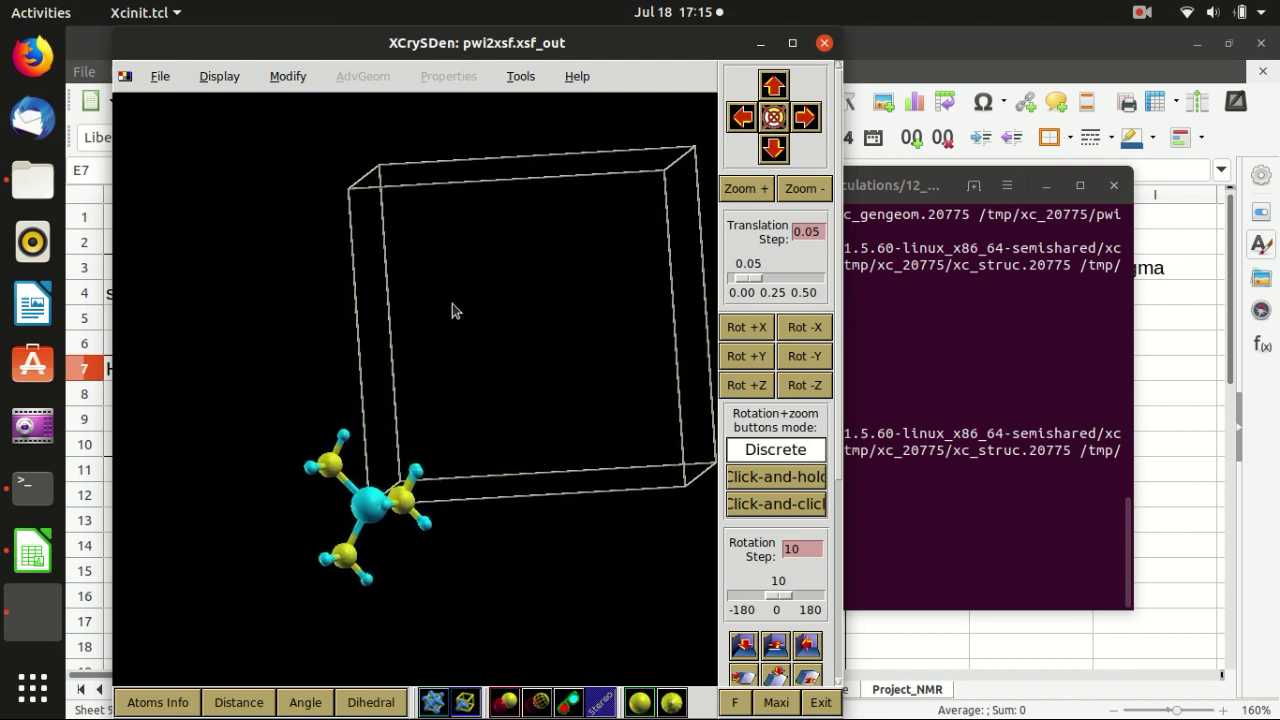
{"action": "left_click_drag", "start_coordinate": [417, 322], "coordinate": [391, 506]}
{"action": "scroll", "coordinate": [312, 533], "scroll_direction": "up", "scroll_amount": 8}
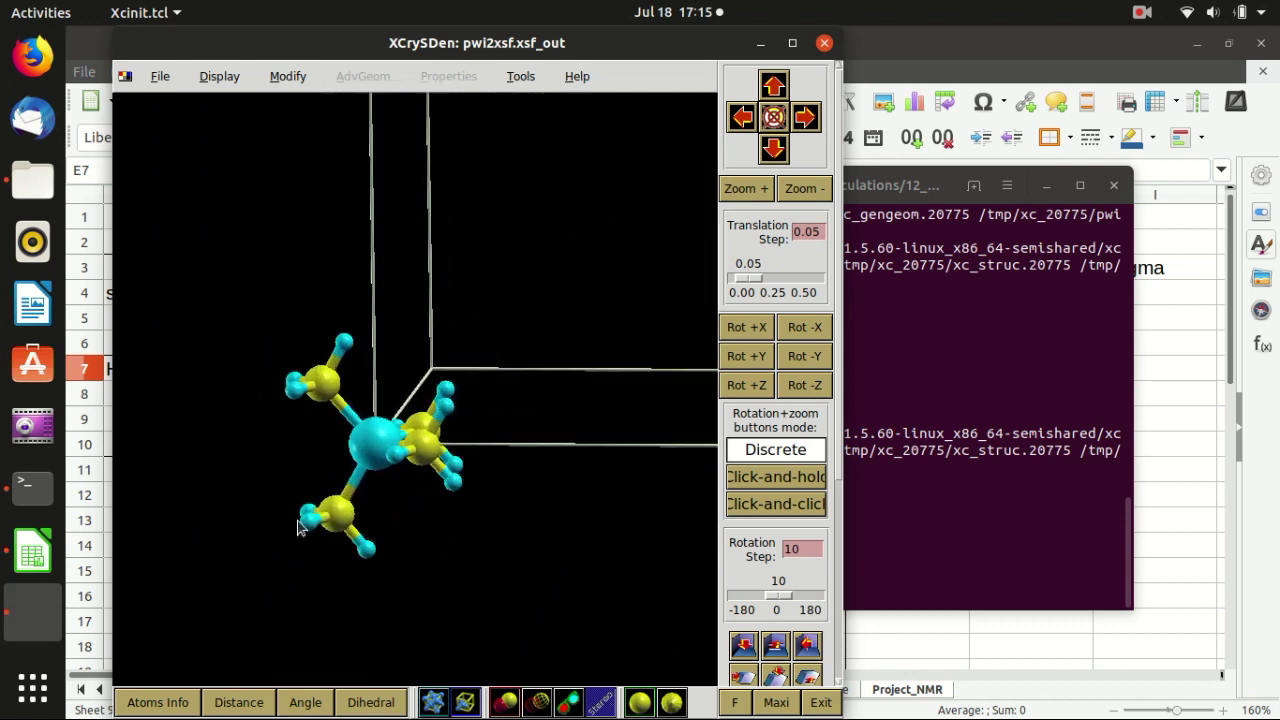
{"action": "left_click_drag", "start_coordinate": [366, 432], "coordinate": [347, 411]}
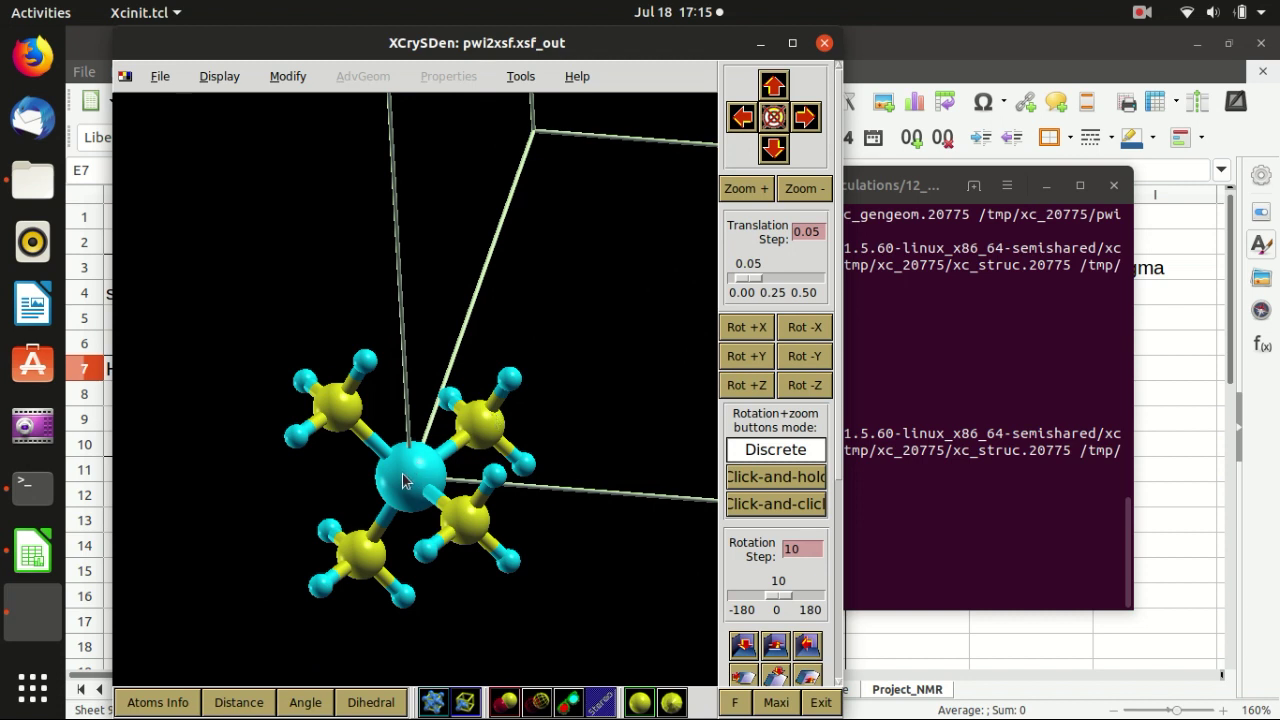
{"action": "left_click_drag", "start_coordinate": [467, 393], "coordinate": [491, 314]}
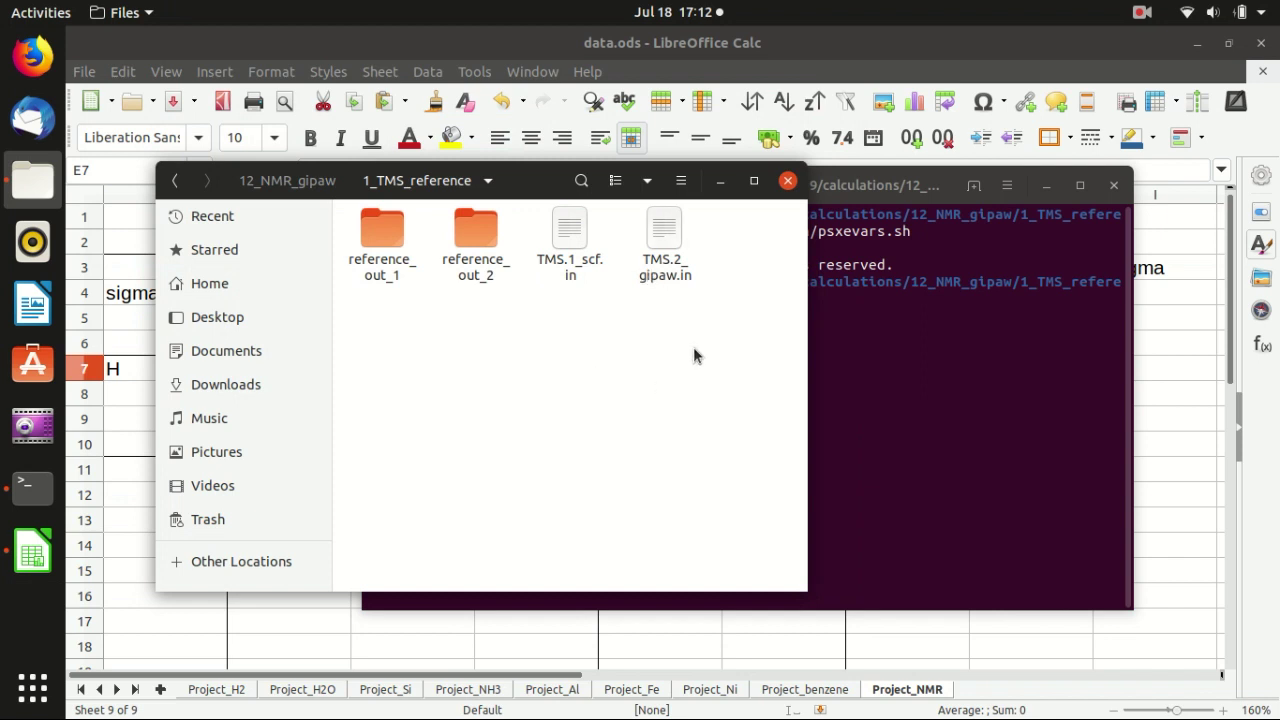
Move TMS.1_scf.out from reference_out_2 up into the 1_TMS_reference folder.
{"action": "double_click", "coordinate": [475, 232]}
{"action": "left_click_drag", "start_coordinate": [474, 230], "coordinate": [566, 384]}
{"action": "left_click", "coordinate": [660, 362]}
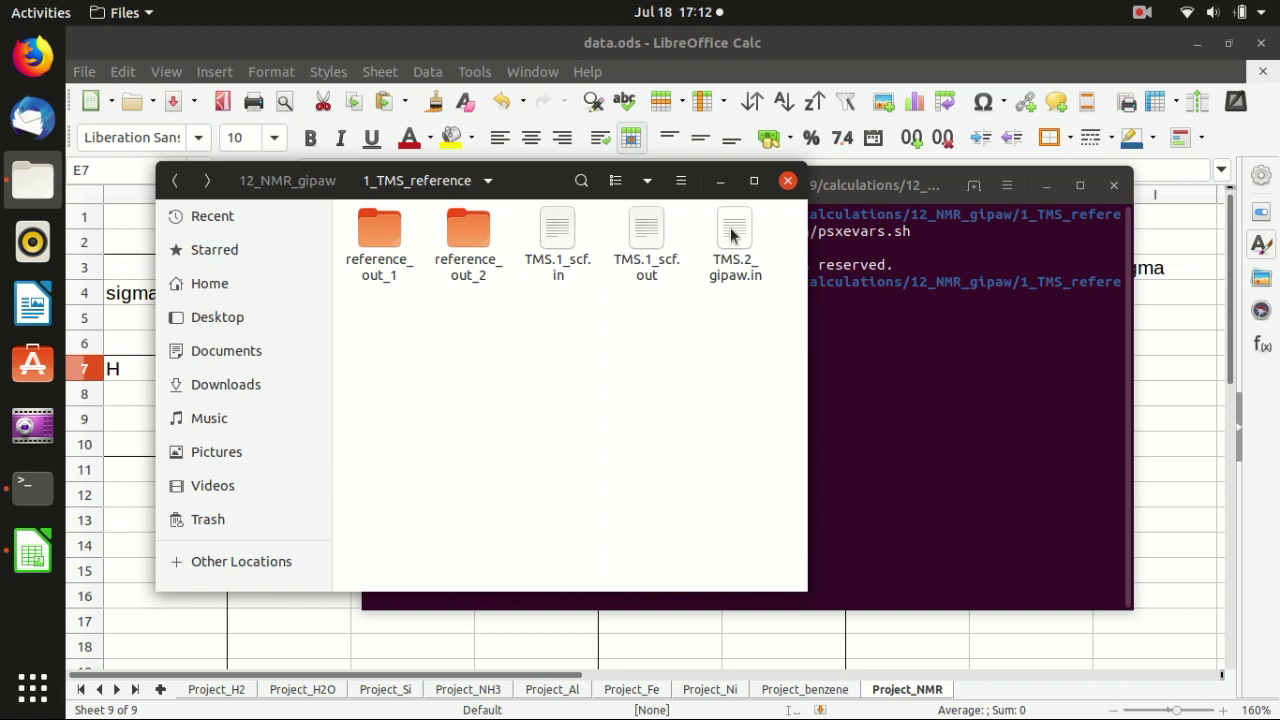
Recall and highlight the mpirun -np 2 pw.x command for TMS.1_scf.in in the terminal.
{"action": "left_click", "coordinate": [856, 318]}
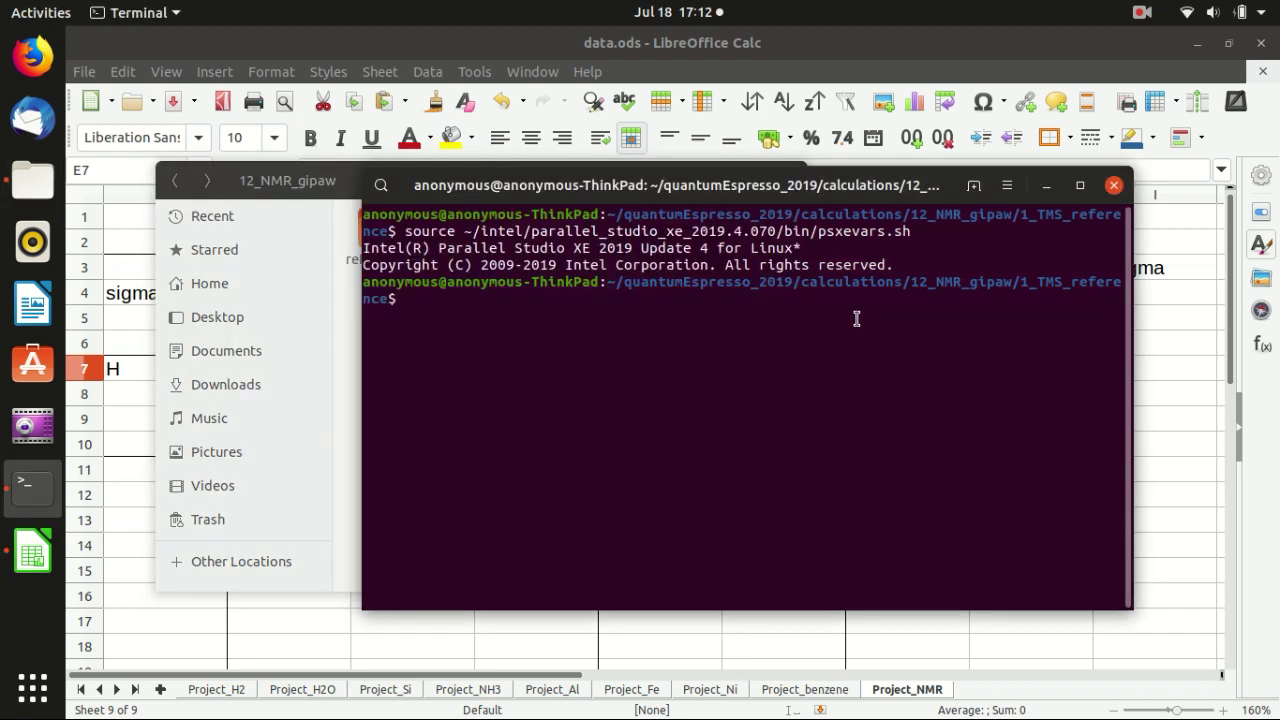
{"action": "key", "text": "Up"}
{"action": "key", "text": "Up"}
{"action": "key", "text": "Up"}
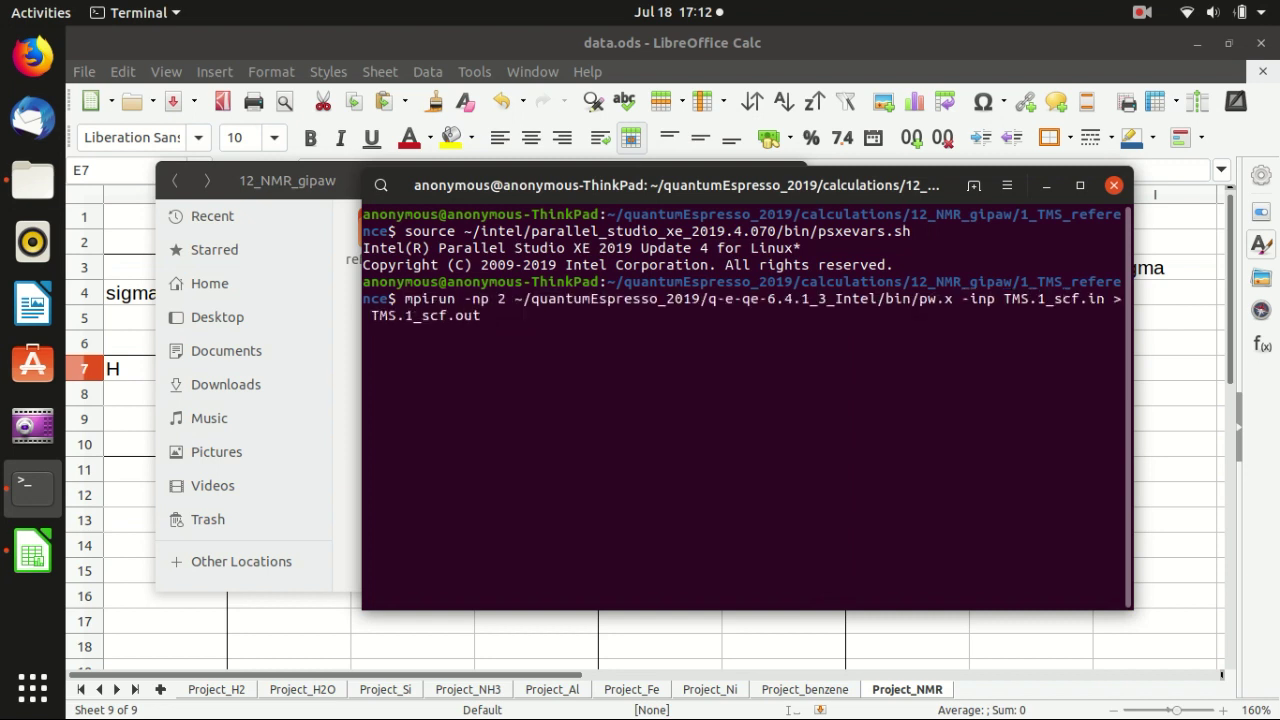
{"action": "left_click_drag", "start_coordinate": [404, 298], "coordinate": [495, 318]}
{"action": "left_click", "coordinate": [530, 337]}
Open TMS.2_gipaw.in, point out job = 'nmr', prefix and tmp_dir, then reopen TMS.1_scf.in.
{"action": "left_click", "coordinate": [344, 185]}
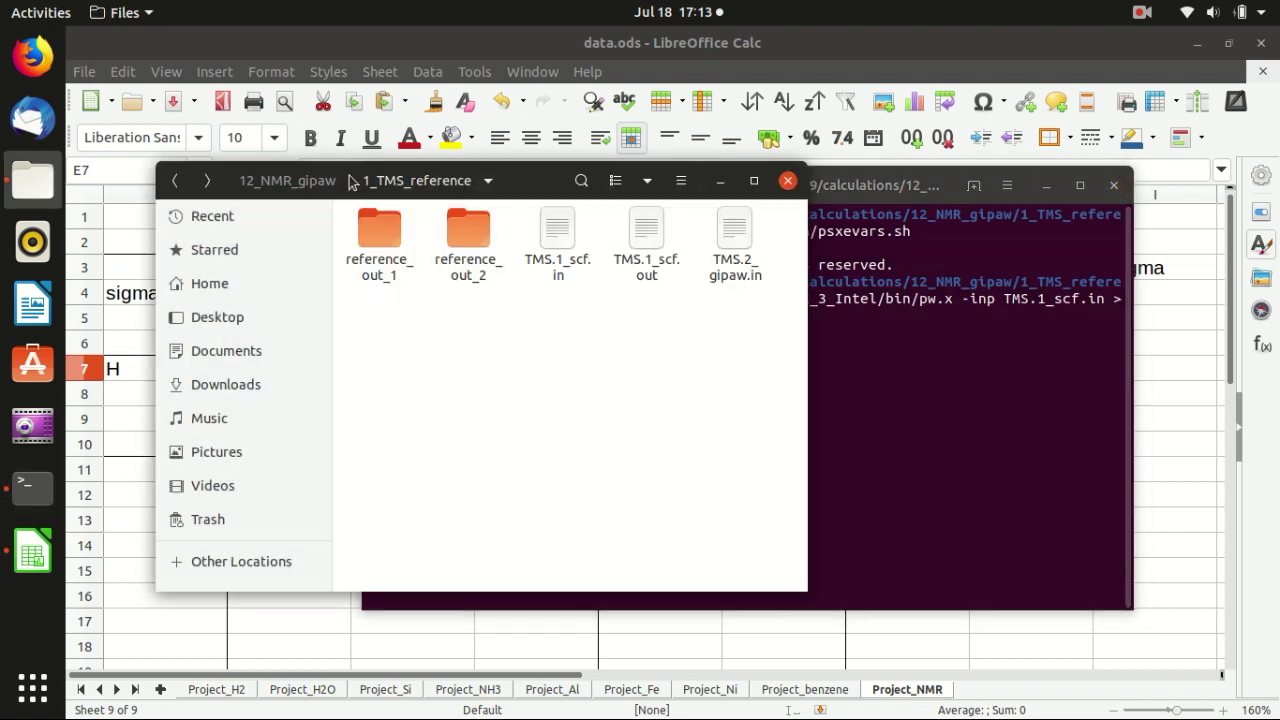
{"action": "double_click", "coordinate": [730, 244]}
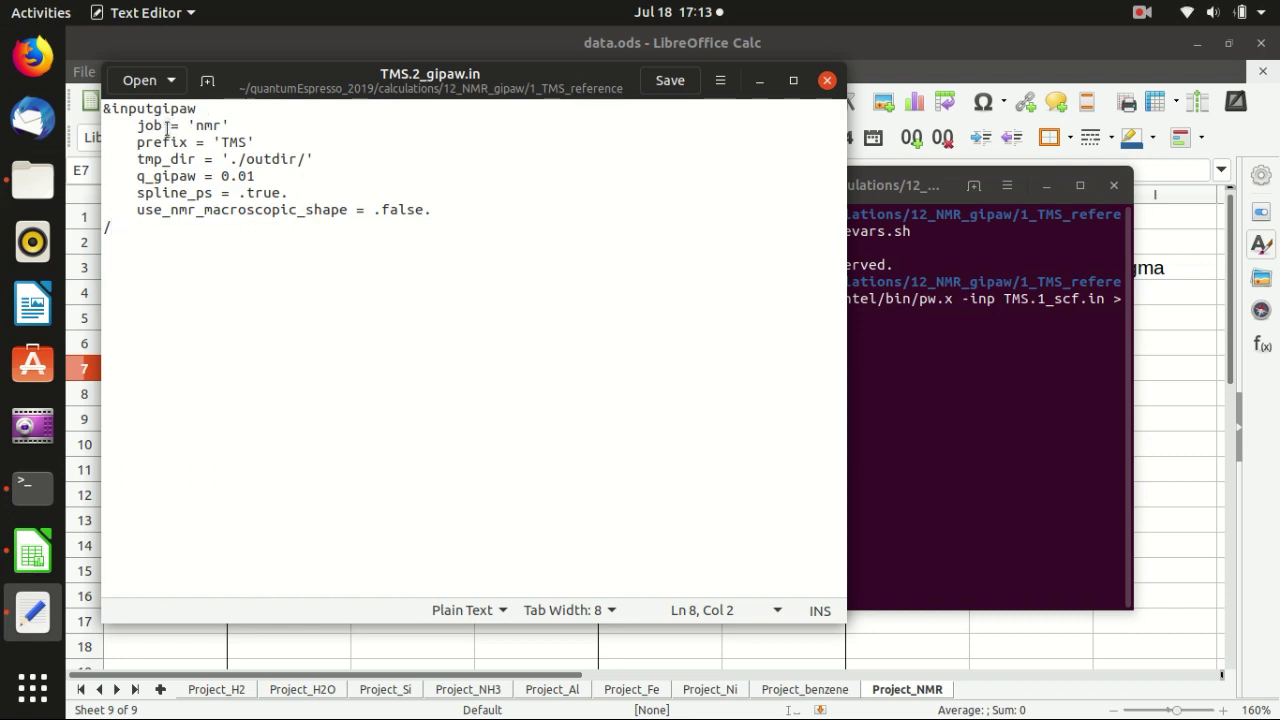
{"action": "double_click", "coordinate": [208, 125]}
{"action": "double_click", "coordinate": [148, 125]}
{"action": "double_click", "coordinate": [207, 125]}
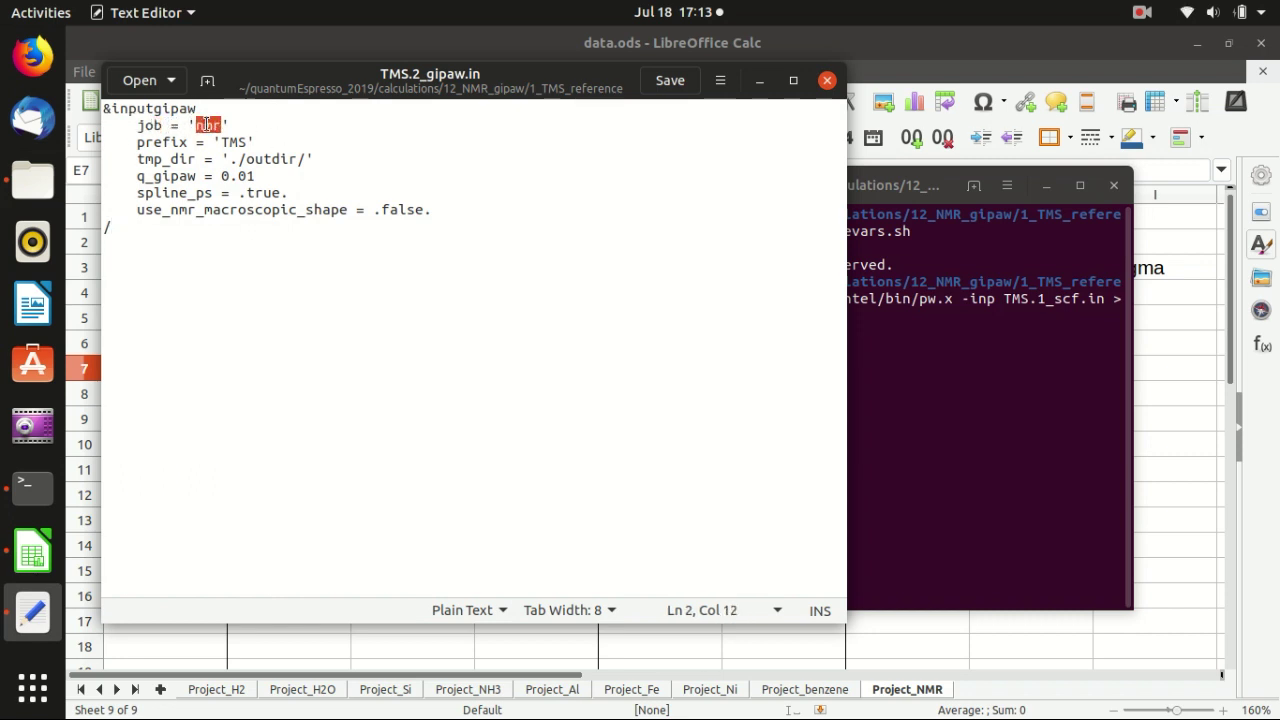
{"action": "double_click", "coordinate": [160, 142]}
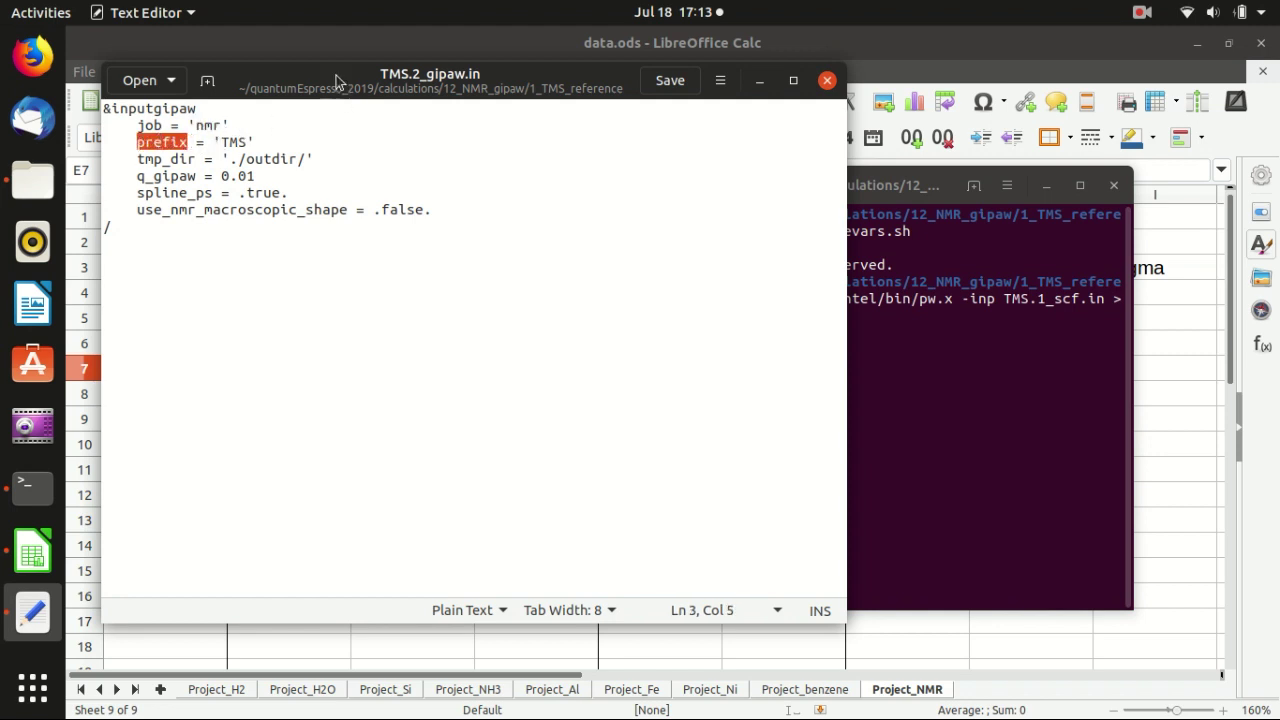
{"action": "left_click_drag", "start_coordinate": [334, 77], "coordinate": [662, 115]}
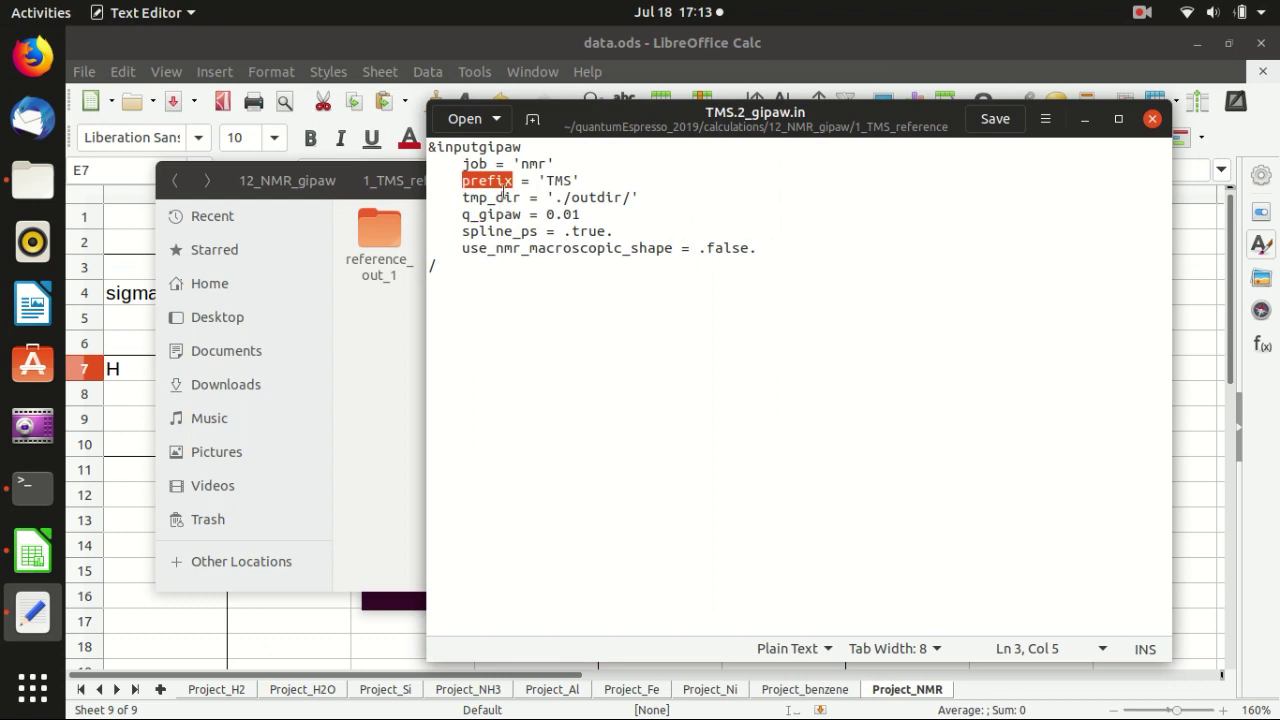
{"action": "double_click", "coordinate": [493, 197]}
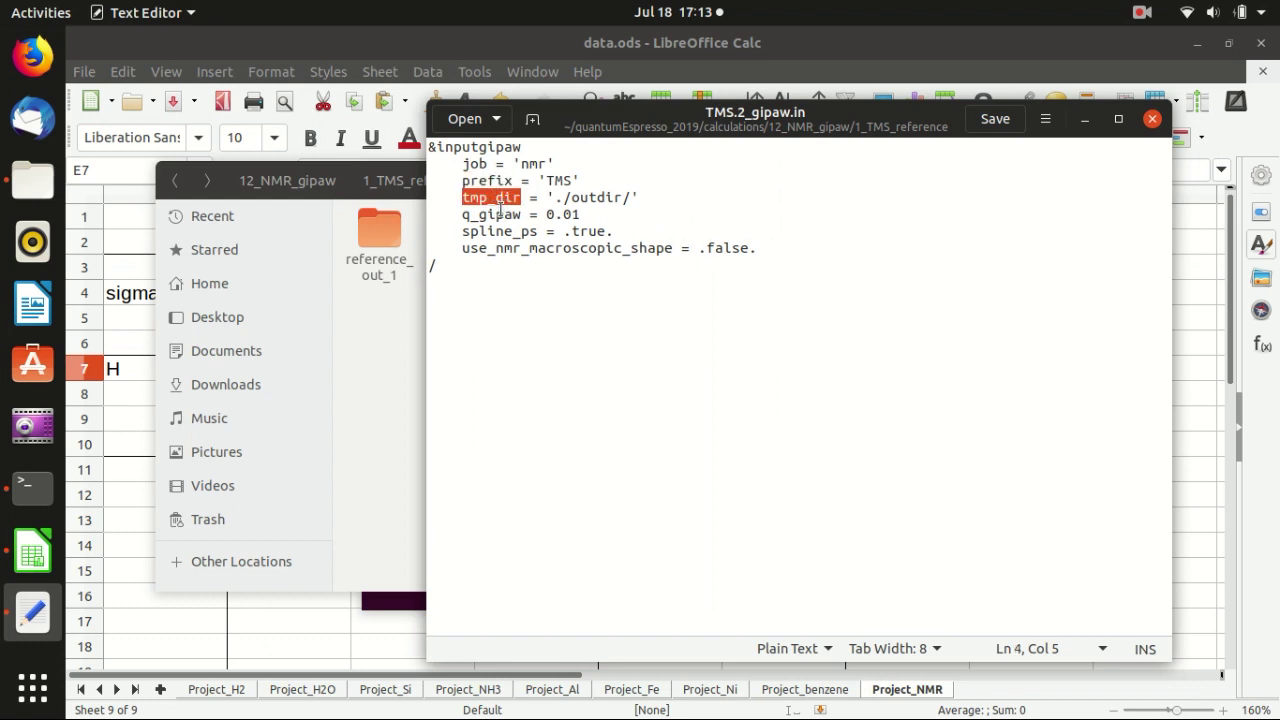
{"action": "left_click", "coordinate": [409, 366]}
{"action": "double_click", "coordinate": [563, 230]}
{"action": "scroll", "coordinate": [541, 213], "scroll_direction": "up", "scroll_amount": 5}
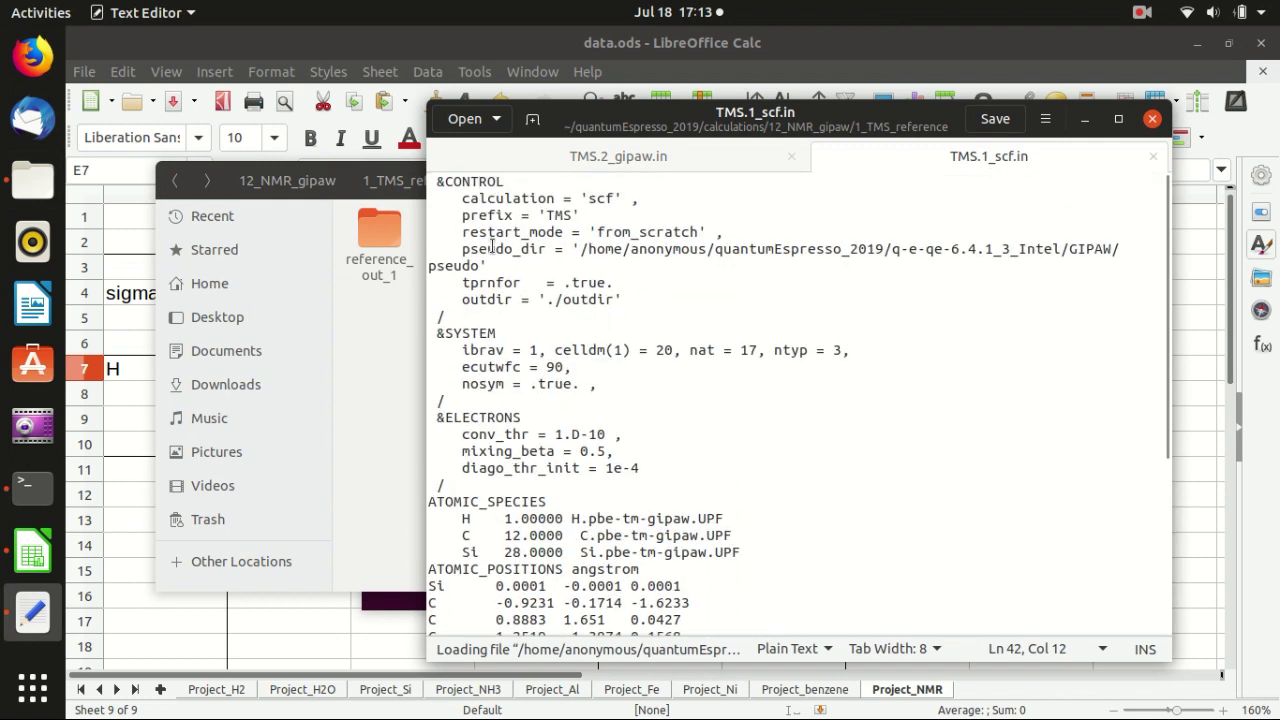
{"action": "double_click", "coordinate": [488, 299]}
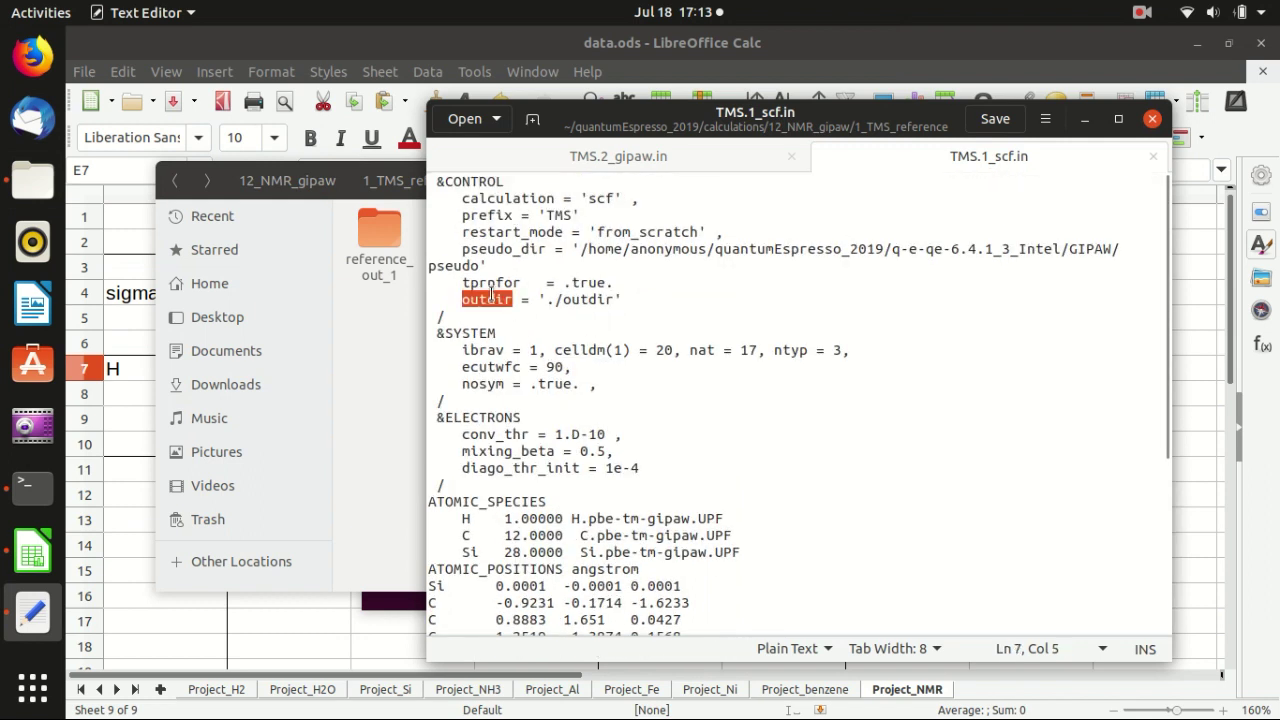
{"action": "left_click_drag", "start_coordinate": [621, 299], "coordinate": [538, 299]}
{"action": "left_click", "coordinate": [593, 156]}
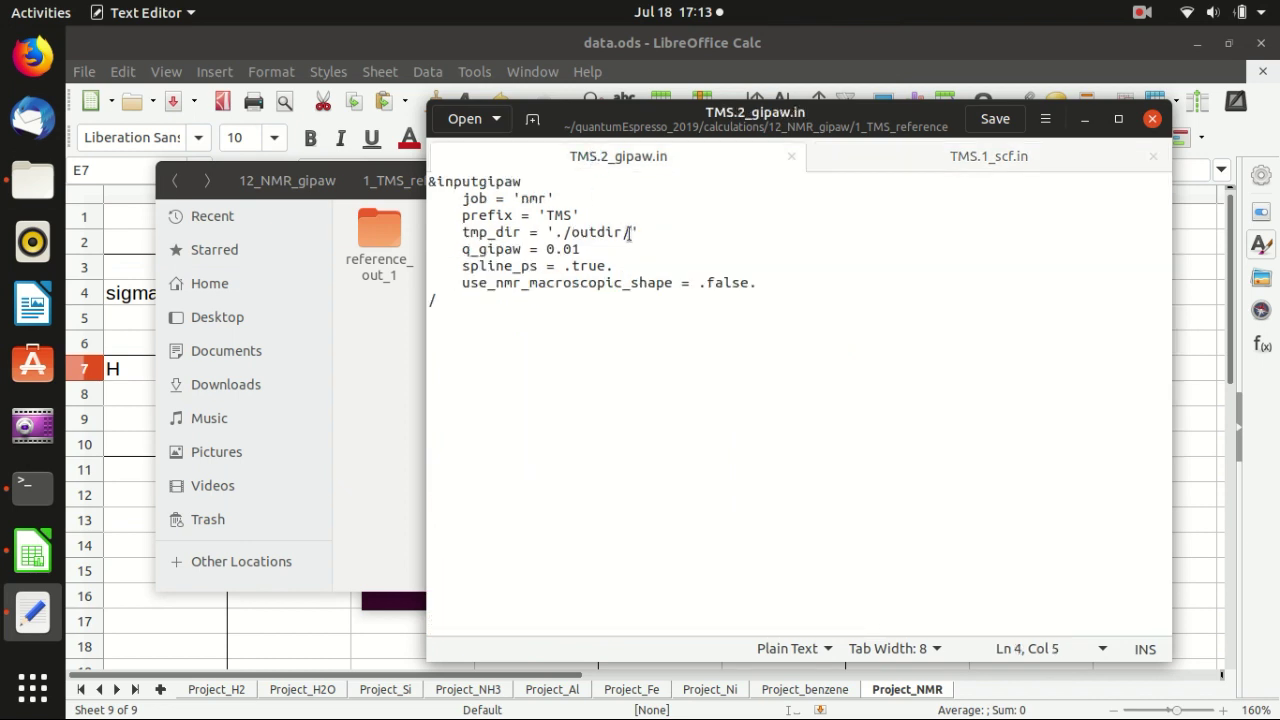
{"action": "left_click_drag", "start_coordinate": [640, 232], "coordinate": [547, 236]}
{"action": "left_click", "coordinate": [571, 248]}
{"action": "double_click", "coordinate": [491, 248]}
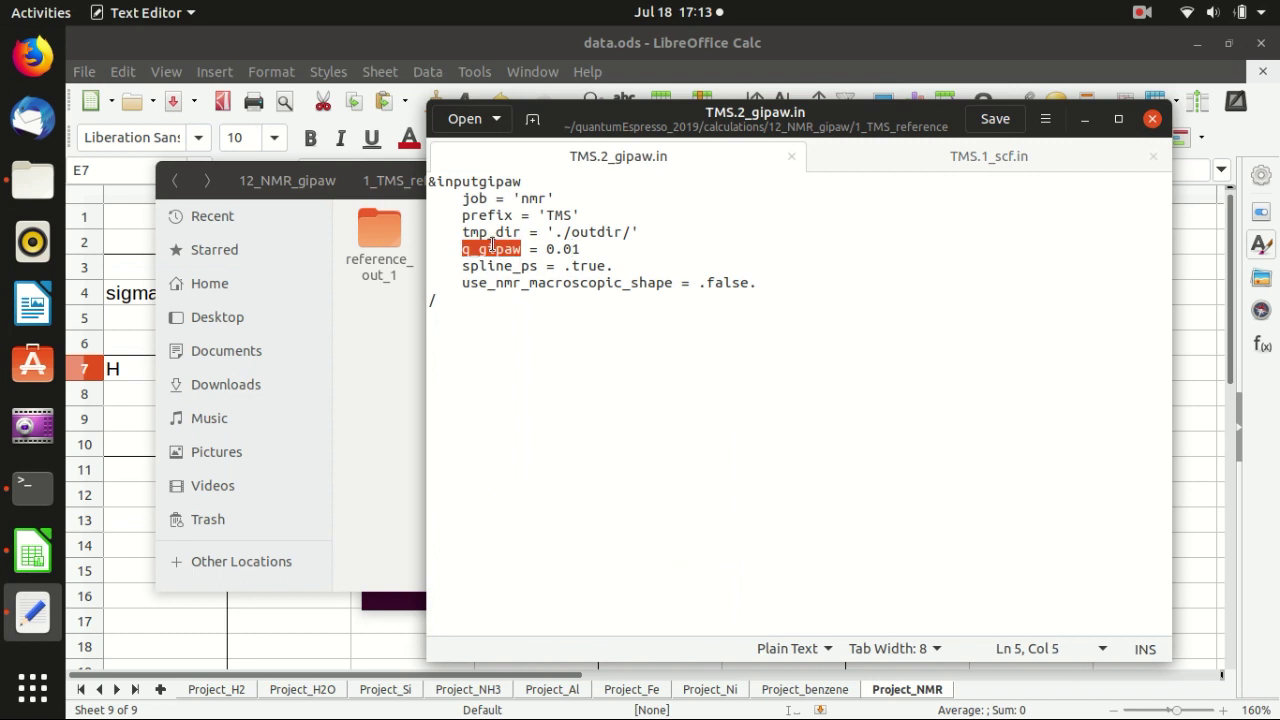
{"action": "double_click", "coordinate": [495, 266]}
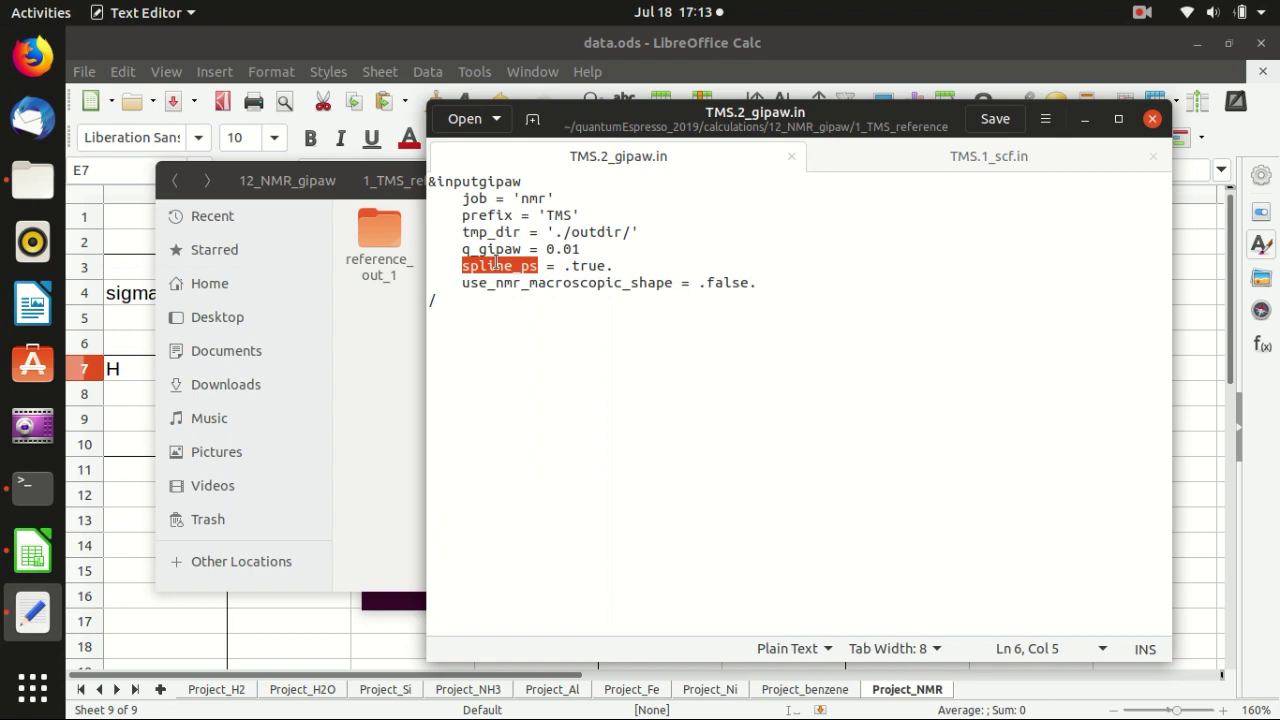
{"action": "double_click", "coordinate": [647, 286]}
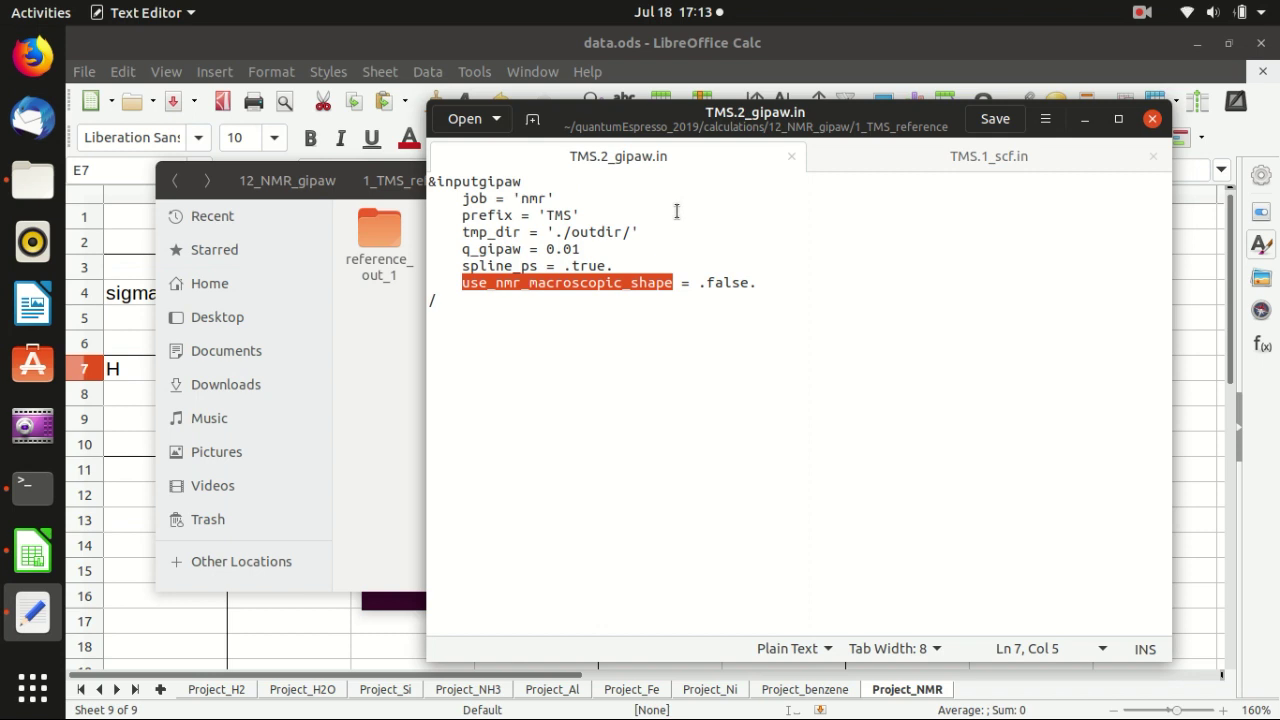
Close the gipaw input and recall the mpirun gipaw.x command for TMS.2_gipaw.in.
{"action": "left_click", "coordinate": [1153, 121]}
{"action": "left_click", "coordinate": [886, 392]}
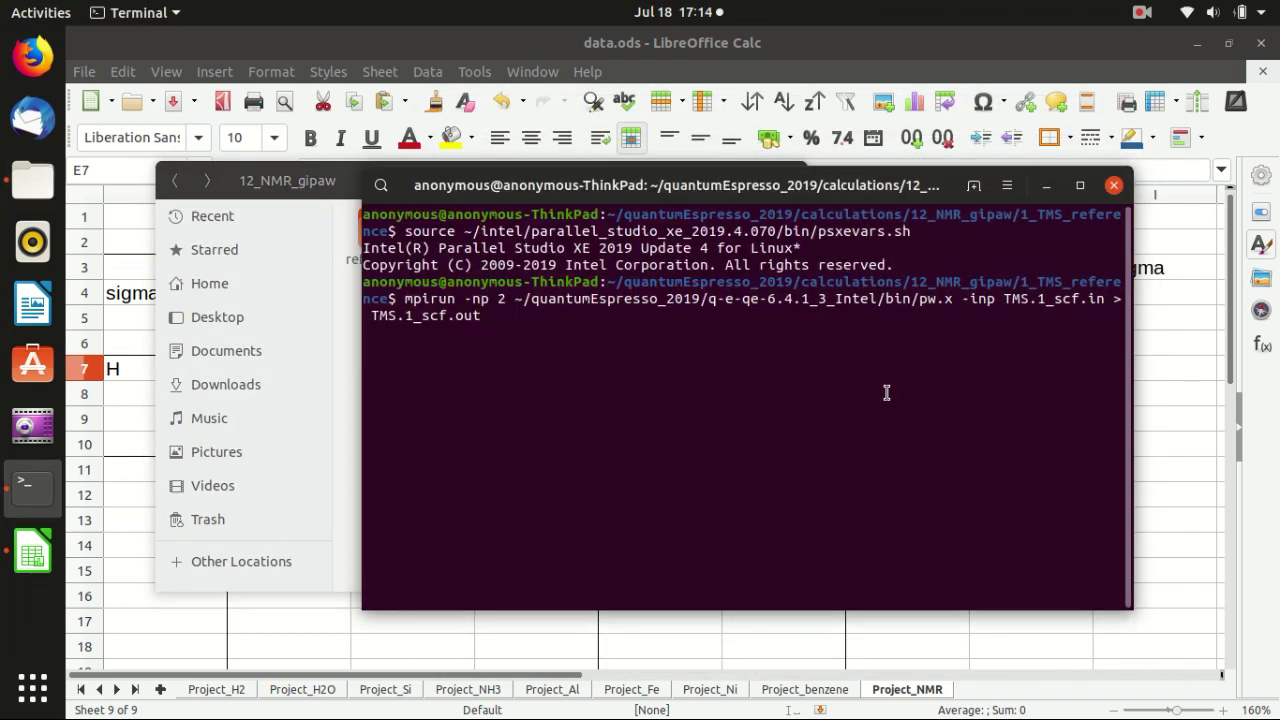
{"action": "key", "text": "Up"}
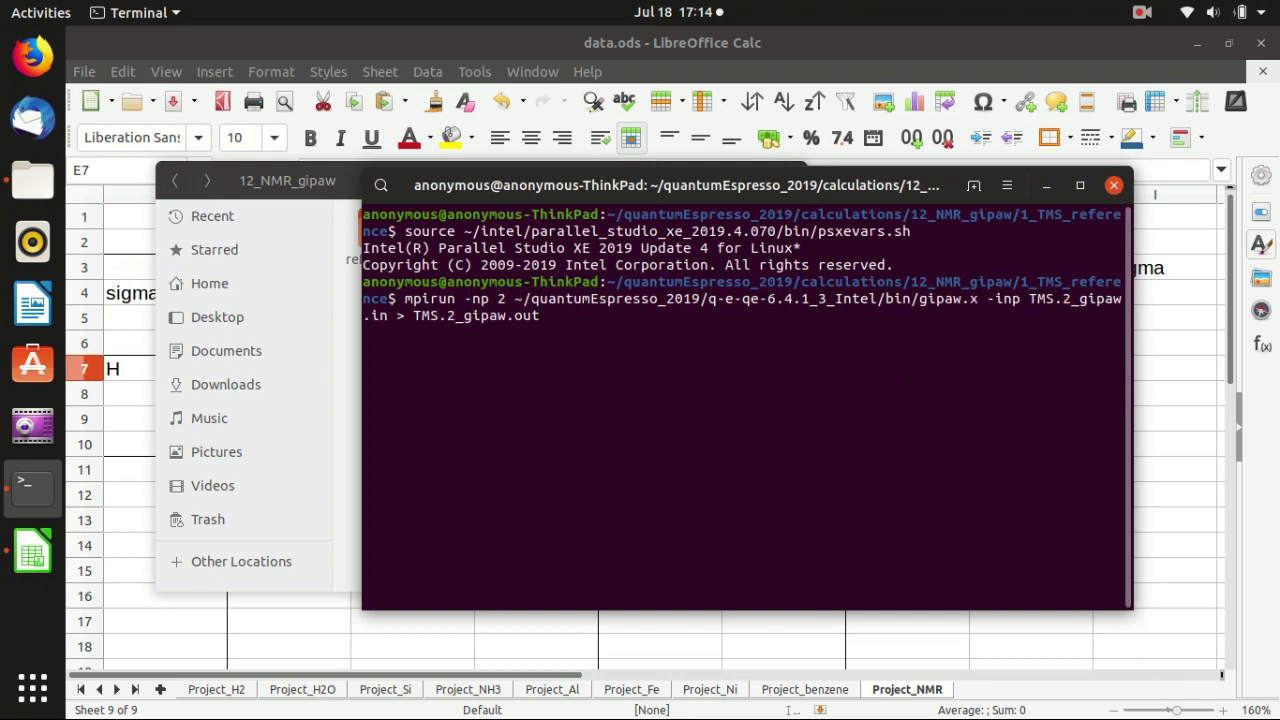
{"action": "left_click_drag", "start_coordinate": [405, 298], "coordinate": [538, 313]}
{"action": "left_click", "coordinate": [625, 375]}
Copy TMS.2_gipaw.out and TMS.nmr.magres from reference_out_2 into 1_TMS_reference.
{"action": "left_click", "coordinate": [350, 188]}
{"action": "double_click", "coordinate": [466, 240]}
{"action": "left_click", "coordinate": [598, 250]}
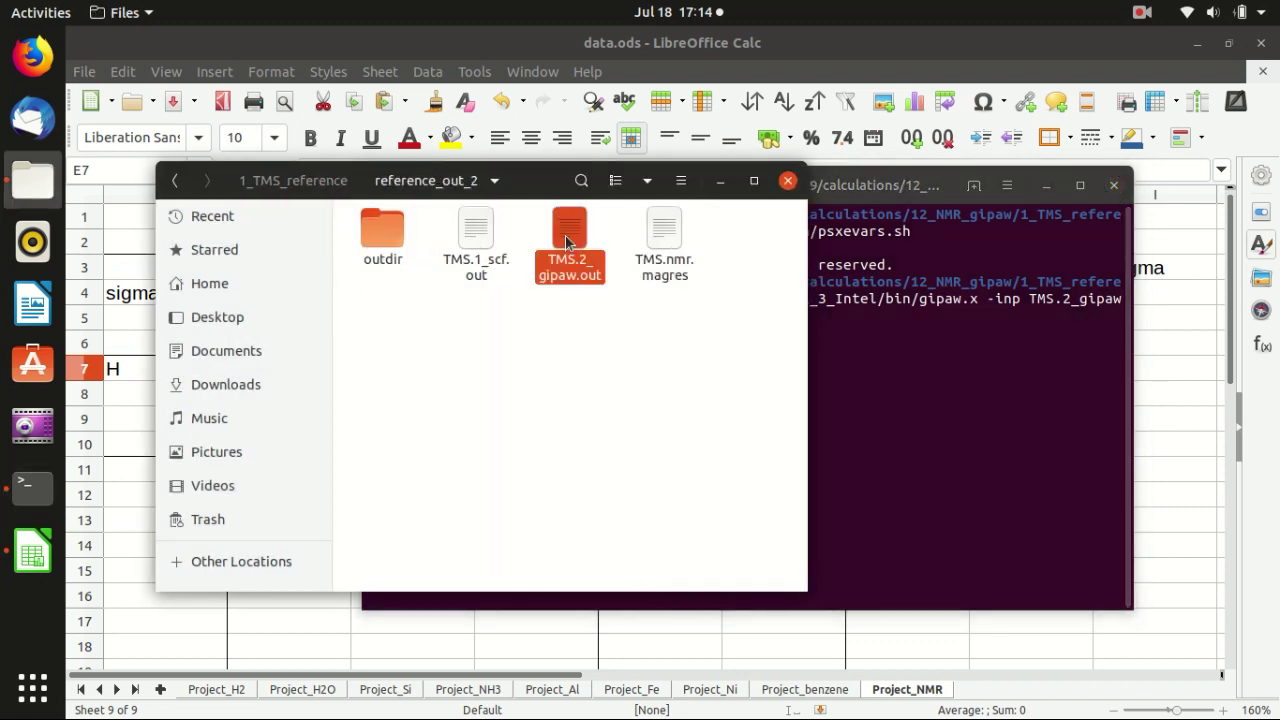
{"action": "left_click", "coordinate": [672, 252], "text": "ctrl"}
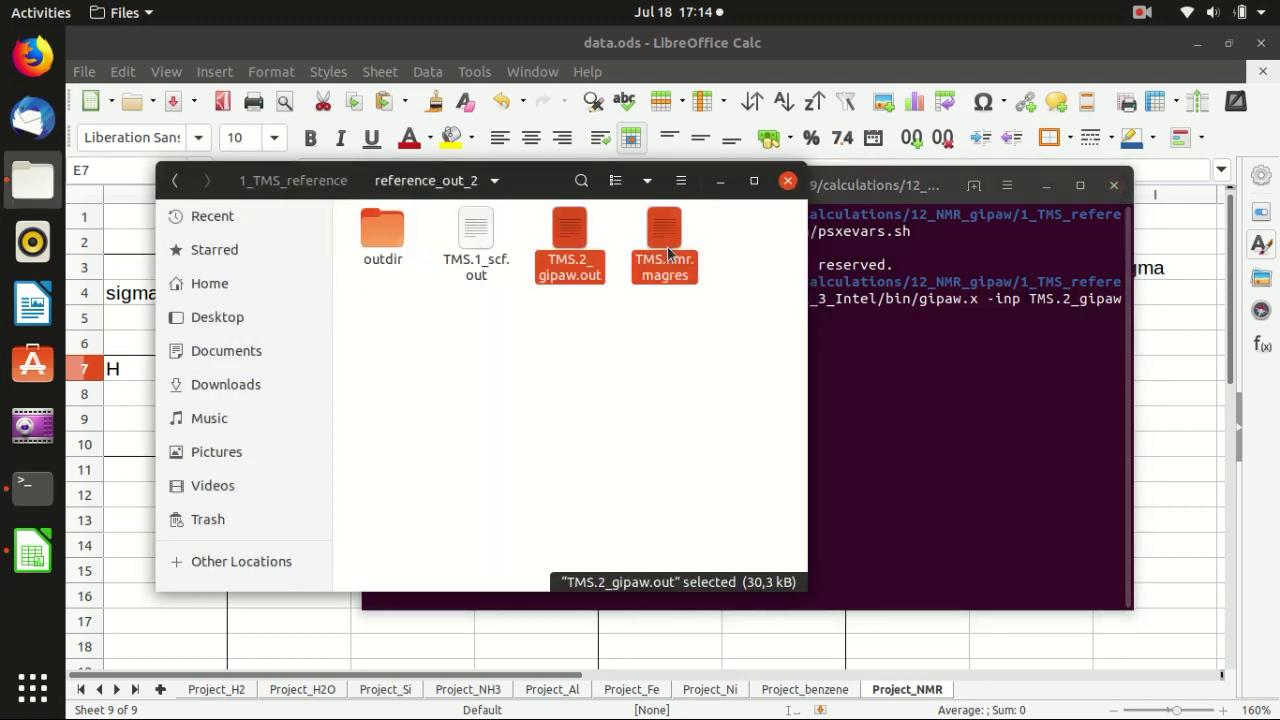
{"action": "left_click", "coordinate": [175, 183]}
{"action": "left_click", "coordinate": [571, 383]}
{"action": "key", "text": "ctrl+v"}
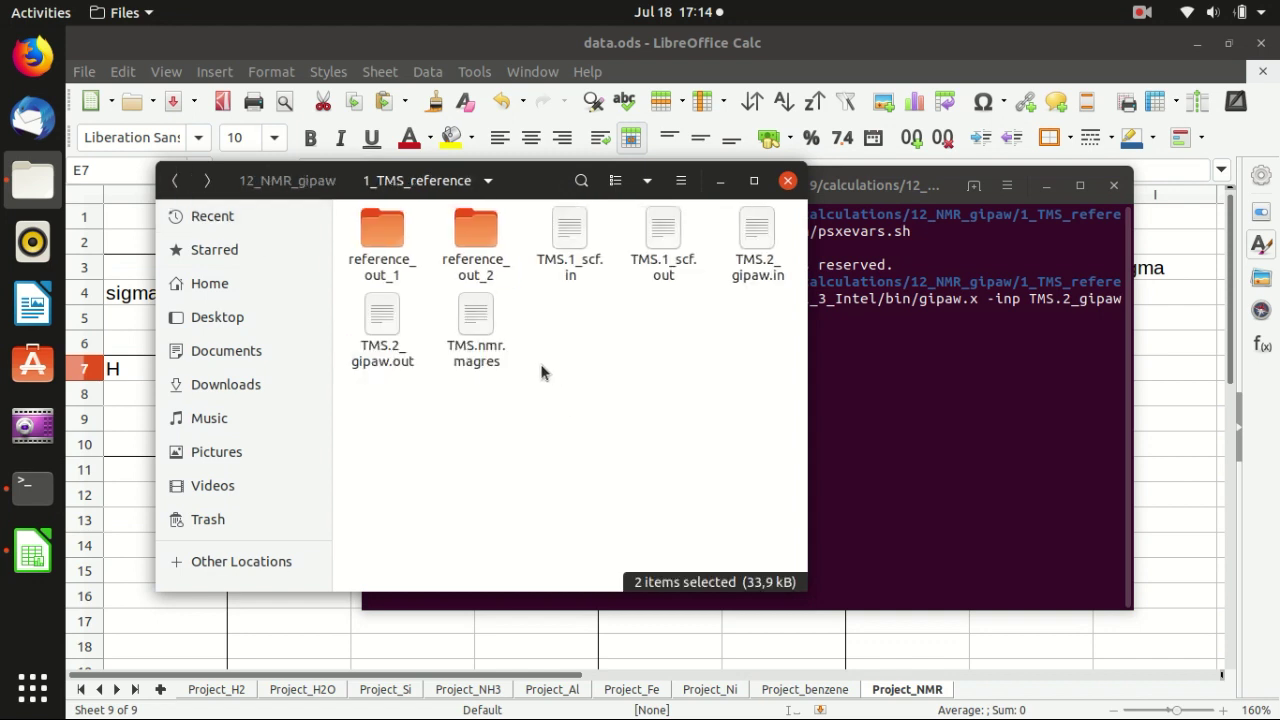
{"action": "left_click", "coordinate": [409, 331]}
{"action": "left_click", "coordinate": [472, 318]}
{"action": "left_click", "coordinate": [428, 457]}
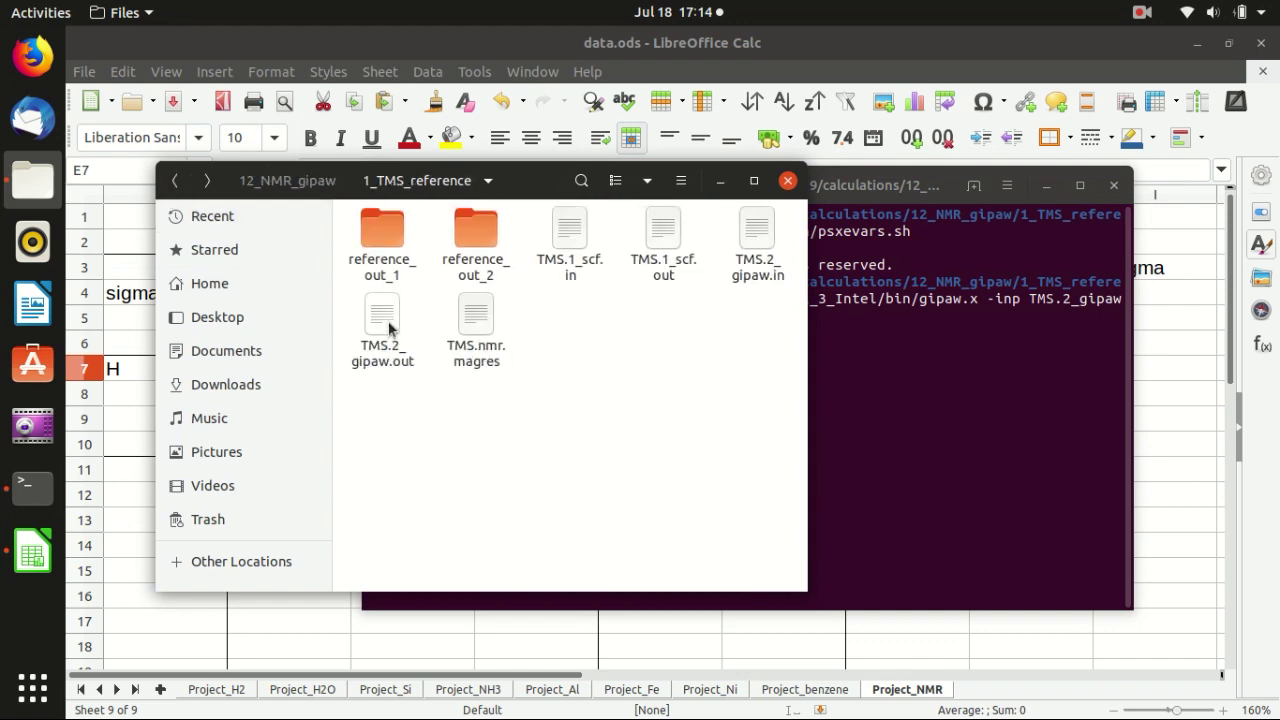
{"action": "left_click", "coordinate": [380, 320]}
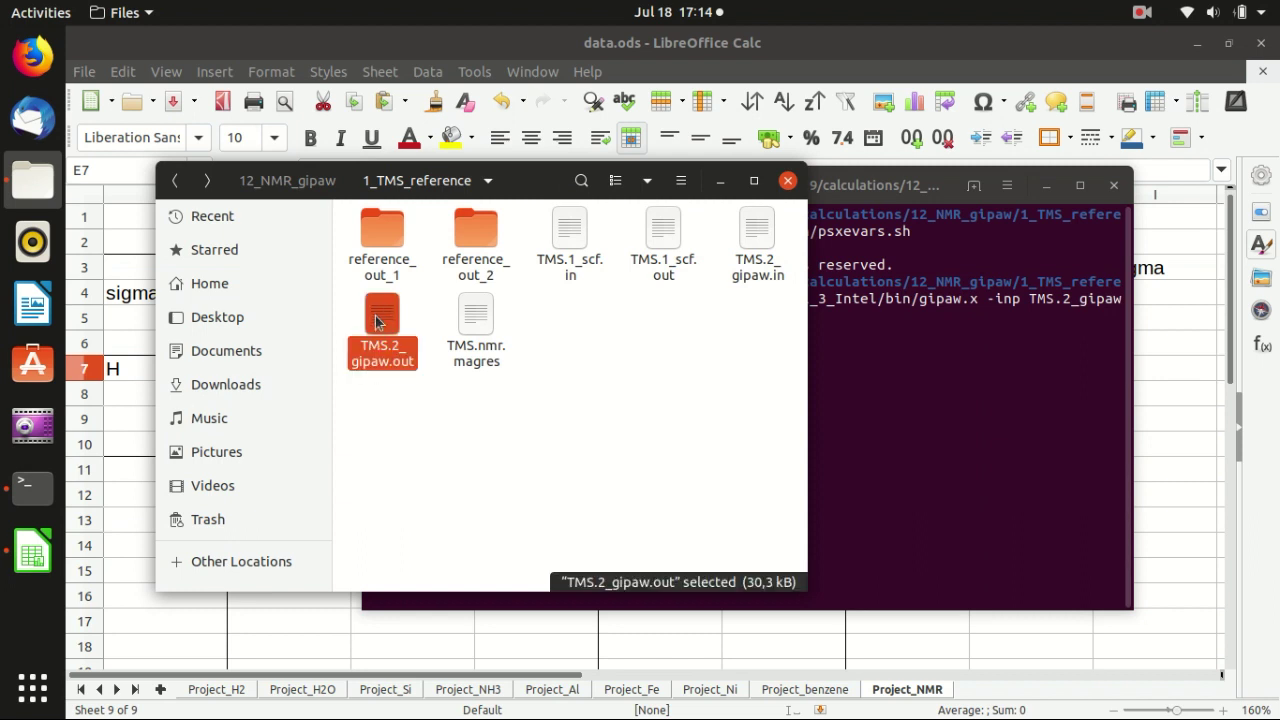
Open TMS.2_gipaw.out and locate the 'Total NMR chemical shifts in ppm' heading.
{"action": "double_click", "coordinate": [376, 321]}
{"action": "scroll", "coordinate": [566, 292], "scroll_direction": "down", "scroll_amount": 8}
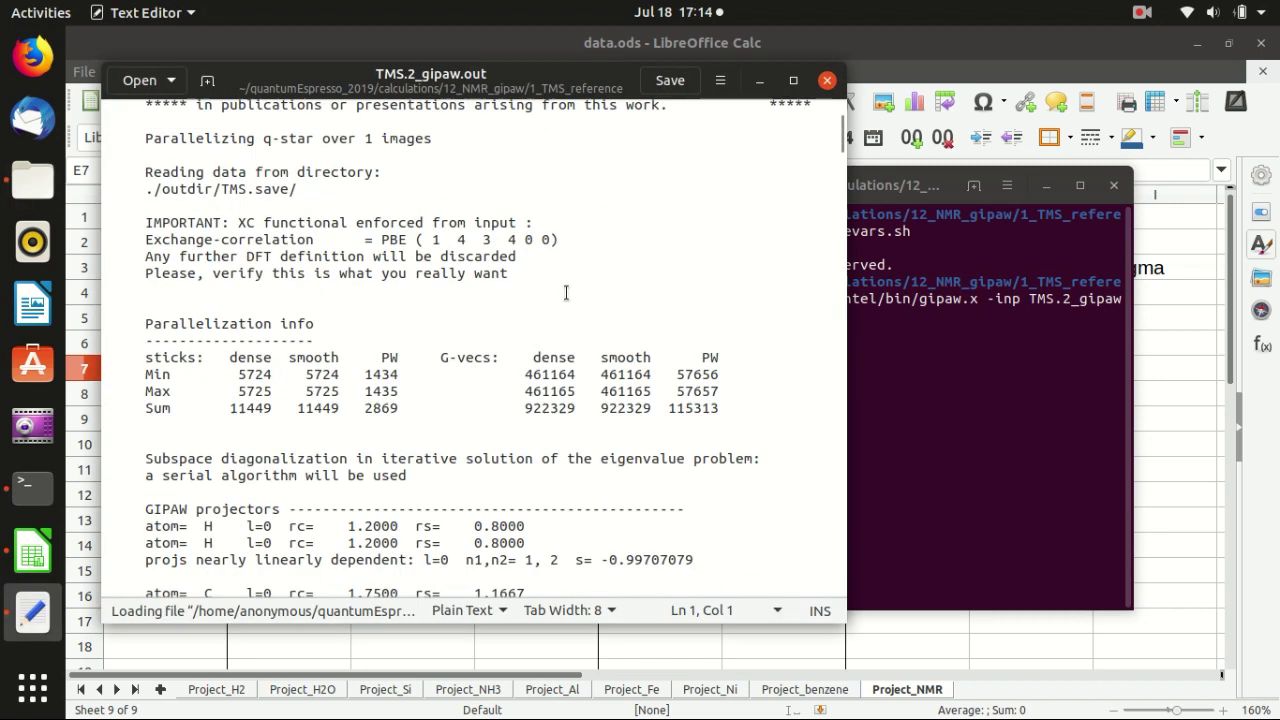
{"action": "scroll", "coordinate": [700, 220], "scroll_direction": "down", "scroll_amount": 8}
{"action": "left_click_drag", "start_coordinate": [845, 148], "coordinate": [846, 423]}
{"action": "left_click_drag", "start_coordinate": [145, 392], "coordinate": [415, 390]}
Mark the 30.38 hydrogen total sigma values for atoms 7 and 12.
{"action": "scroll", "coordinate": [749, 343], "scroll_direction": "down", "scroll_amount": 2}
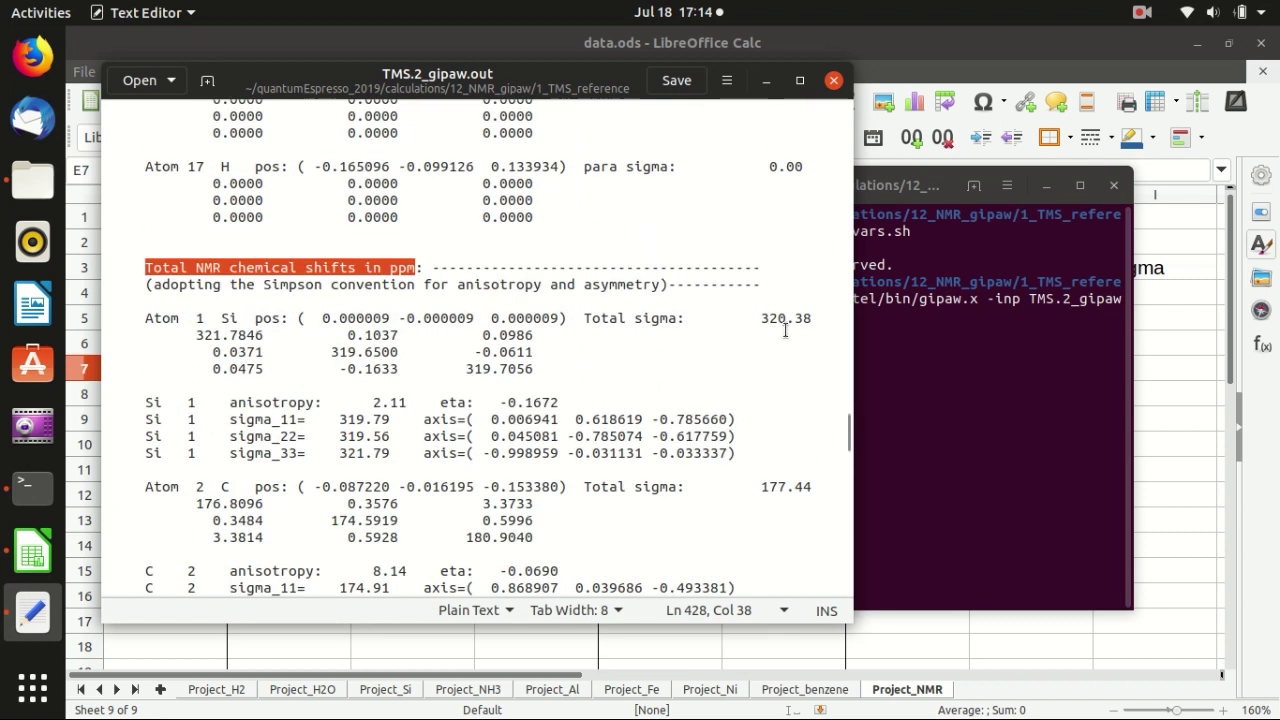
{"action": "scroll", "coordinate": [785, 328], "scroll_direction": "down", "scroll_amount": 2}
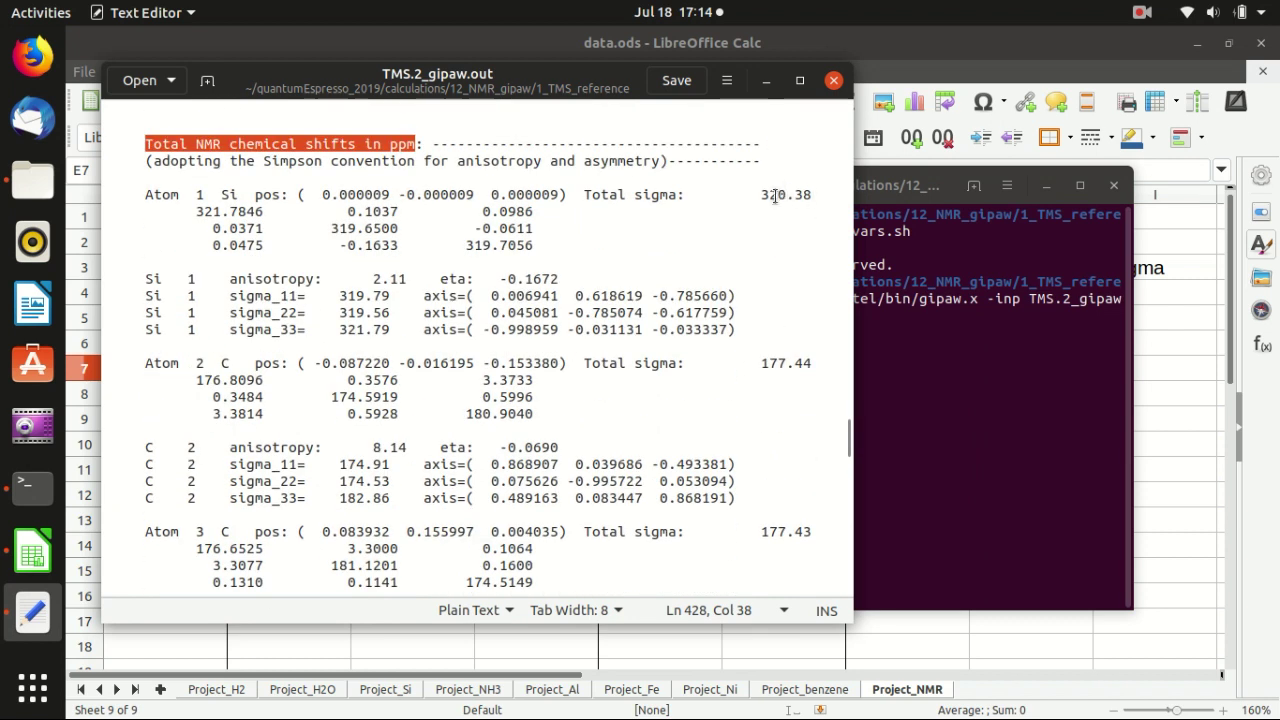
{"action": "scroll", "coordinate": [790, 260], "scroll_direction": "down", "scroll_amount": 3}
{"action": "scroll", "coordinate": [783, 352], "scroll_direction": "down", "scroll_amount": 6}
{"action": "scroll", "coordinate": [785, 358], "scroll_direction": "down", "scroll_amount": 5}
{"action": "scroll", "coordinate": [773, 338], "scroll_direction": "down", "scroll_amount": 2}
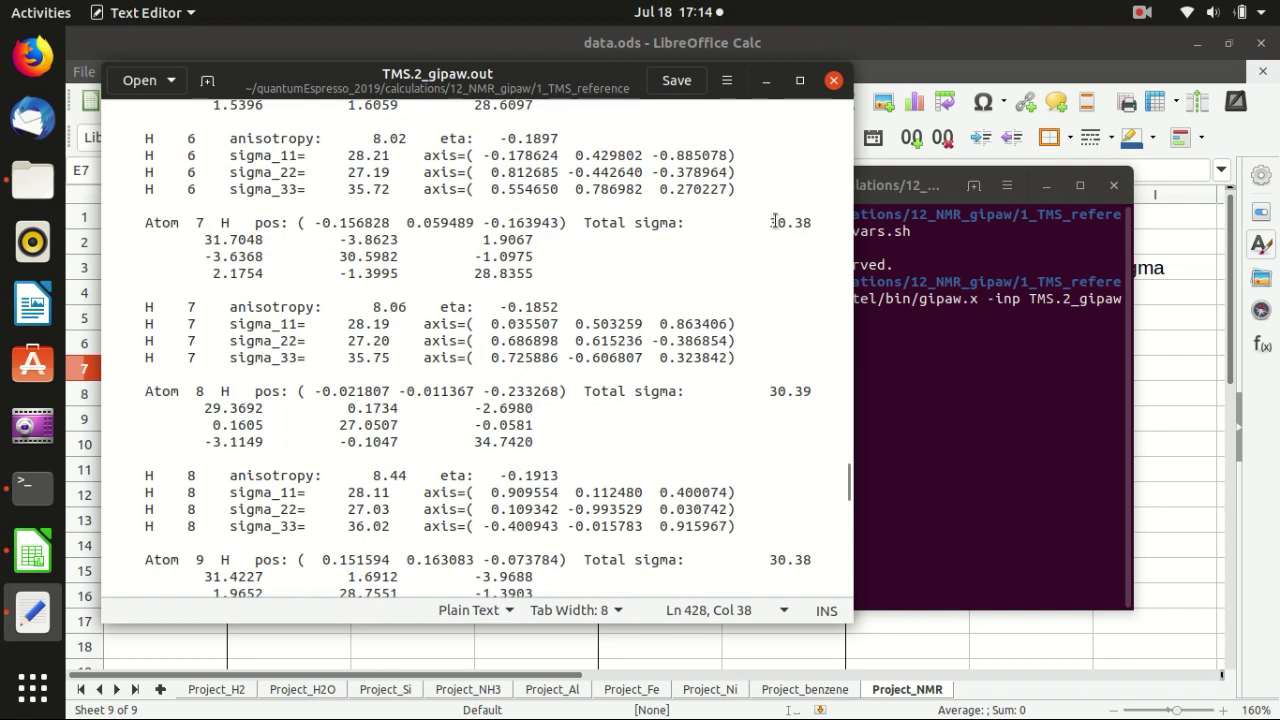
{"action": "mouse_move", "coordinate": [775, 222]}
{"action": "left_mouse_down"}
{"action": "mouse_move", "coordinate": [816, 222]}
{"action": "mouse_move", "coordinate": [767, 221]}
{"action": "left_mouse_up"}
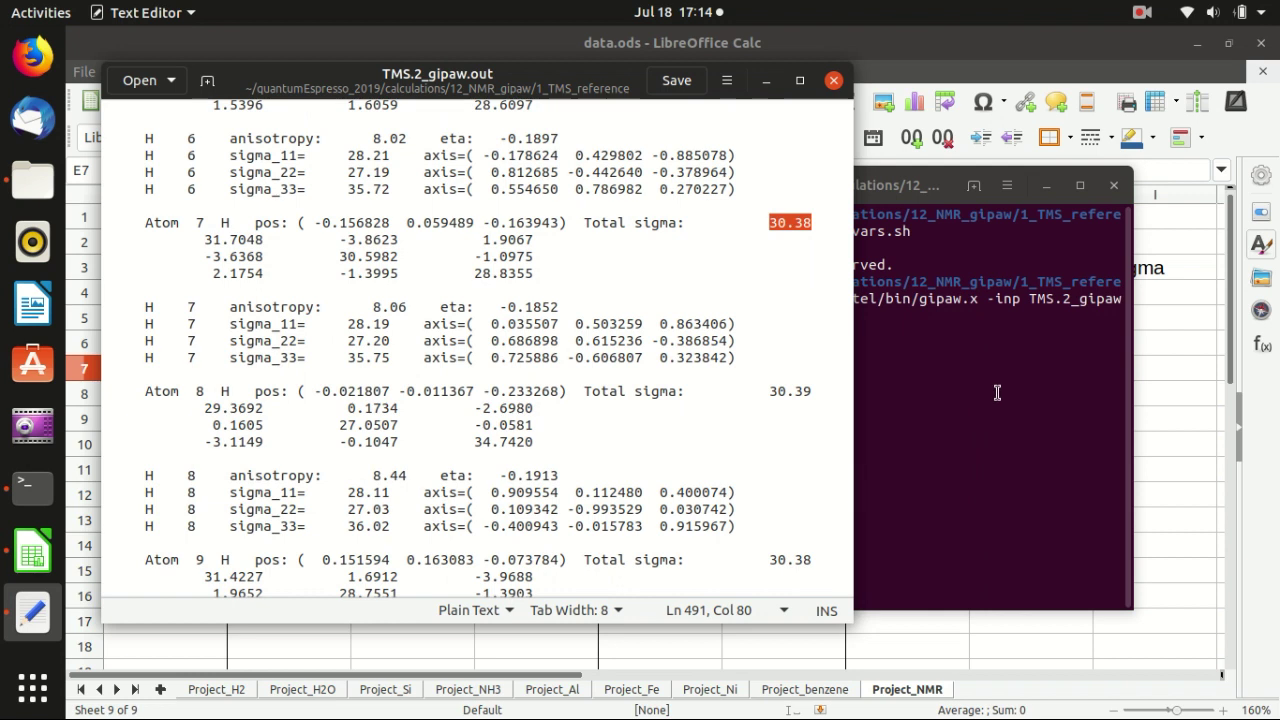
{"action": "left_click", "coordinate": [775, 260]}
{"action": "left_click_drag", "start_coordinate": [769, 221], "coordinate": [812, 221]}
{"action": "scroll", "coordinate": [803, 525], "scroll_direction": "down", "scroll_amount": 6}
{"action": "scroll", "coordinate": [794, 431], "scroll_direction": "down", "scroll_amount": 3}
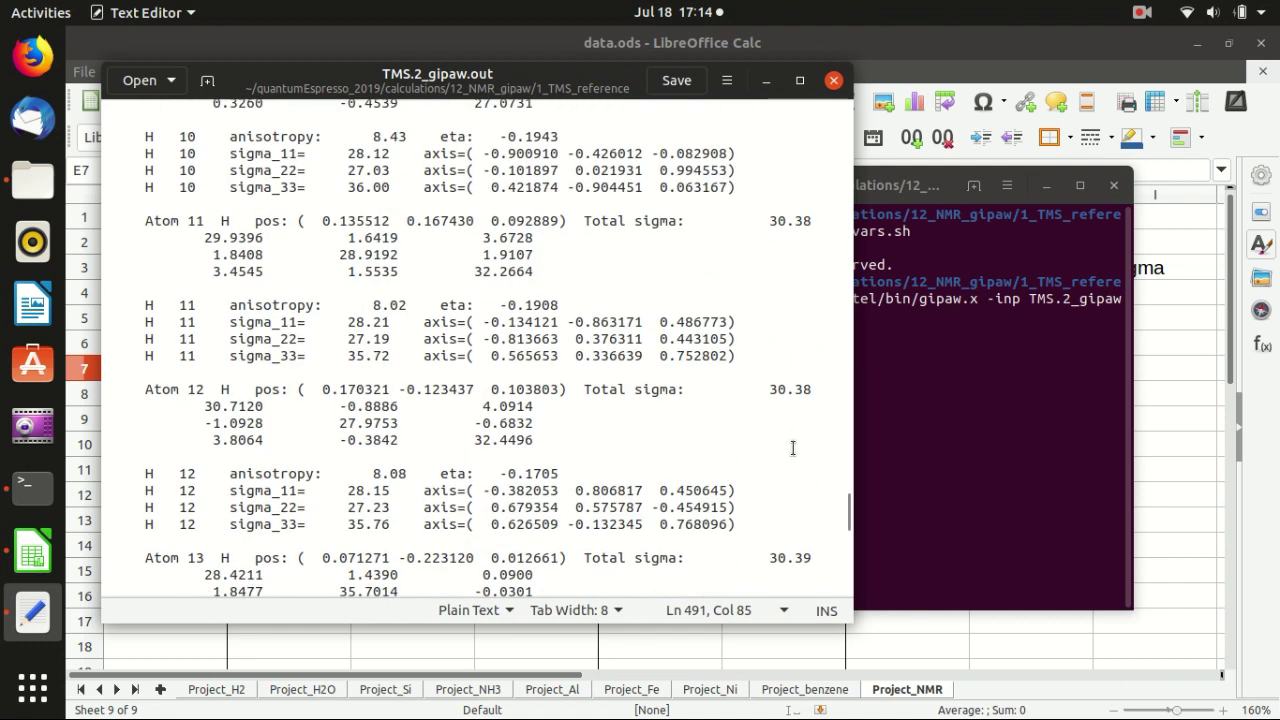
{"action": "left_click_drag", "start_coordinate": [811, 389], "coordinate": [770, 391]}
{"action": "key", "text": "ctrl+c"}
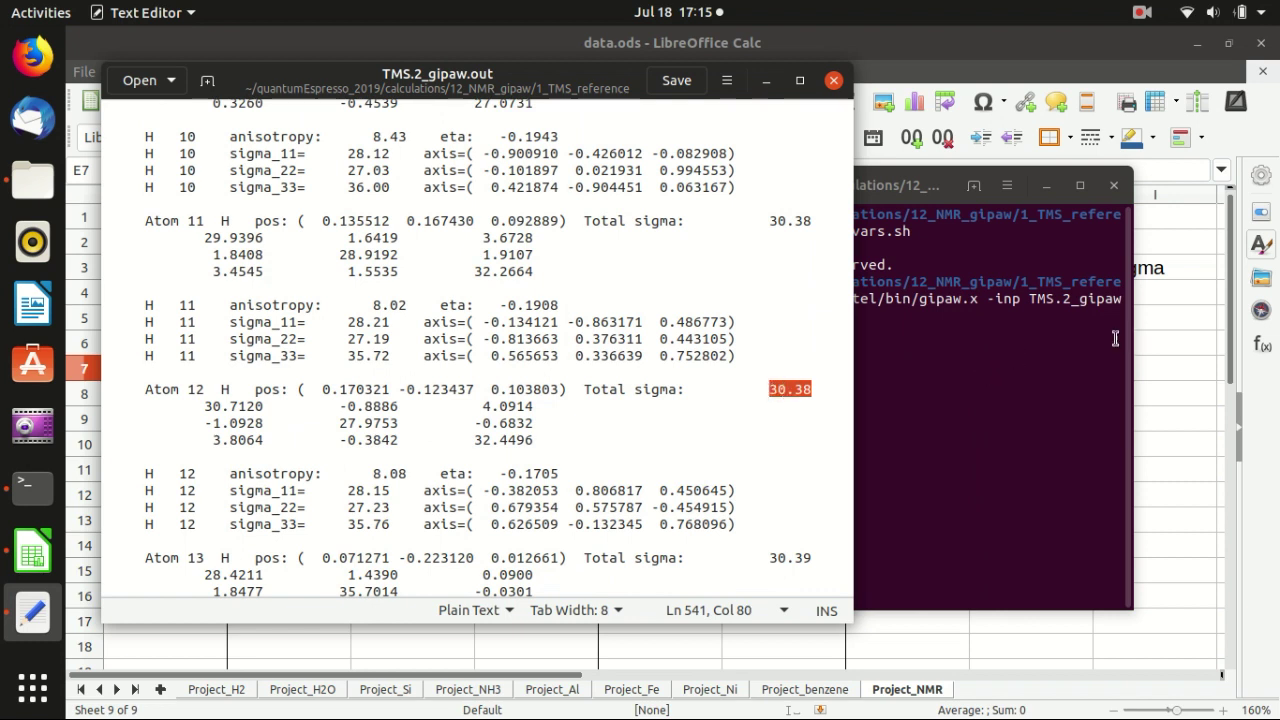
Paste the TMS hydrogen shielding 30.38 into reference cell B7 of the Project_NMR sheet.
{"action": "left_click", "coordinate": [1179, 302]}
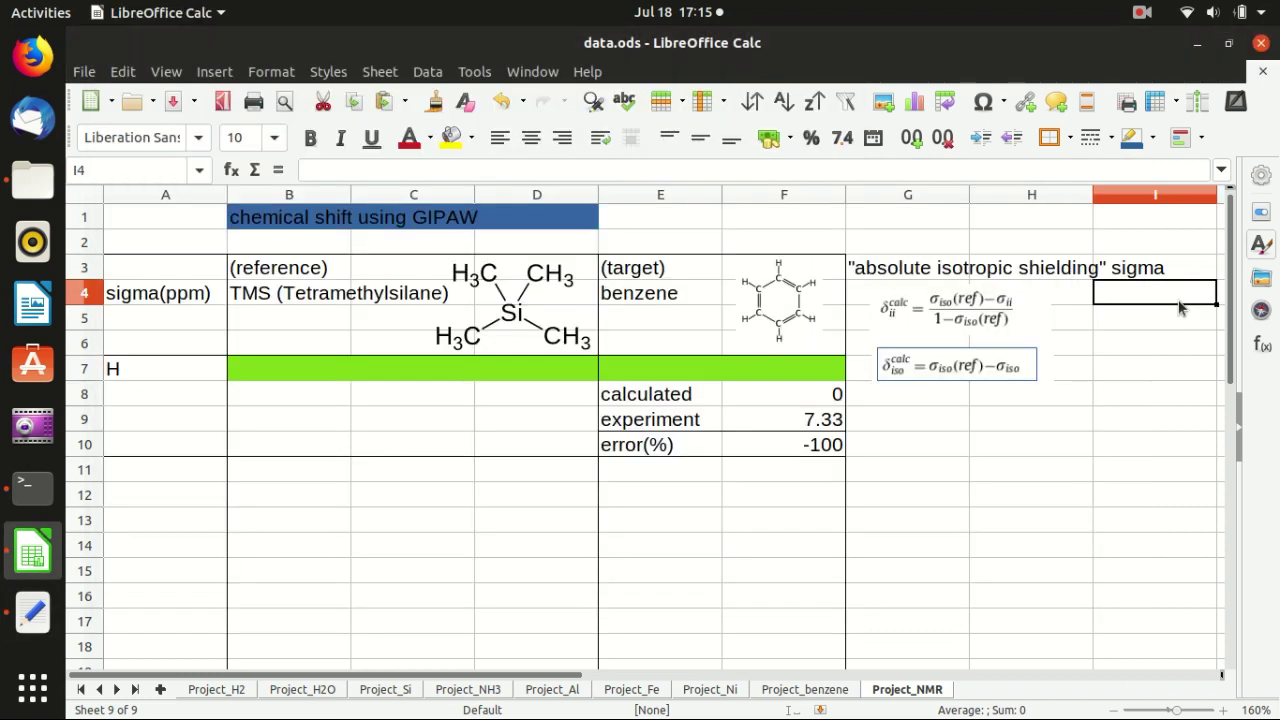
{"action": "left_click", "coordinate": [491, 374]}
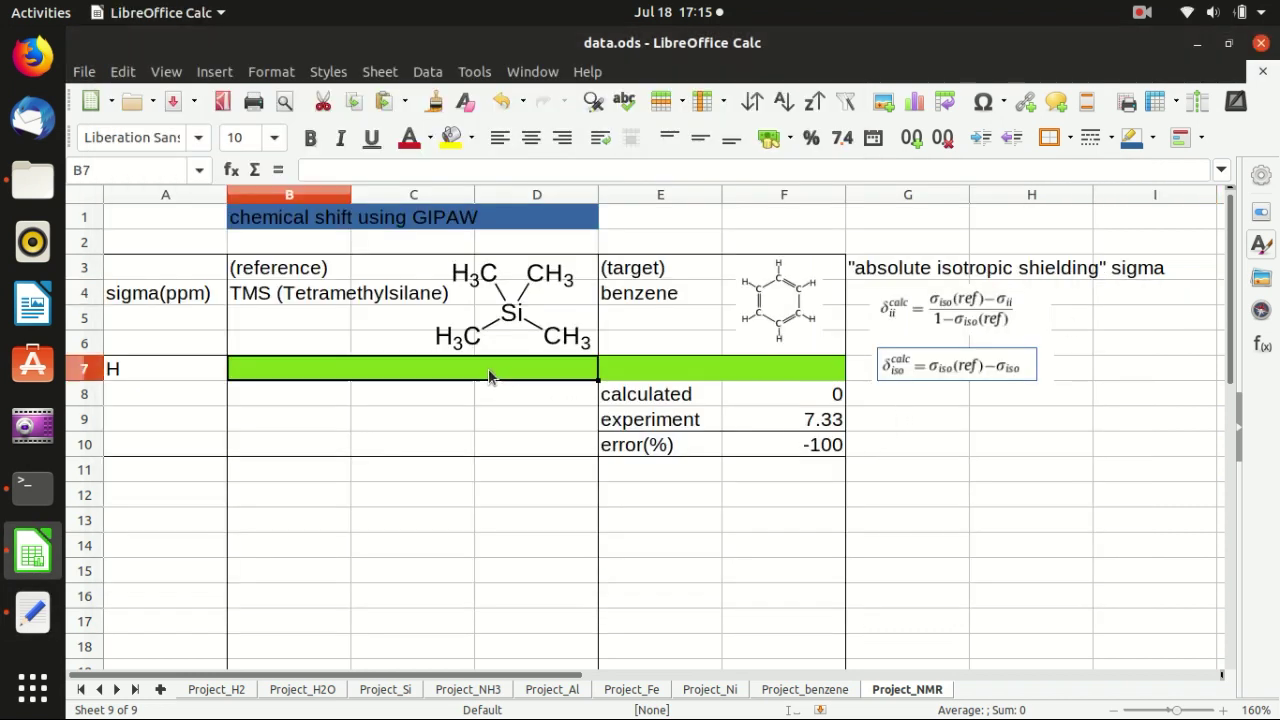
{"action": "key", "text": "ctrl+v"}
{"action": "left_click", "coordinate": [537, 452]}
Scroll through the gipaw output file in gedit, then close it.
{"action": "key", "text": "alt+Tab"}
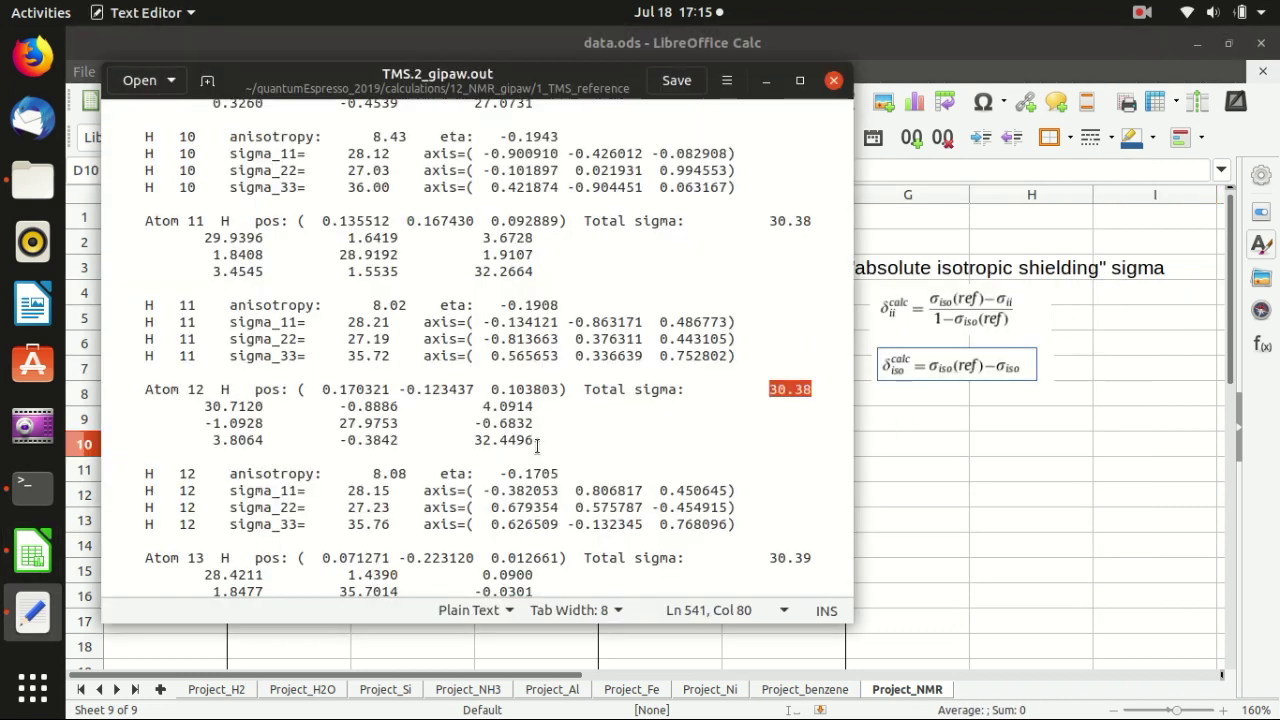
{"action": "scroll", "coordinate": [684, 440], "scroll_direction": "down", "scroll_amount": 5}
{"action": "scroll", "coordinate": [684, 440], "scroll_direction": "down", "scroll_amount": 20}
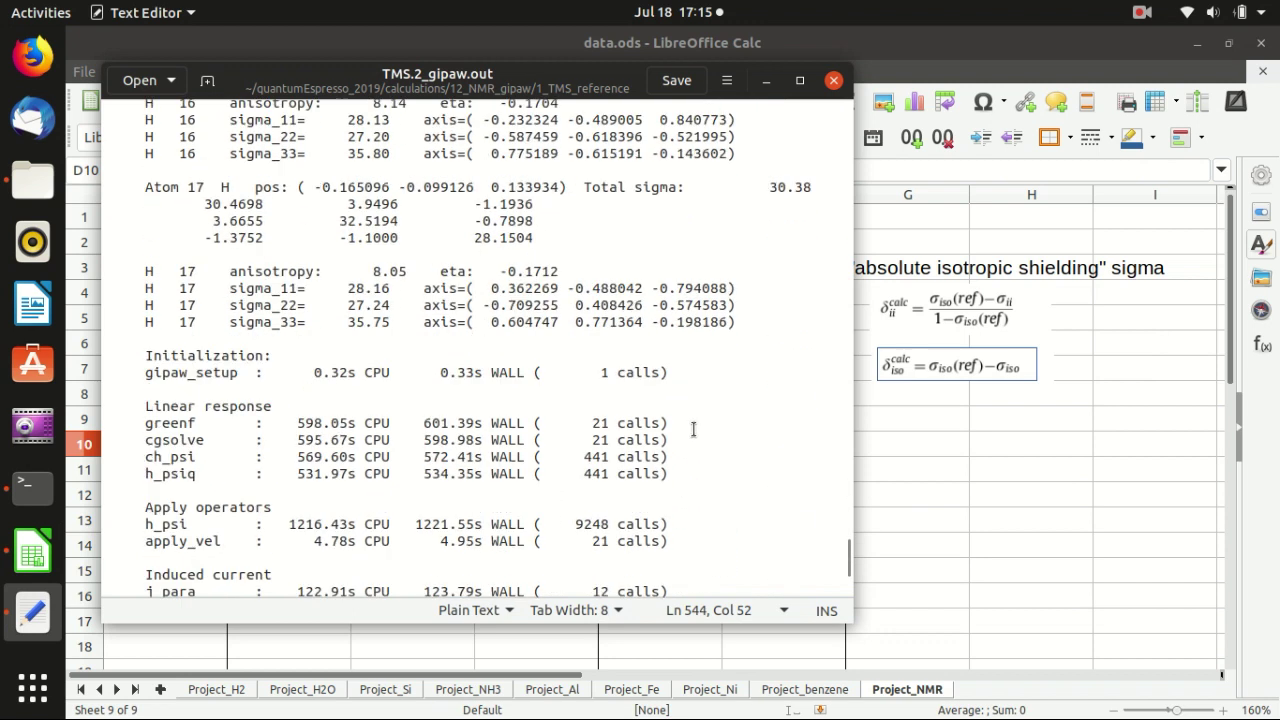
{"action": "left_click", "coordinate": [835, 82]}
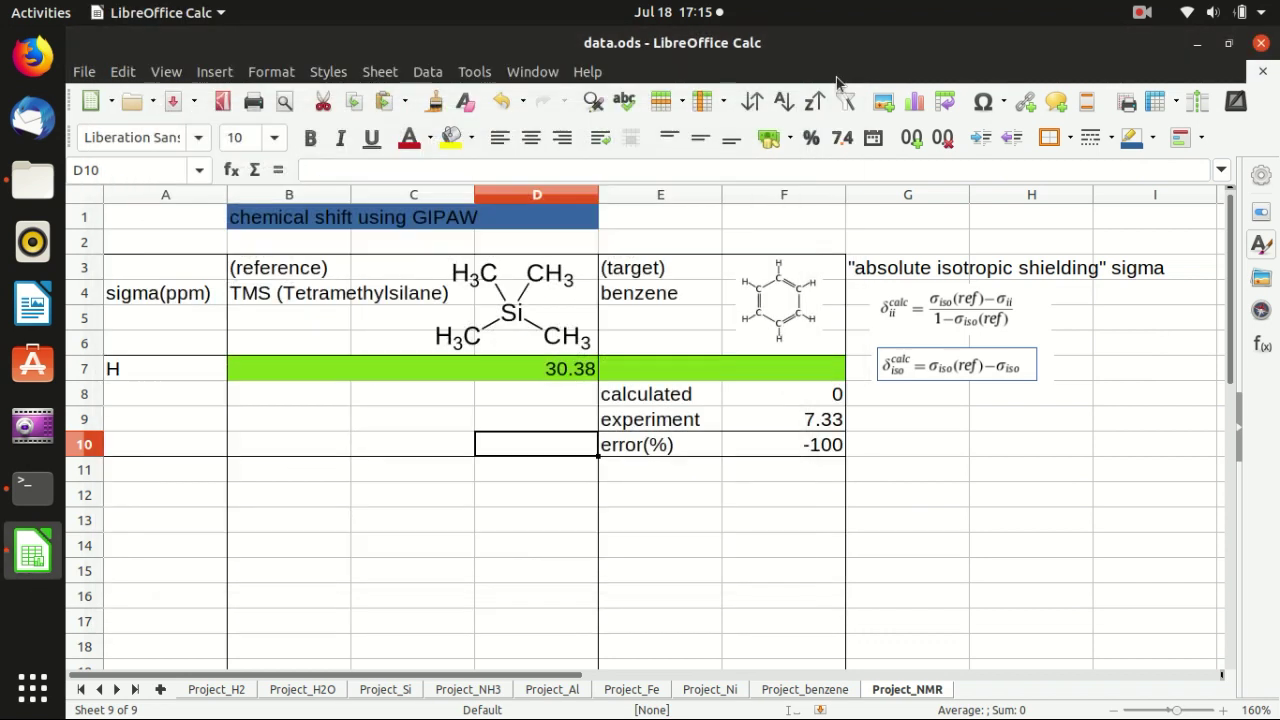
Check the still-blank benzene target cell E7 in the H row, glance at the Terminal, and return to Calc.
{"action": "left_click", "coordinate": [718, 392]}
{"action": "left_click", "coordinate": [727, 365]}
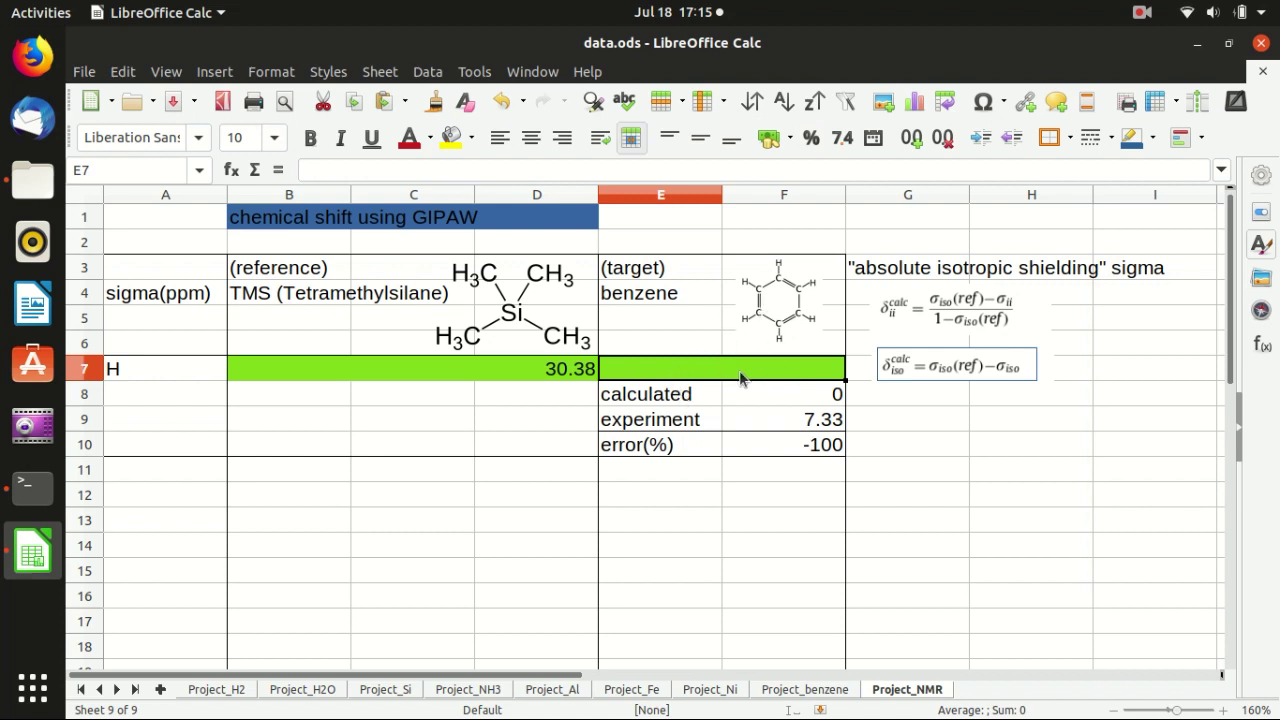
{"action": "left_click", "coordinate": [33, 487]}
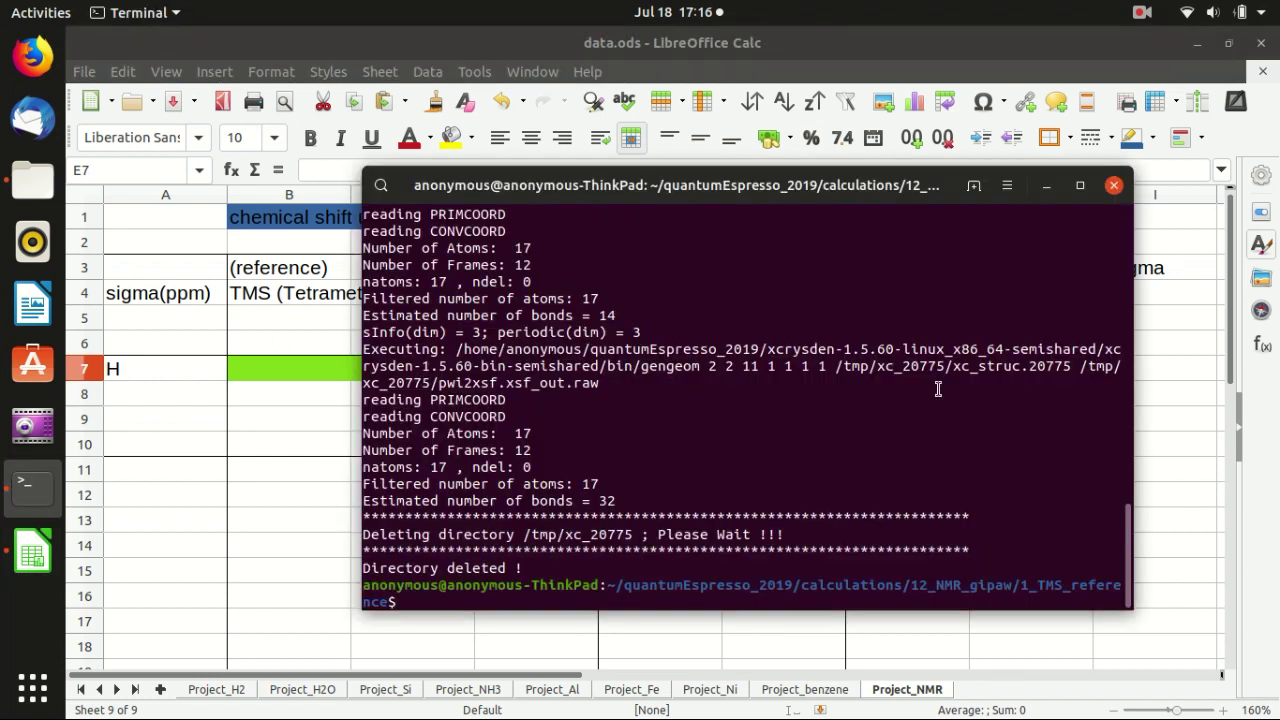
{"action": "left_click", "coordinate": [1171, 328]}
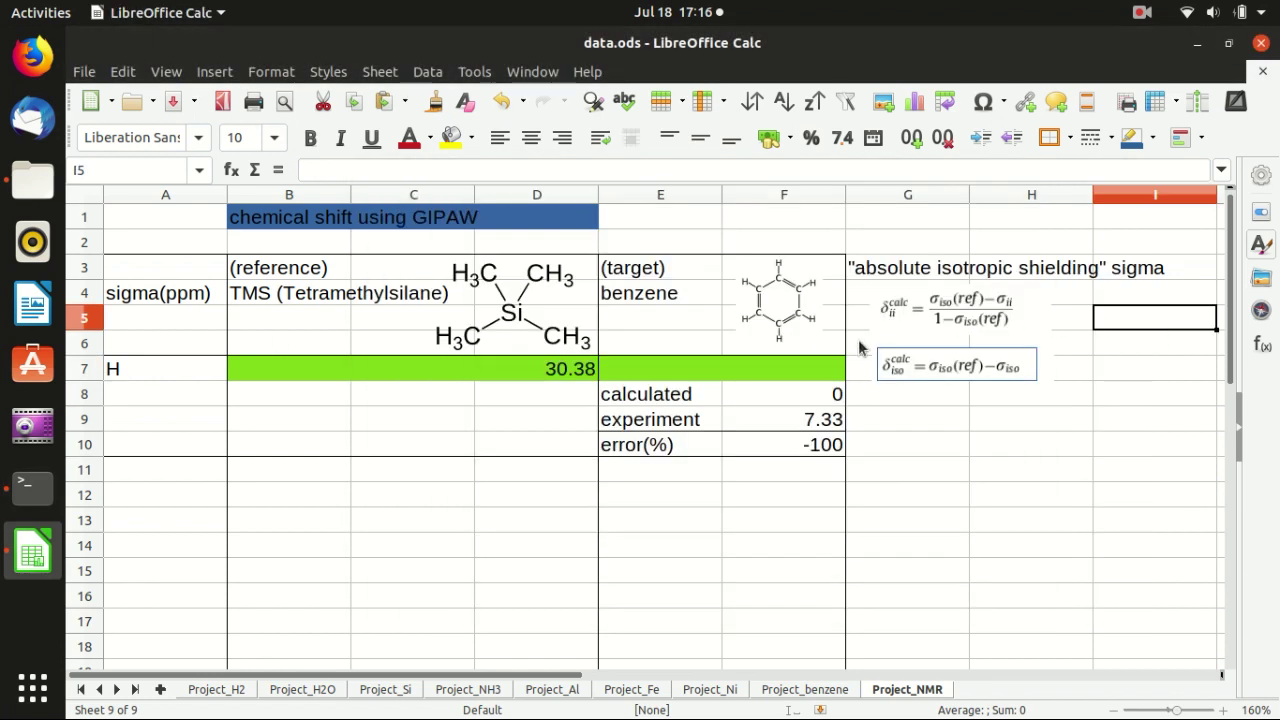